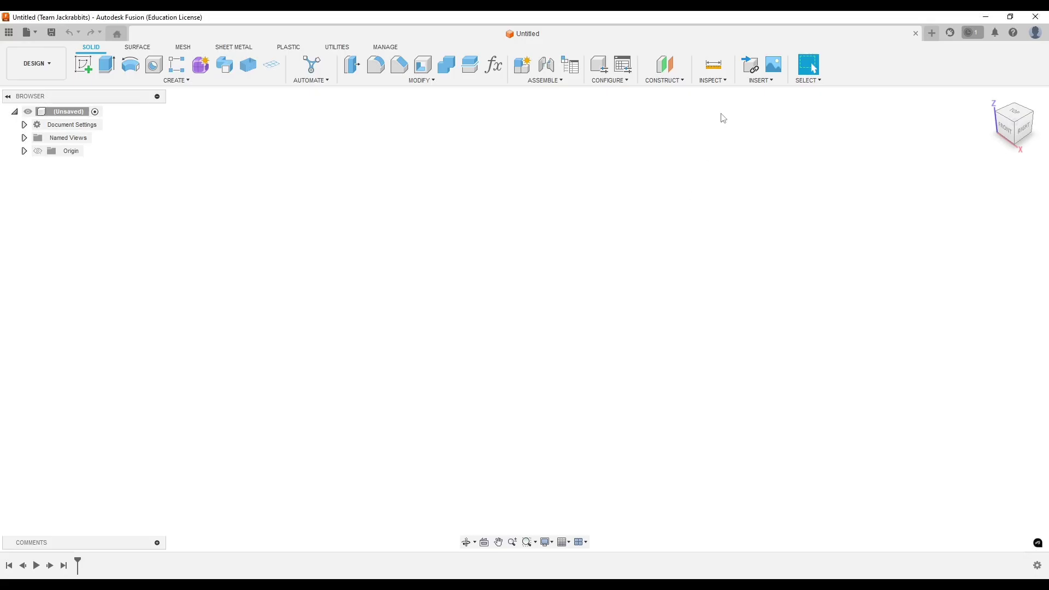
Step: Begin inserting a canvas using the ONU image file from the computer's Screenshots folder
left_click(715, 82)
left_click(717, 80)
left_click(768, 82)
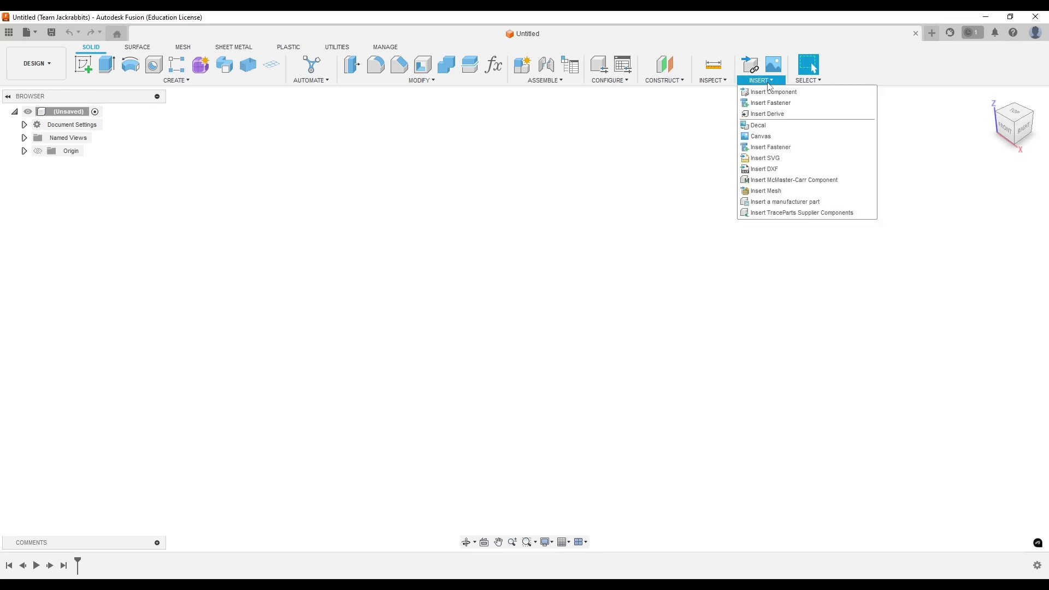
left_click(767, 127)
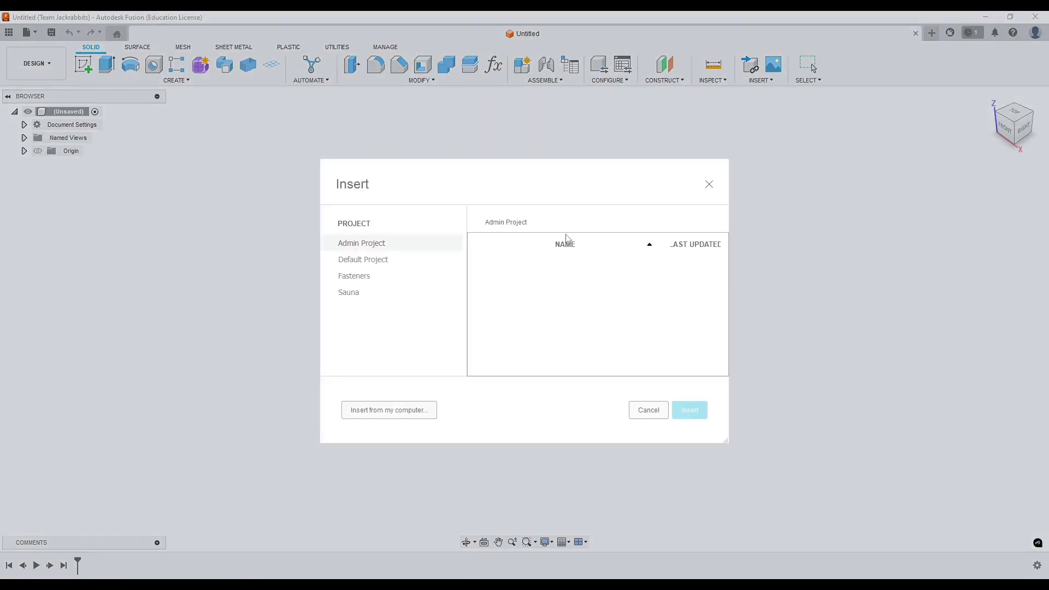
left_click(431, 407)
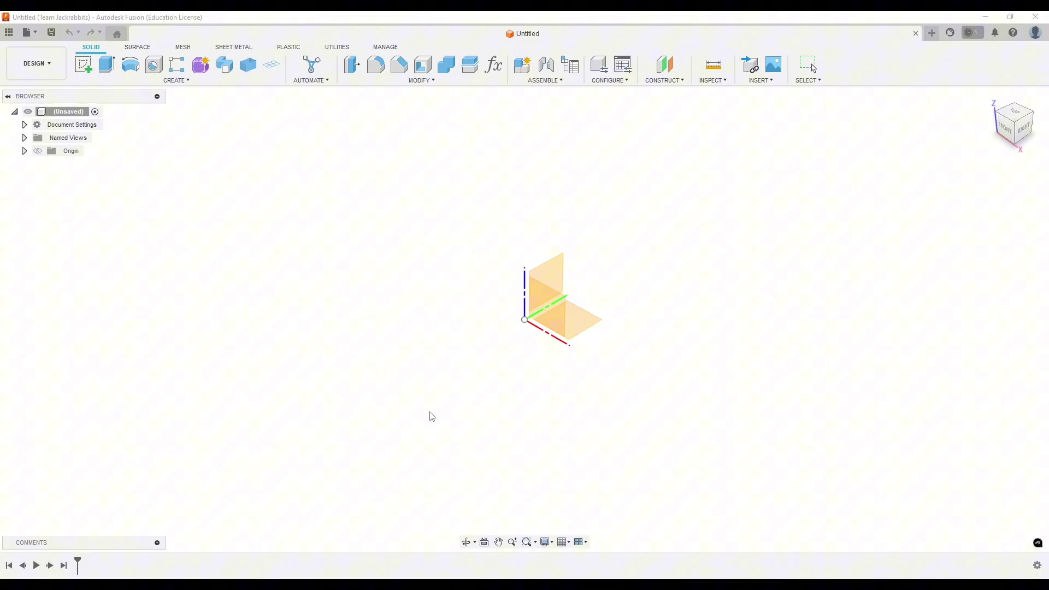
left_click(425, 118)
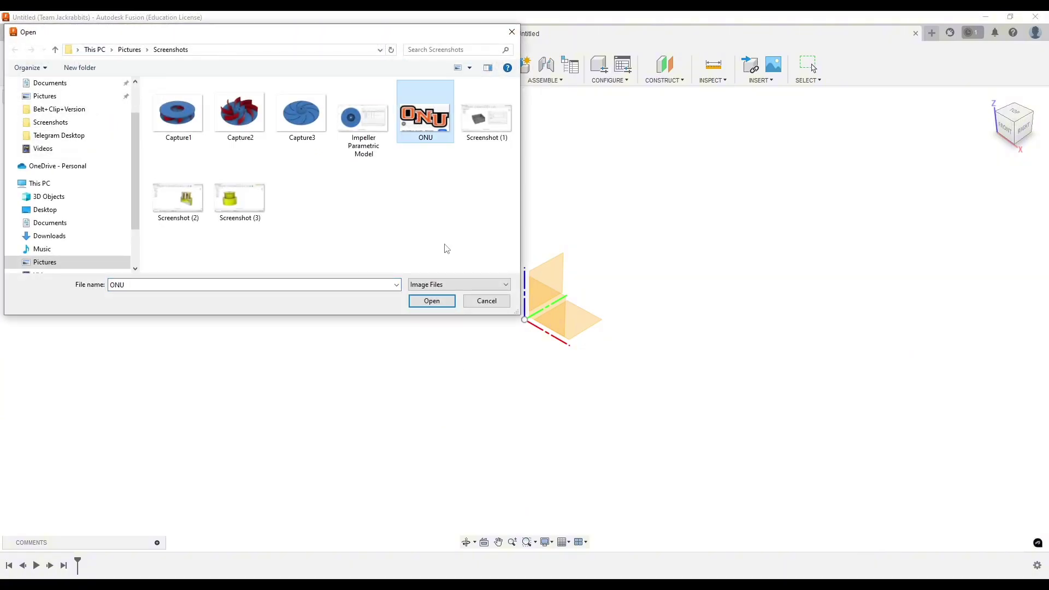
left_click(439, 302)
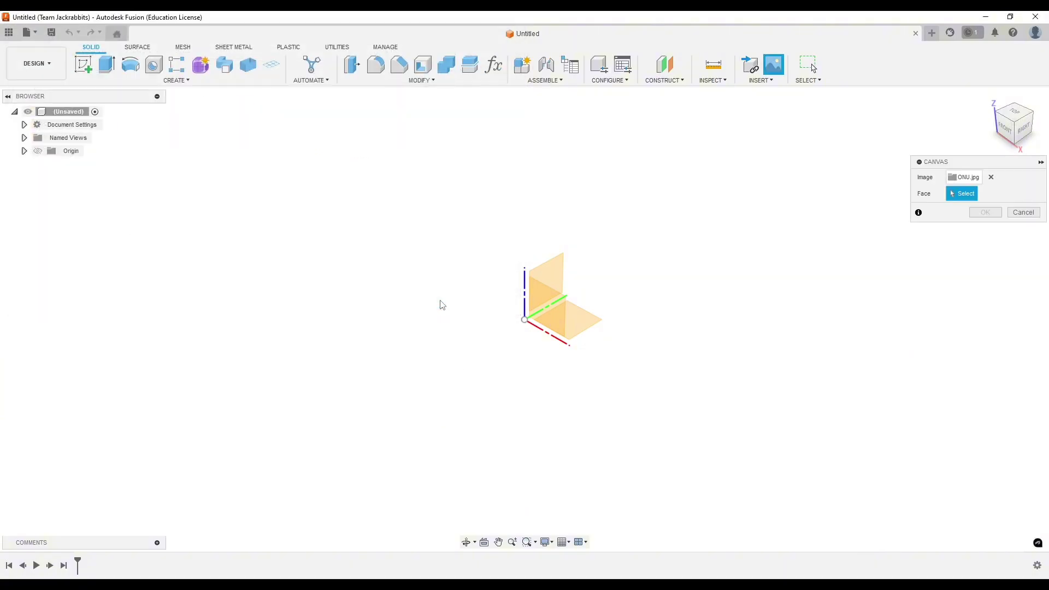
Step: Place the ONU canvas on the XY plane, enlarged uniformly to a plane scale of about 4.7
left_click(576, 323)
left_click_drag(563, 316, 782, 300)
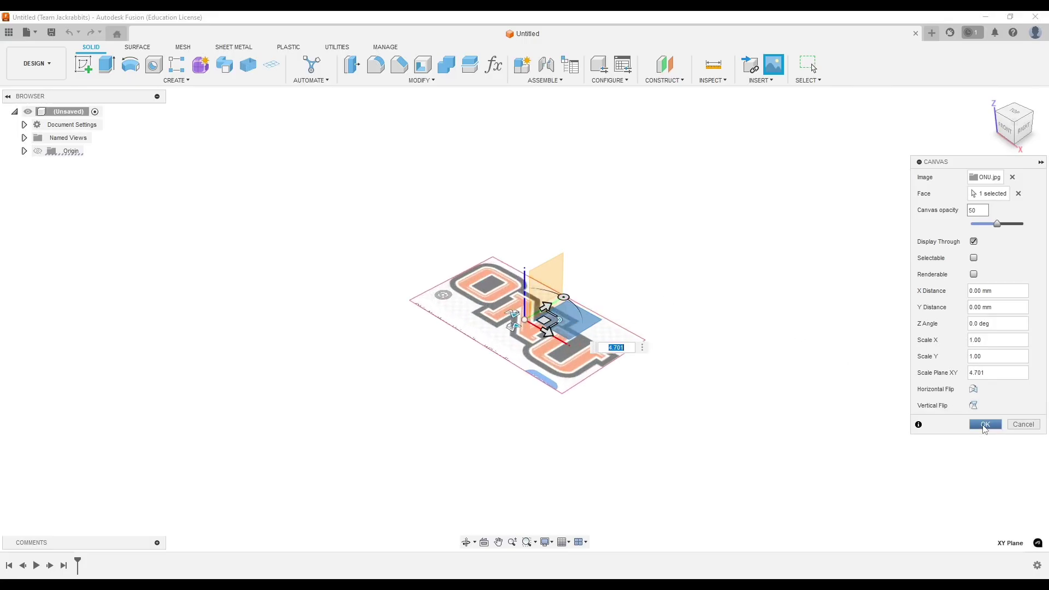
left_click(985, 425)
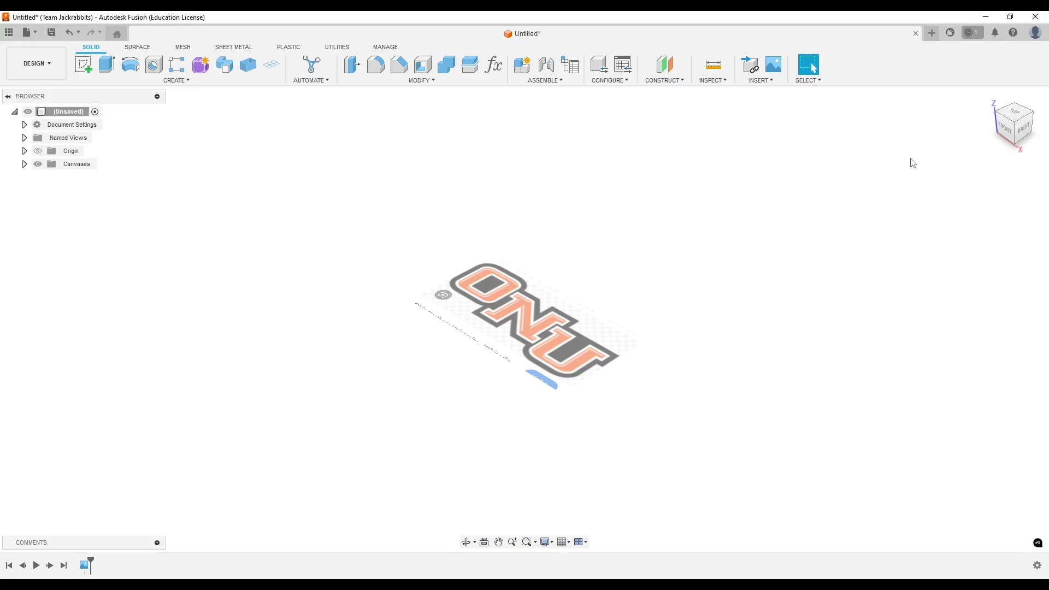
Step: Start calibrating the ONU canvas in top view, marking the logo's full width from the O's outer edge to the U's outer edge
left_click(1015, 111)
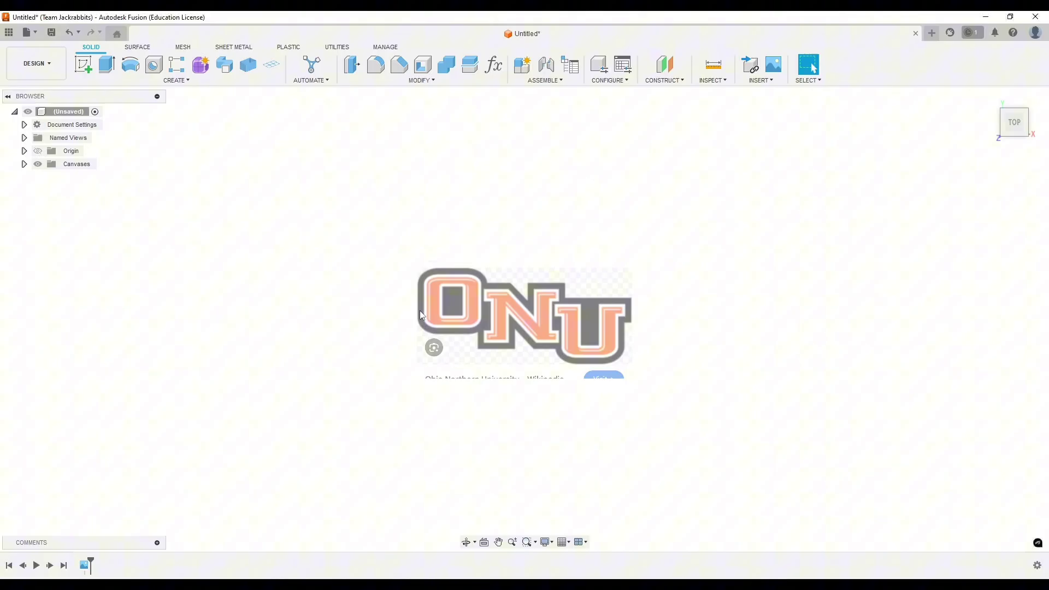
left_click(24, 164)
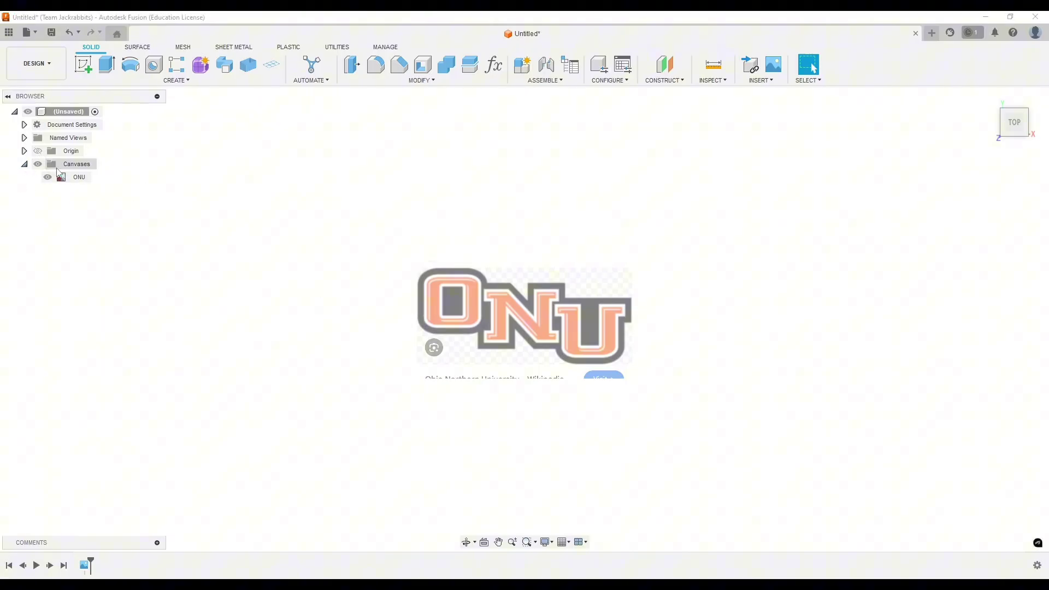
left_click(24, 164)
left_click(24, 164)
right_click(65, 180)
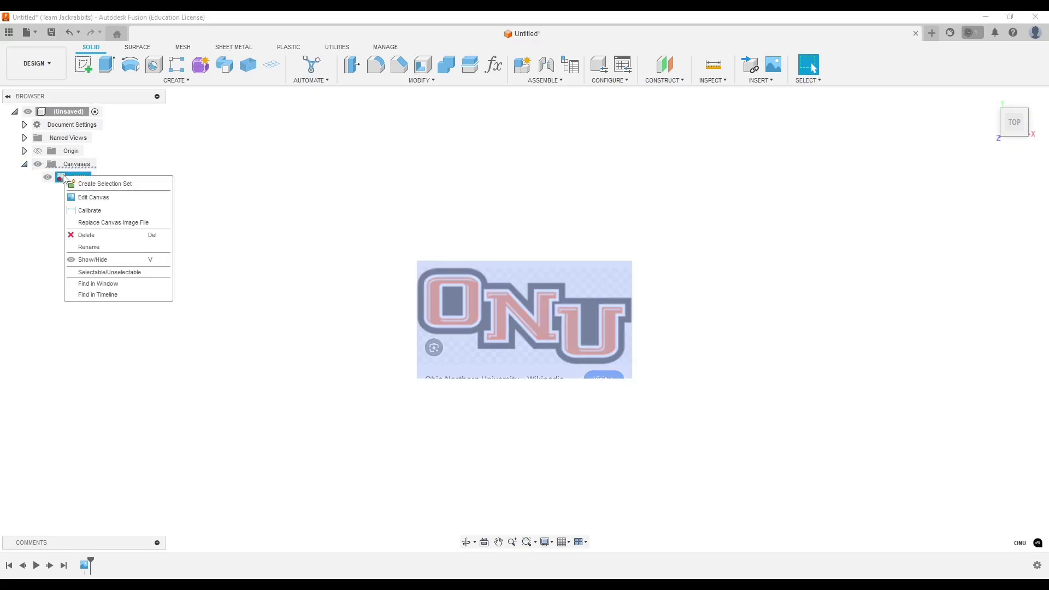
left_click(92, 211)
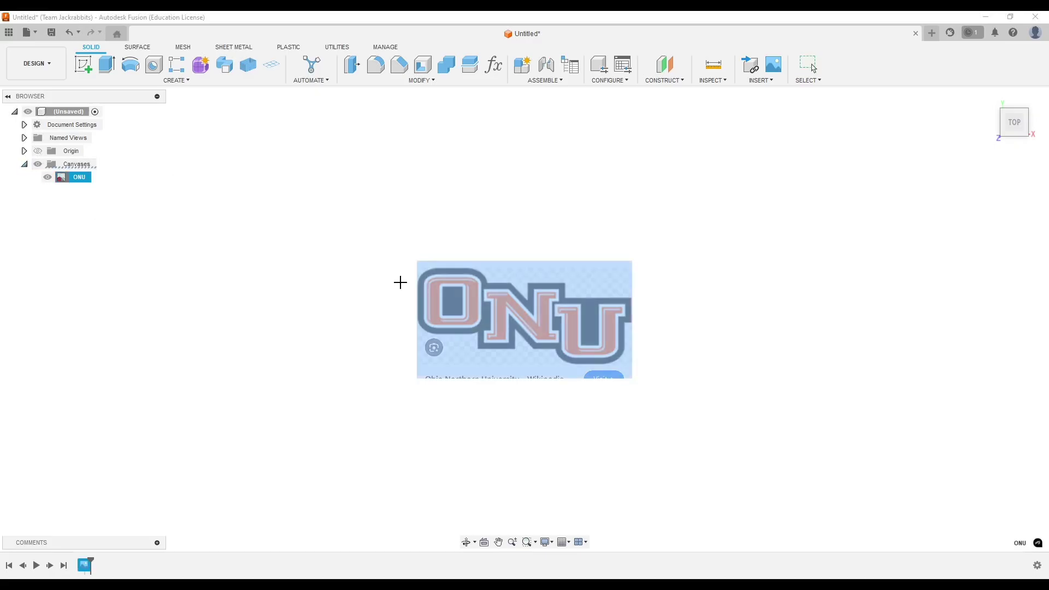
scroll(454, 295, "up", 5)
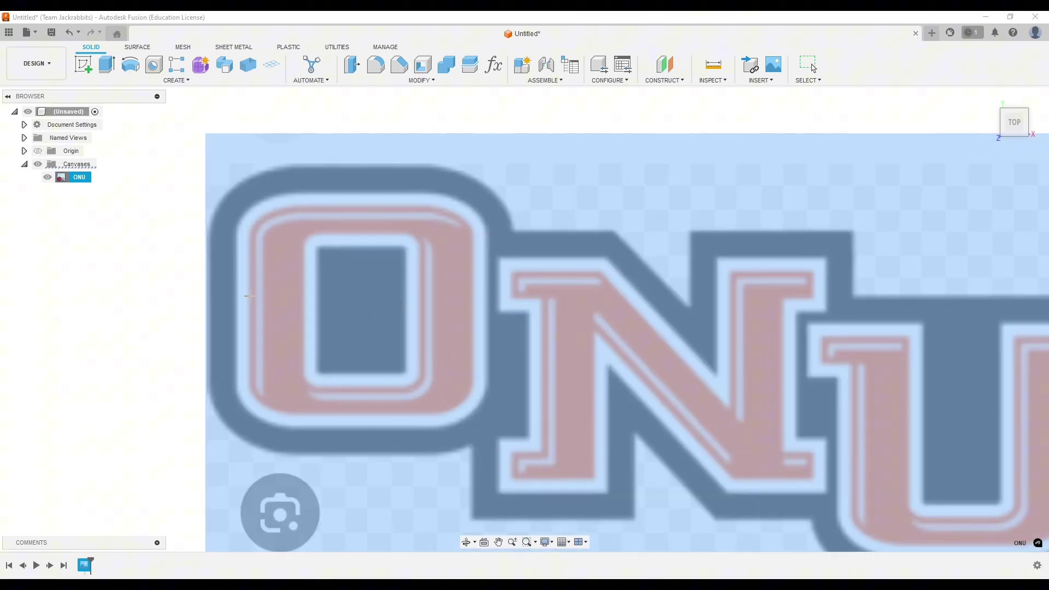
scroll(213, 265, "up", 2)
scroll(209, 285, "down", 1)
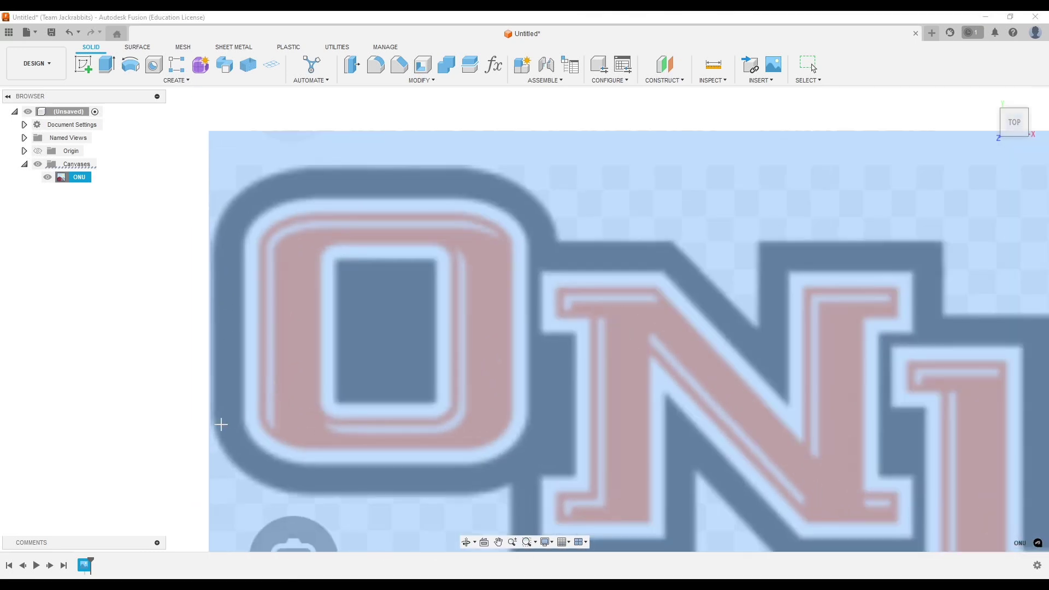
scroll(133, 384, "down", 2)
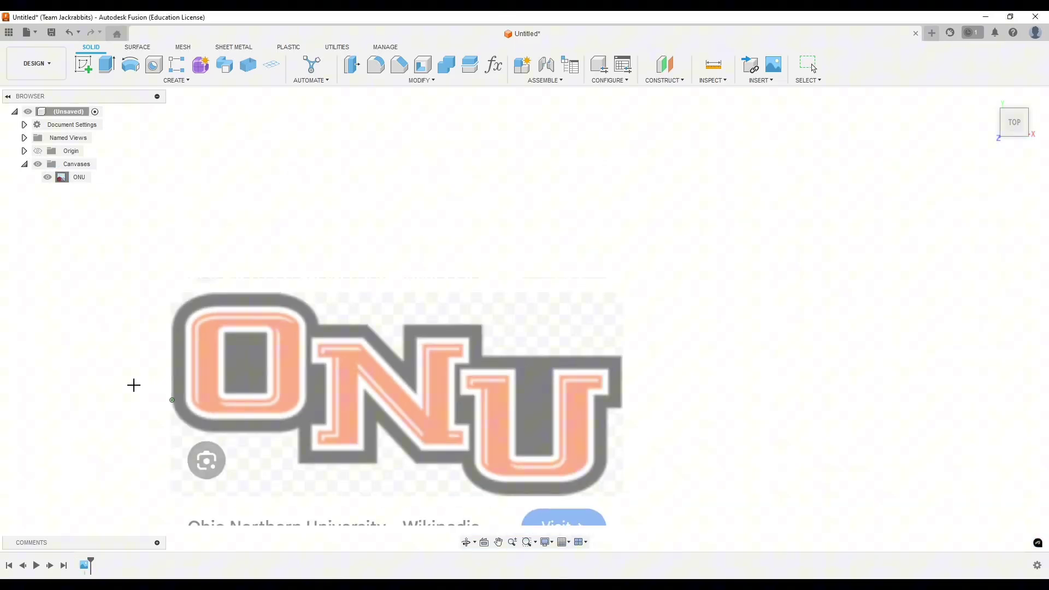
scroll(595, 370, "up", 5)
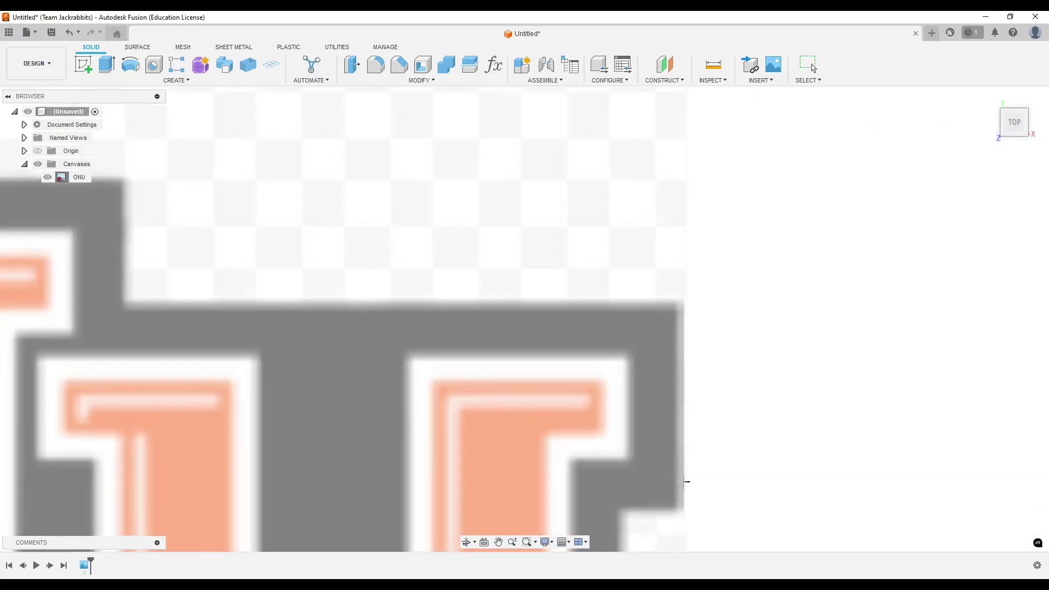
left_click(685, 481)
scroll(679, 304, "down", 5)
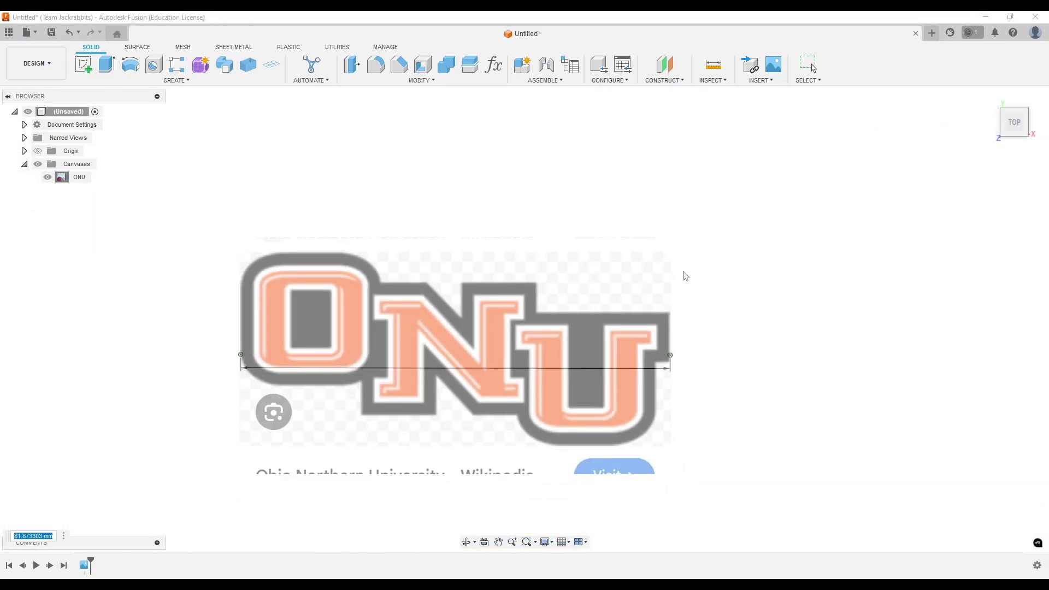
scroll(492, 240, "down", 2)
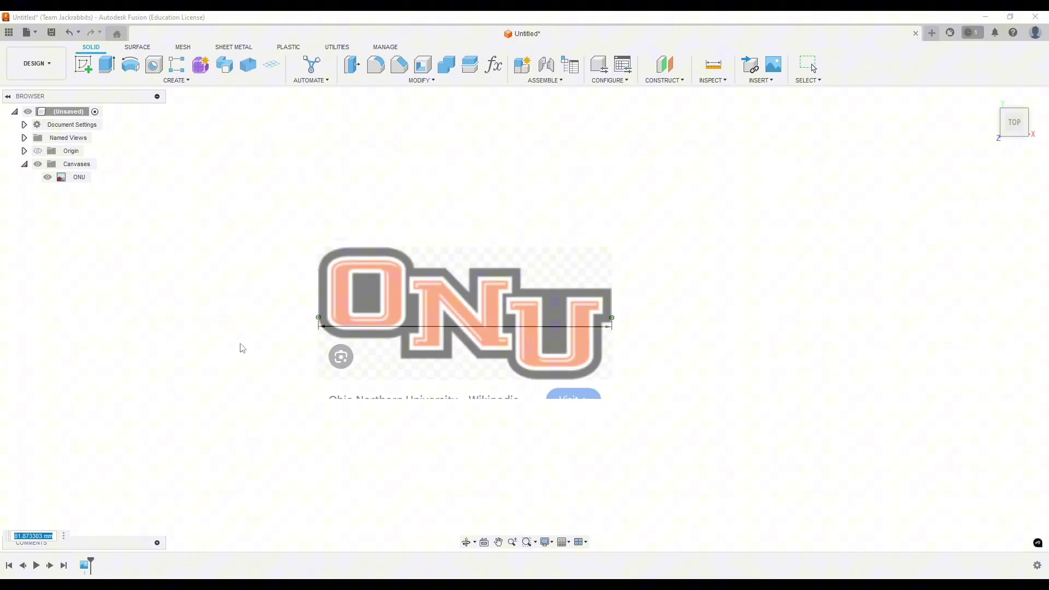
Step: Set the canvas calibration distance across the logo to 90 mm
left_click(7, 537)
left_click_drag(7, 537, 418, 213)
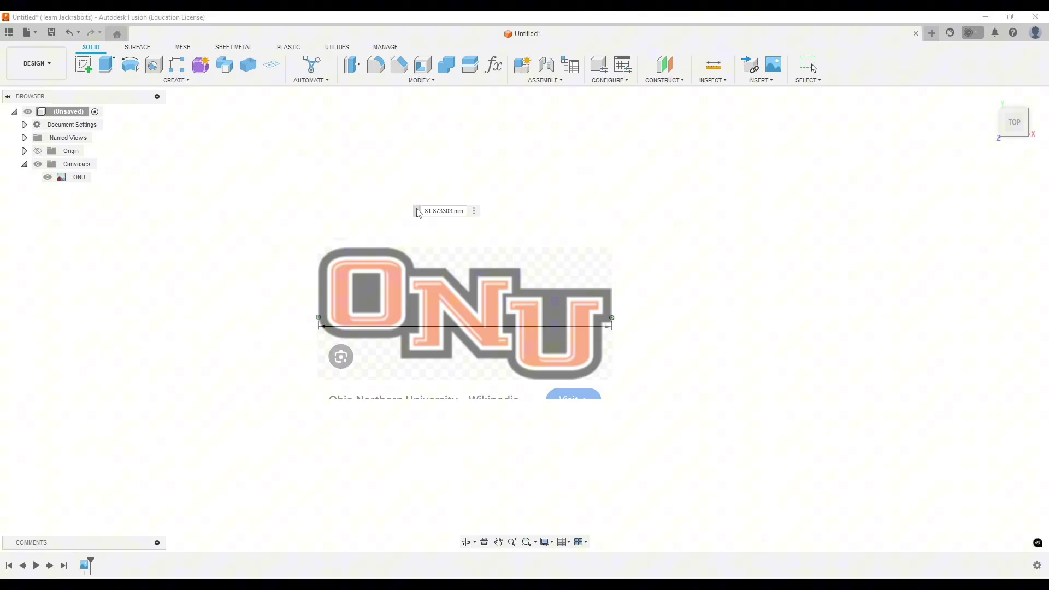
double_click(436, 211)
type("90")
key("Return")
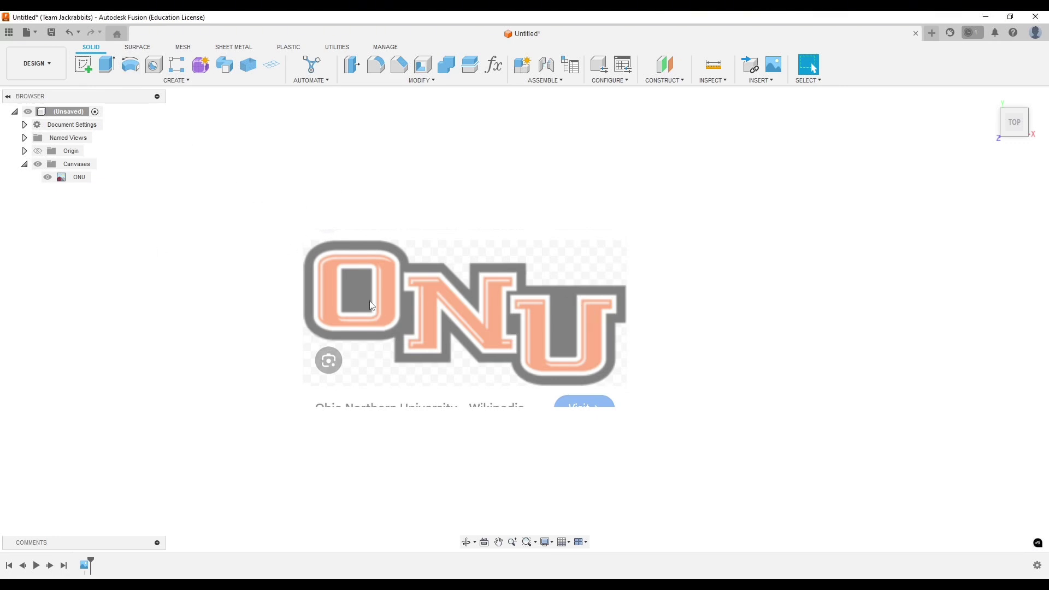
Step: Create a sketch on the XY plane and draw a rectangle about 27 mm tall around the letter O
left_click(84, 65)
left_click(478, 282)
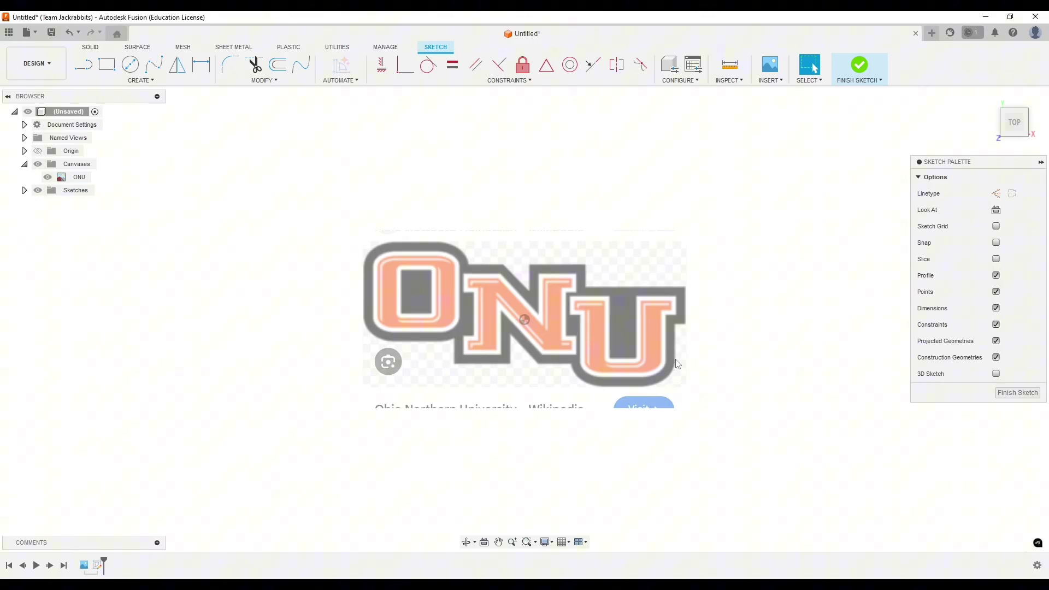
scroll(650, 336, "up", 3)
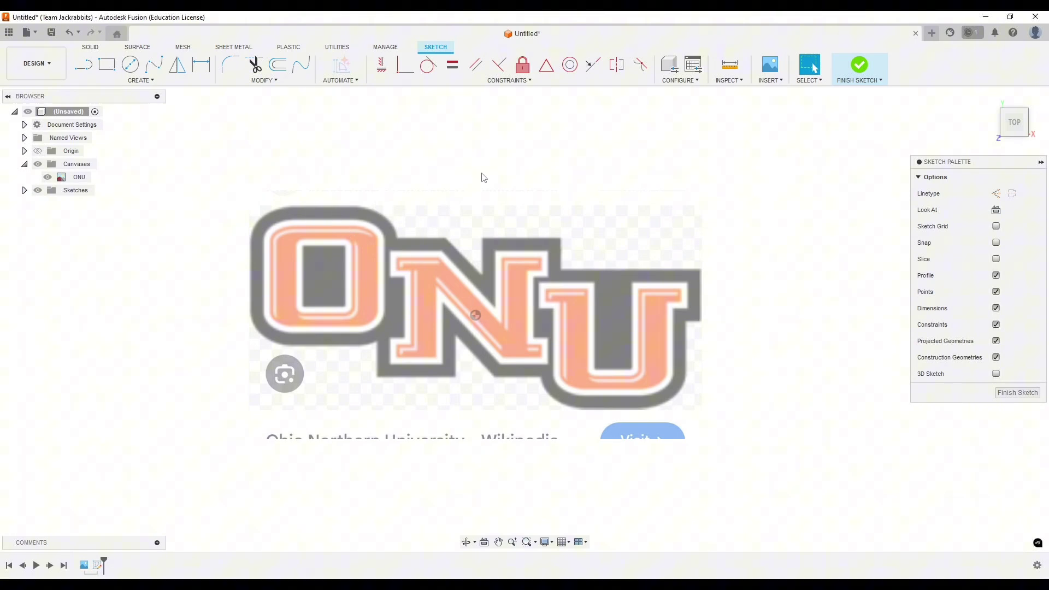
key("r")
scroll(491, 235, "up", 2)
left_click(280, 288)
left_click(377, 197)
key("Escape")
Step: Trace the outer border of the N and U with straight lines, joining it to the O's rectangle as one closed outline
scroll(364, 296, "up", 3)
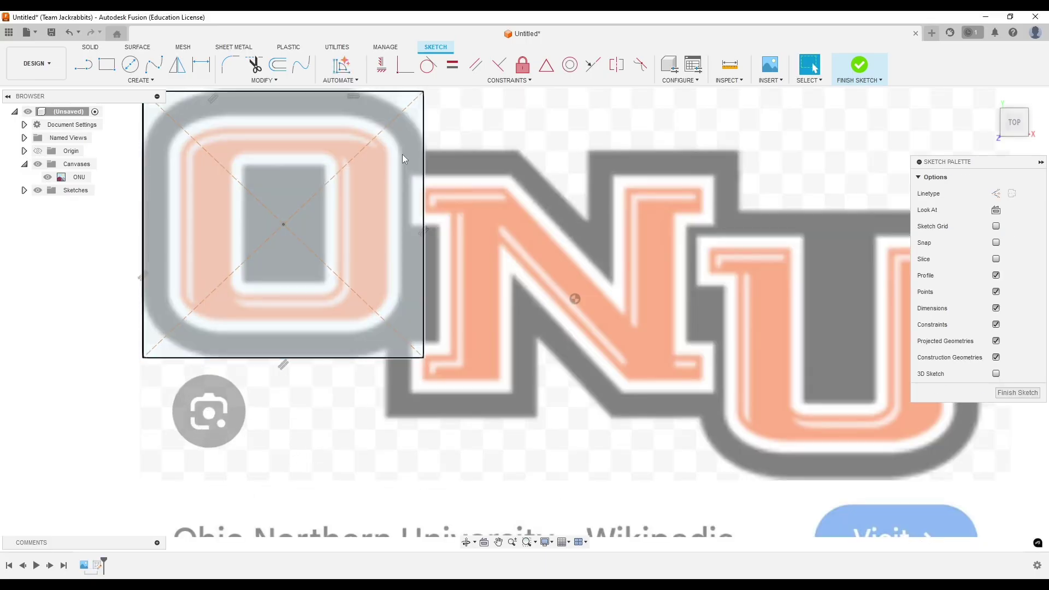
key("l")
left_click(524, 164)
middle_click_drag(858, 227, 349, 339)
left_click(227, 305)
scroll(538, 382, "down", 3)
scroll(393, 335, "up", 3)
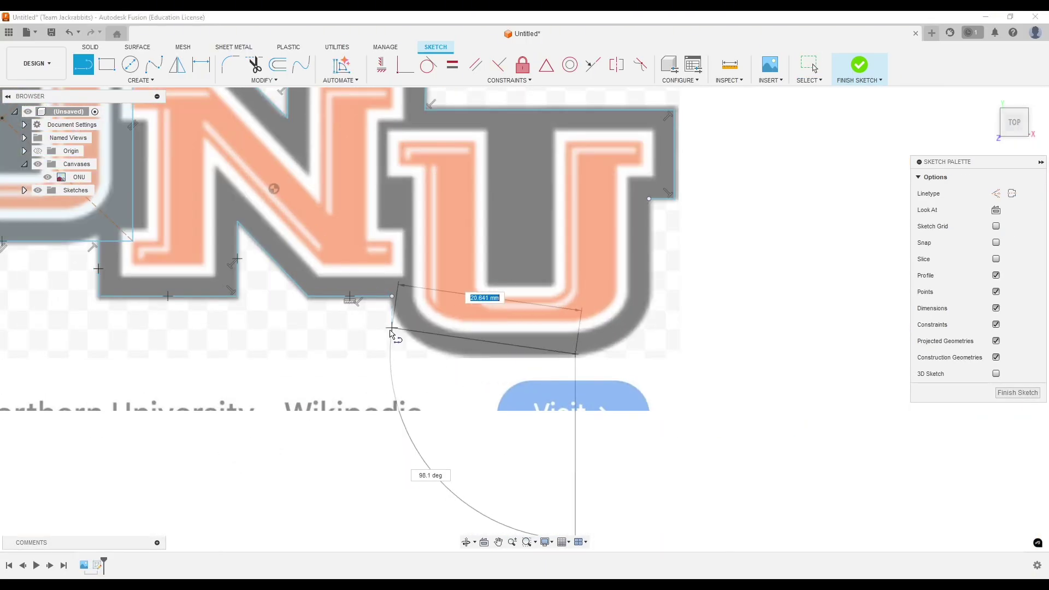
left_click(350, 387)
left_click(649, 356)
left_click(649, 199)
scroll(546, 273, "down", 3)
key("Escape")
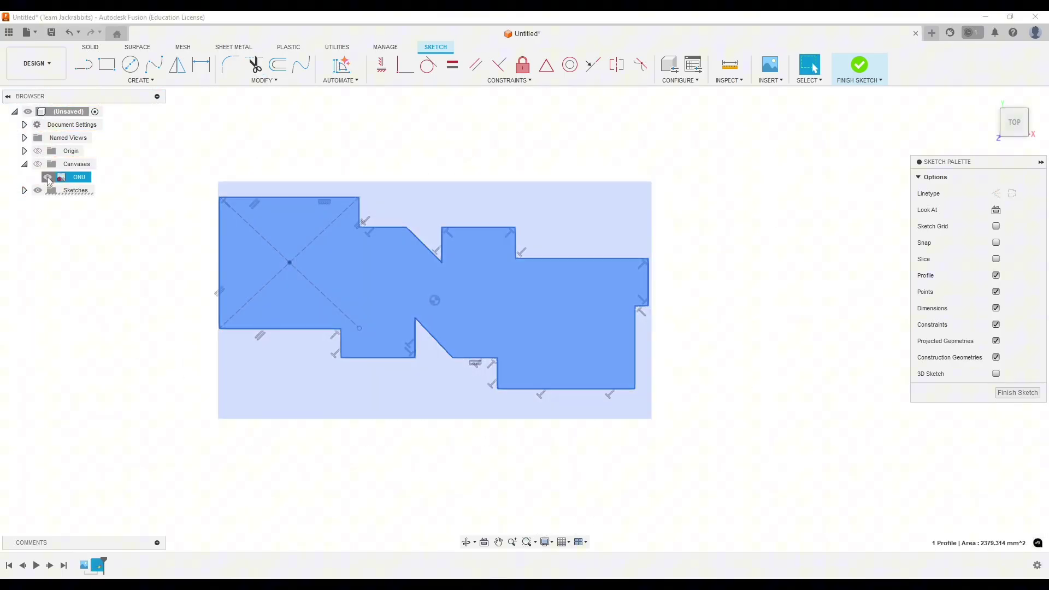
Step: Fillet the outline's corners around the O and at the bottom of the U with a 7 mm radius
scroll(408, 271, "up", 5)
scroll(407, 271, "down", 3)
scroll(312, 252, "up", 1)
left_click(230, 65)
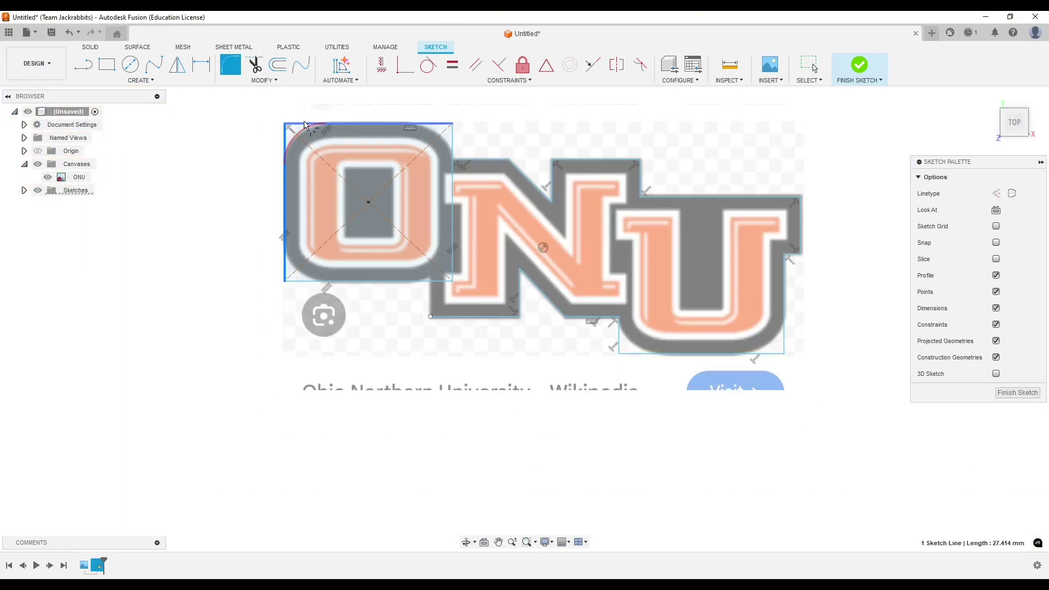
scroll(462, 301, "up", 3)
left_click(281, 131)
left_click(647, 129)
scroll(643, 158, "down", 3)
scroll(546, 385, "up", 3)
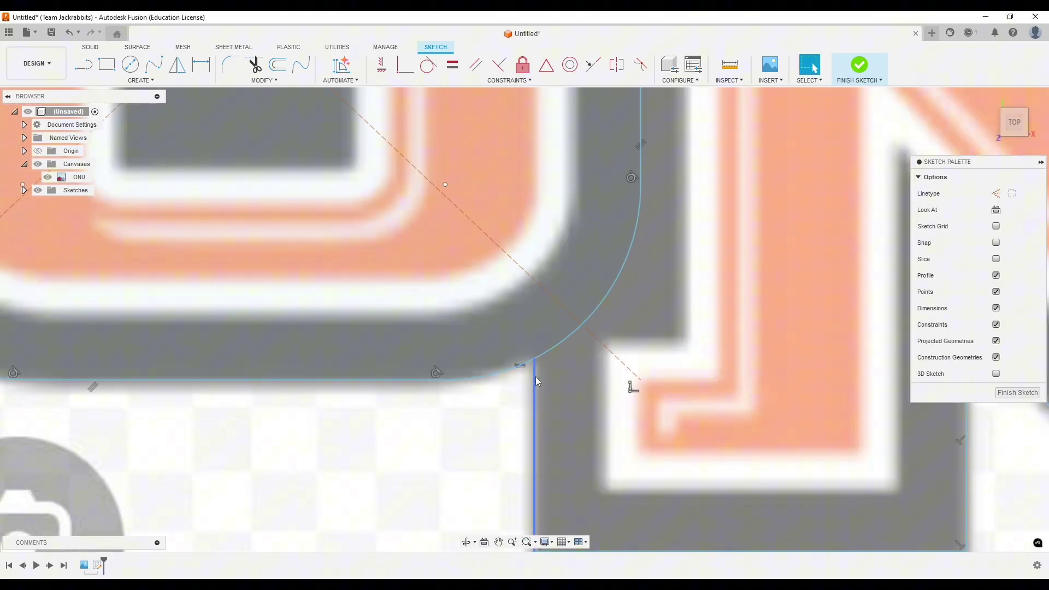
scroll(573, 395, "down", 3)
left_click(562, 395)
key("Escape")
Step: Hide the canvas and trim the leftover sketch segments where the rounded O and U corners meet the N's outline
scroll(468, 487, "up", 6)
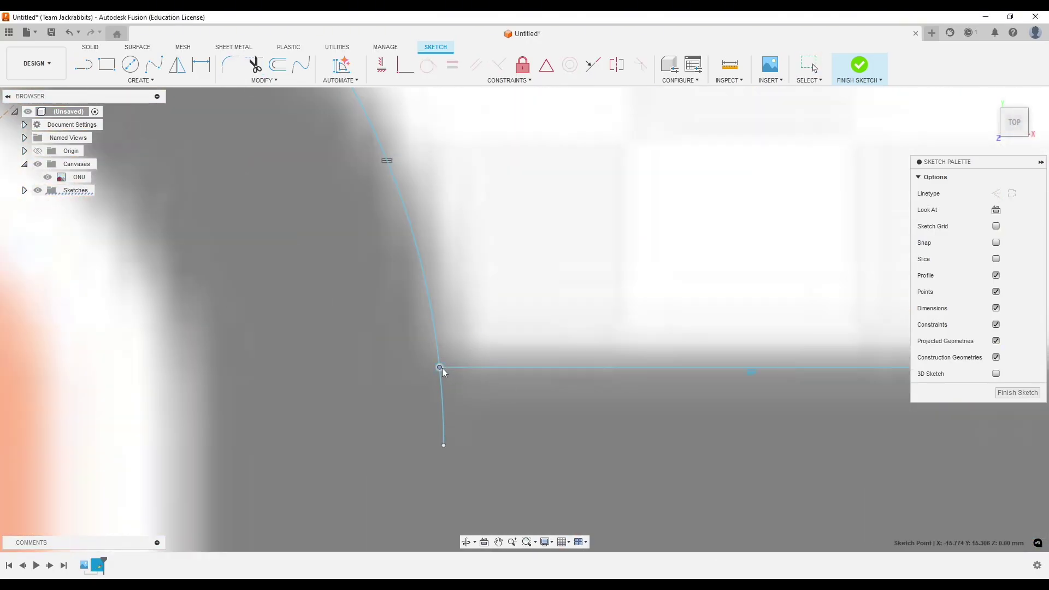
scroll(334, 348, "down", 6)
scroll(335, 350, "up", 10)
key("l")
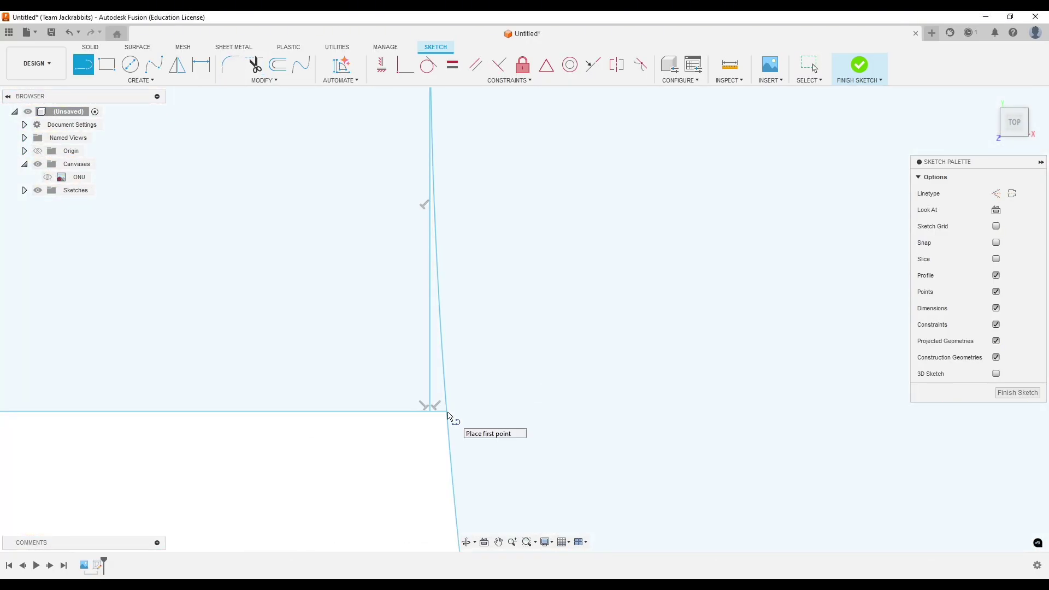
key("t")
left_click(430, 371)
left_click(443, 356)
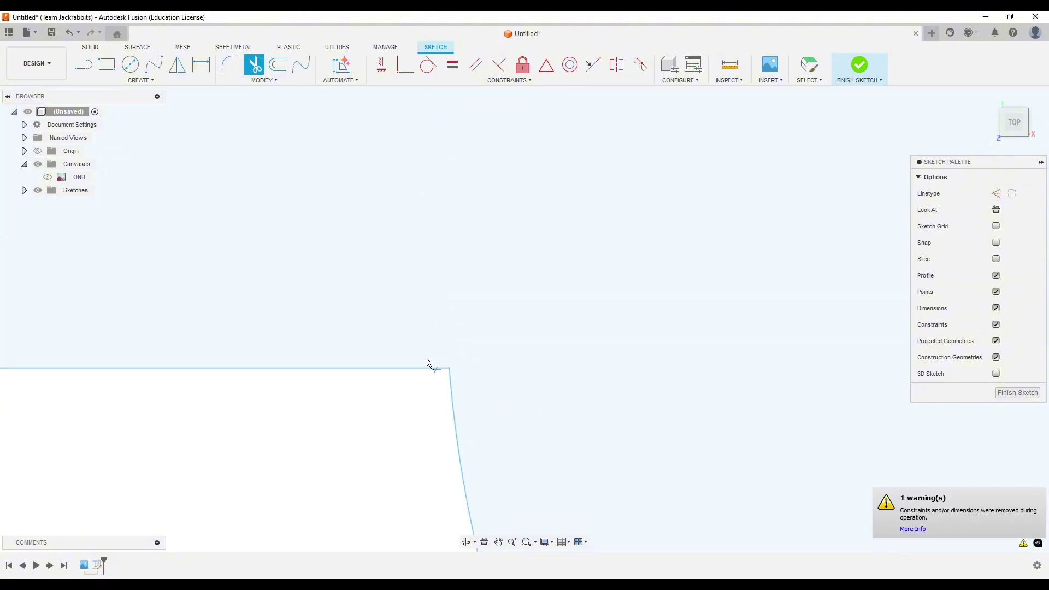
scroll(323, 309, "down", 5)
scroll(824, 183, "up", 5)
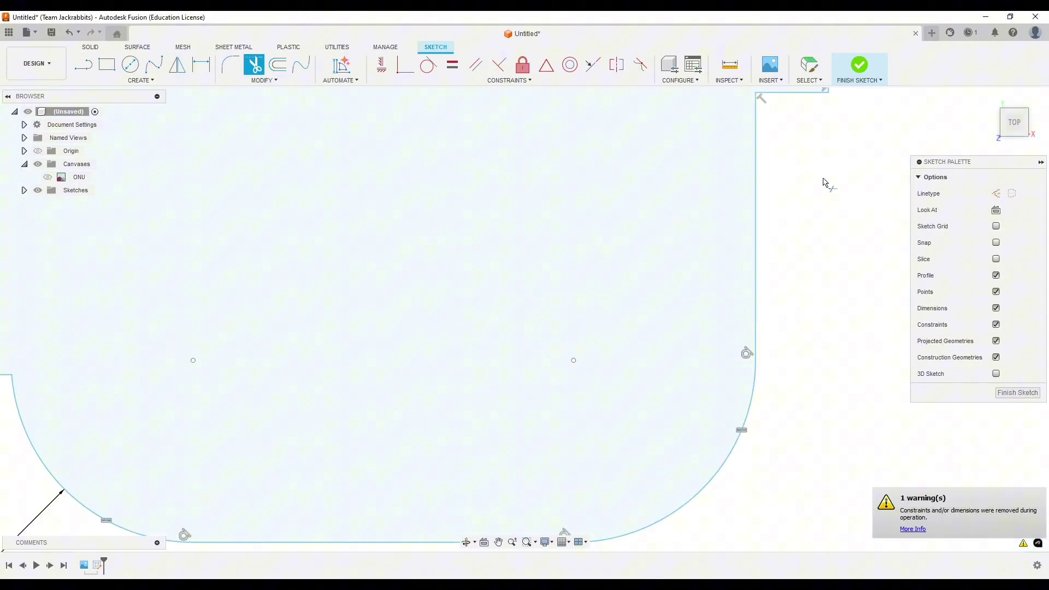
scroll(806, 414, "down", 4)
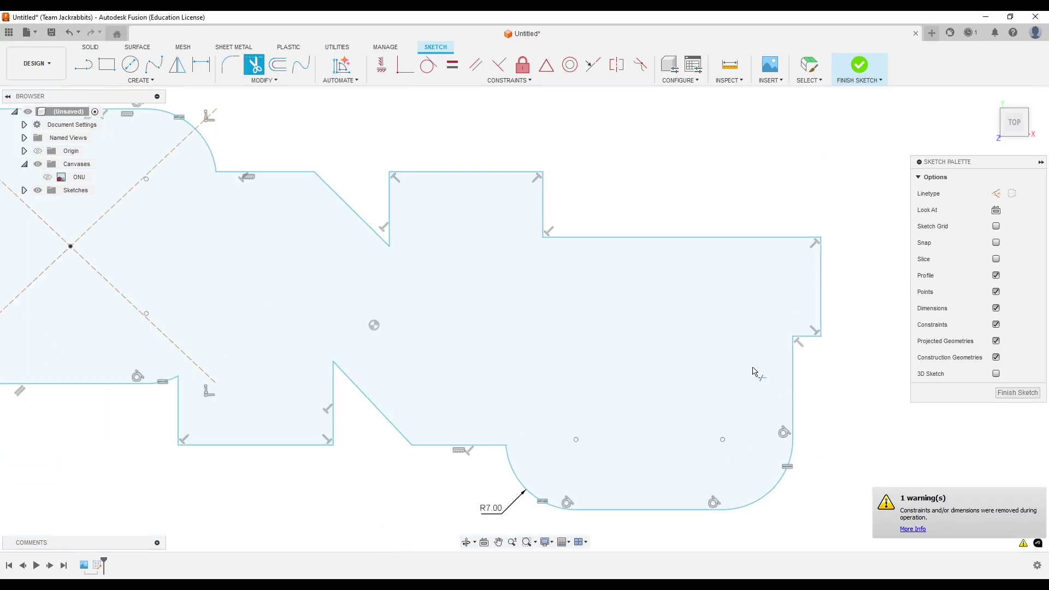
key("Escape")
Step: Check whether the logo outline forms a single closed profile
left_click(645, 342)
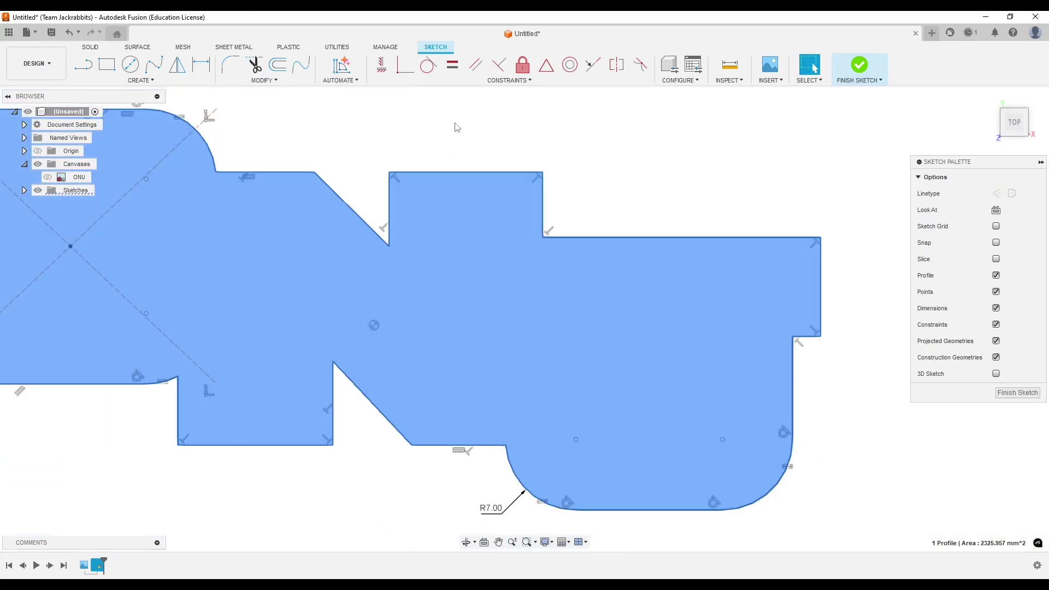
left_click(452, 122)
middle_click_drag(526, 327, 551, 327)
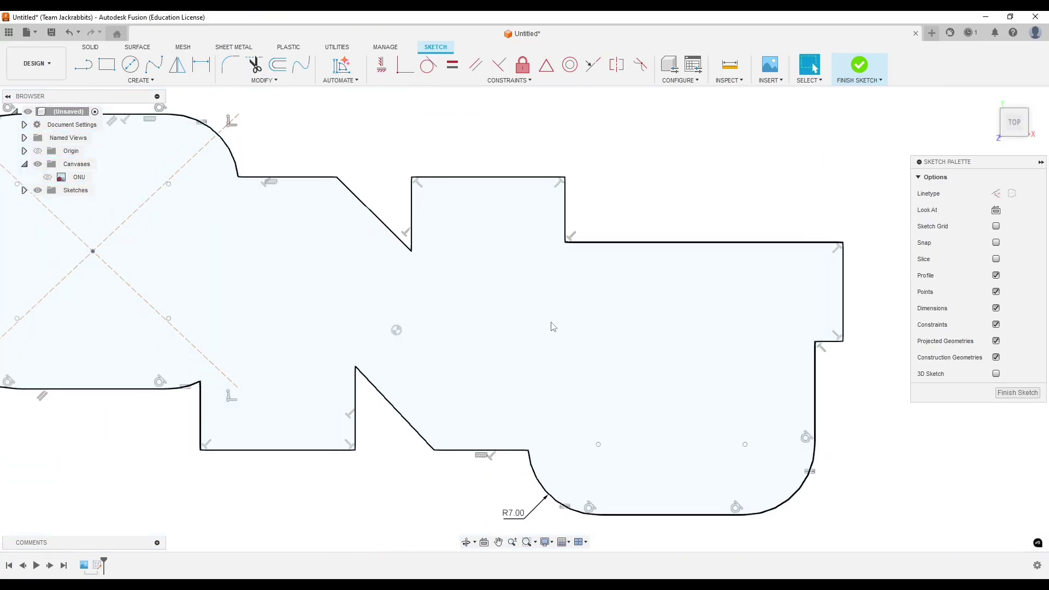
left_click(617, 275)
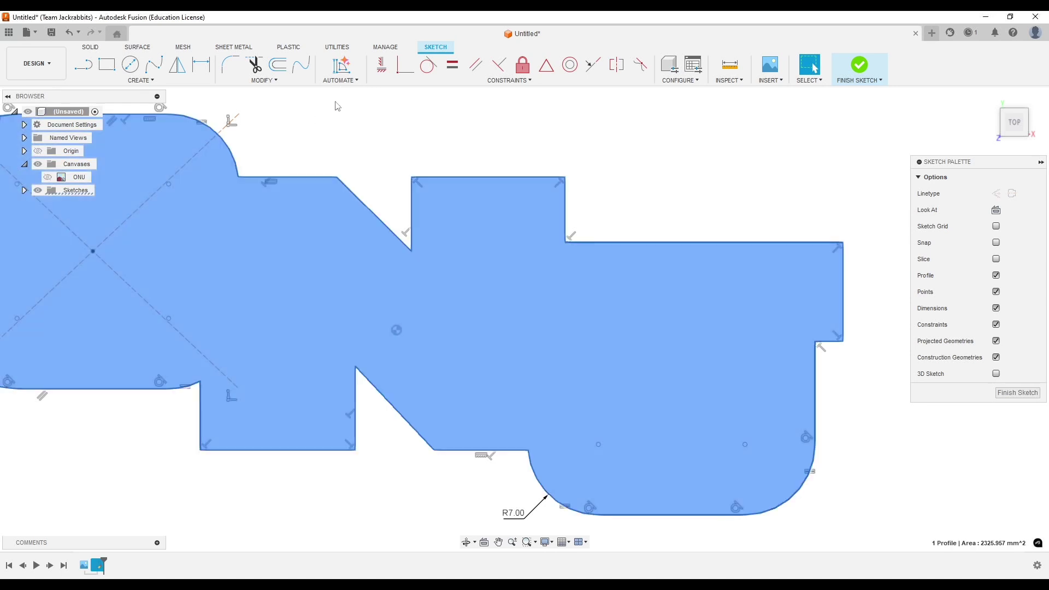
left_click(322, 136)
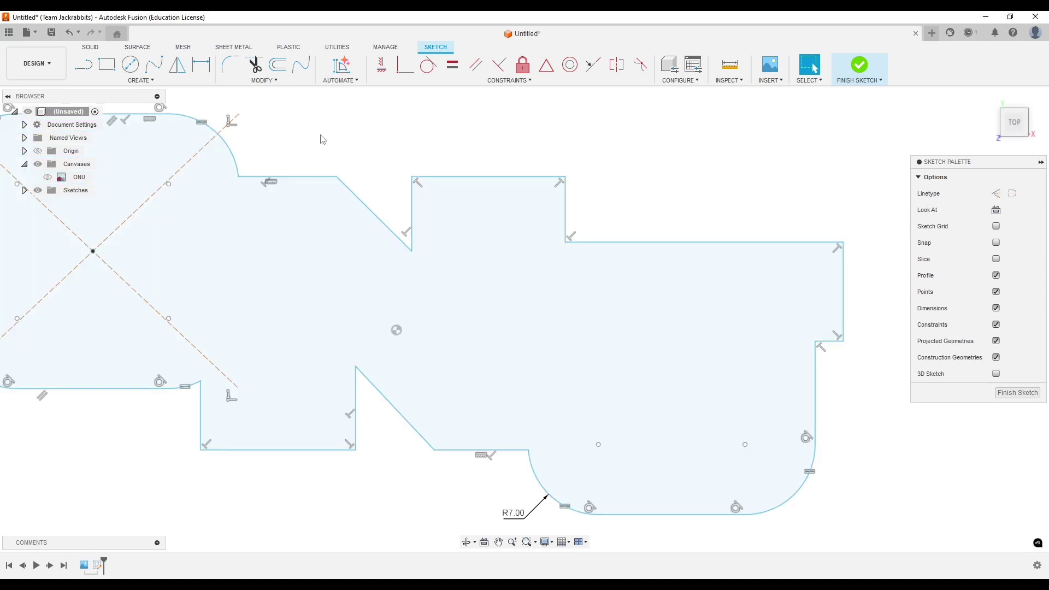
Step: Run AutoConstrain on the logo sketch and accept Result 2 to add its constraints and dimensions
mouse_move(322, 136)
middle_mouse_down()
mouse_move(548, 150)
mouse_move(511, 141)
middle_mouse_up()
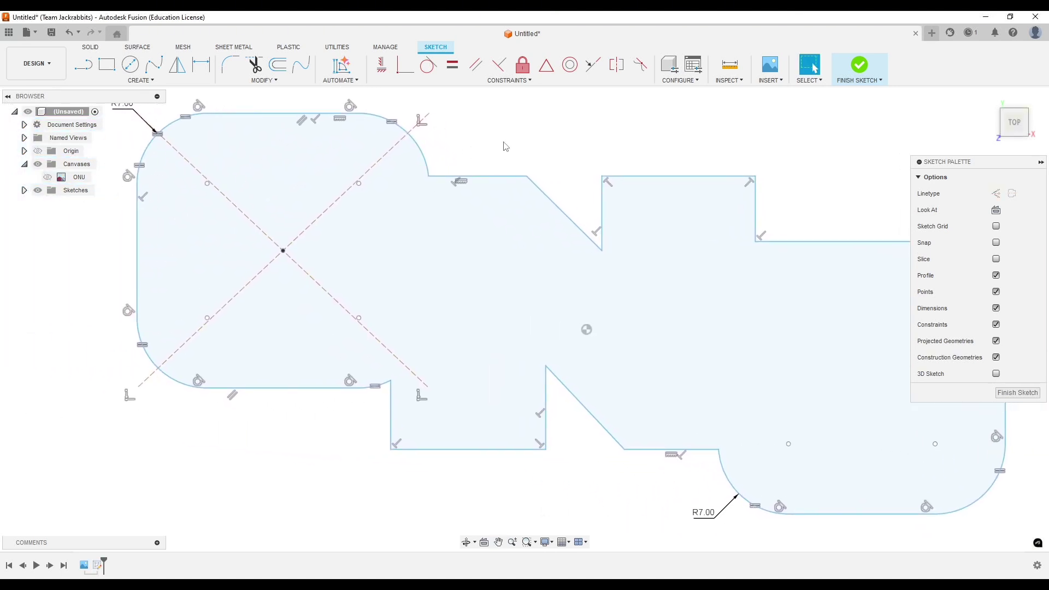
scroll(503, 145, "up", 5)
scroll(437, 164, "down", 8)
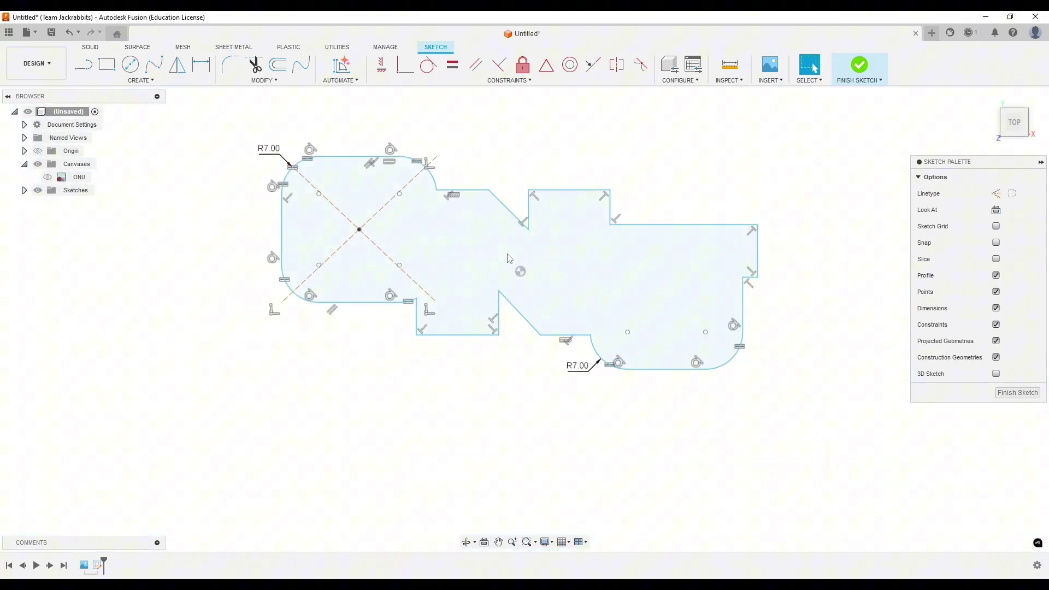
middle_click_drag(418, 381, 395, 425)
key("Escape")
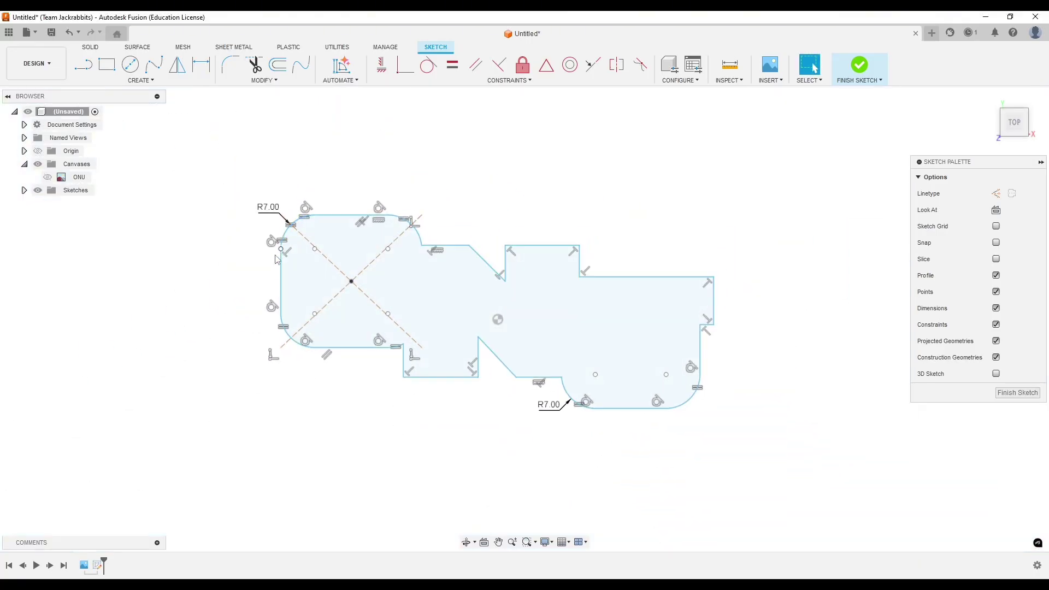
left_click(341, 80)
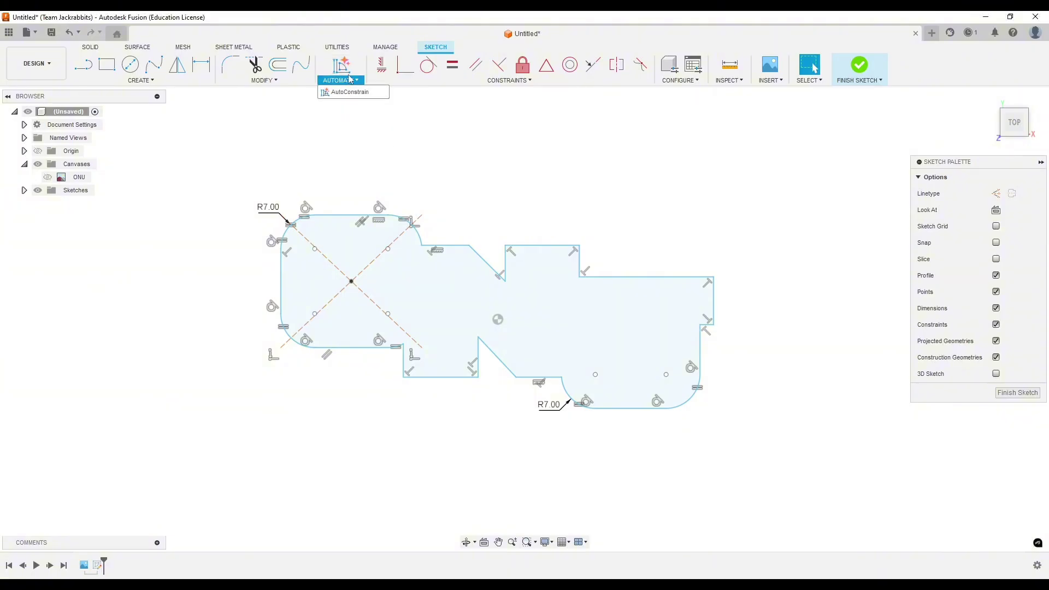
left_click(347, 93)
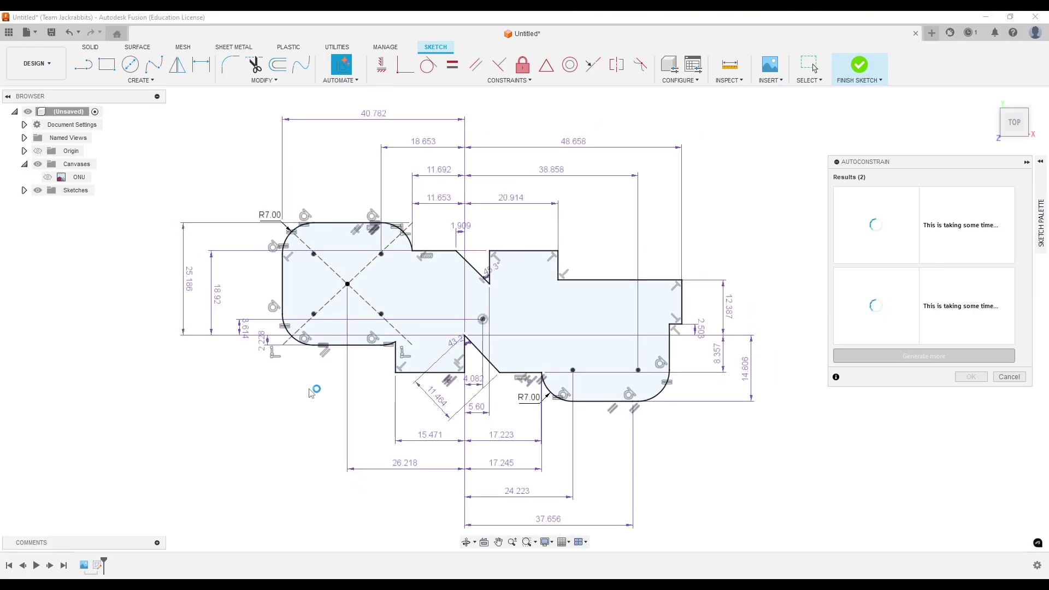
scroll(306, 391, "down", 3)
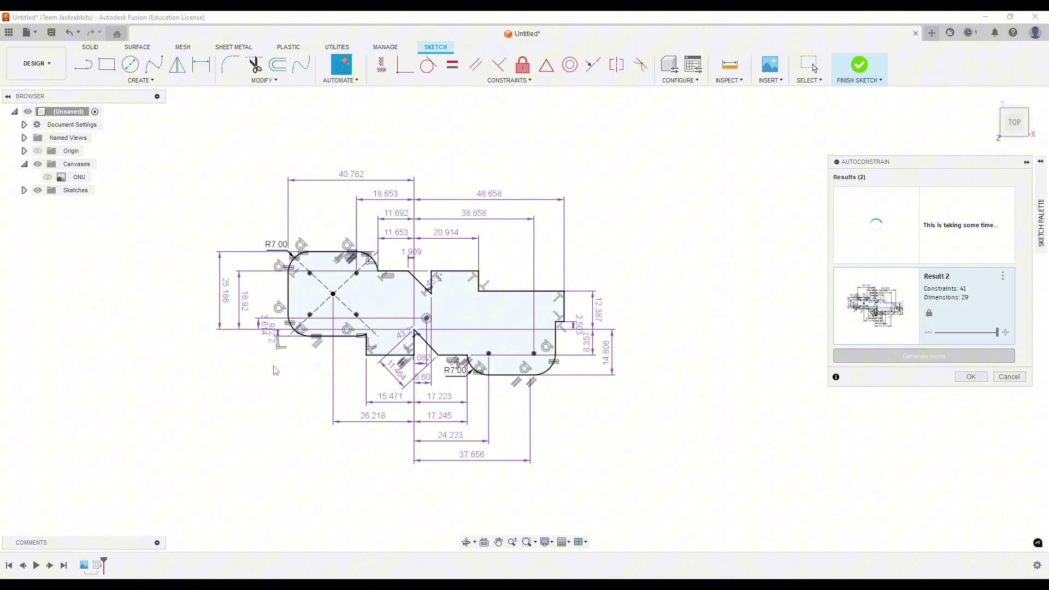
scroll(271, 366, "up", 1)
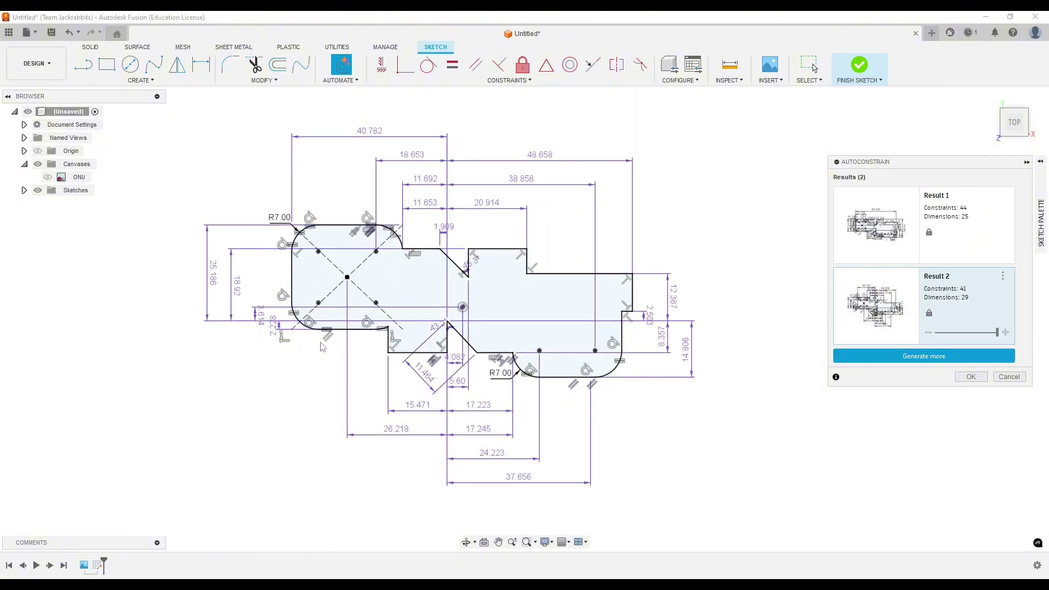
scroll(319, 340, "up", 2)
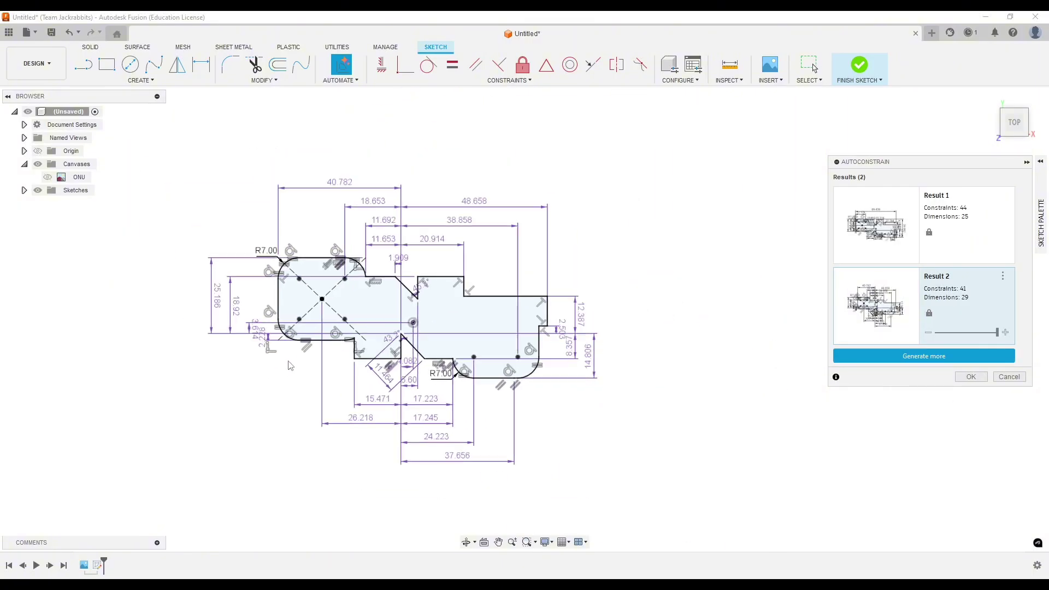
scroll(289, 365, "down", 1)
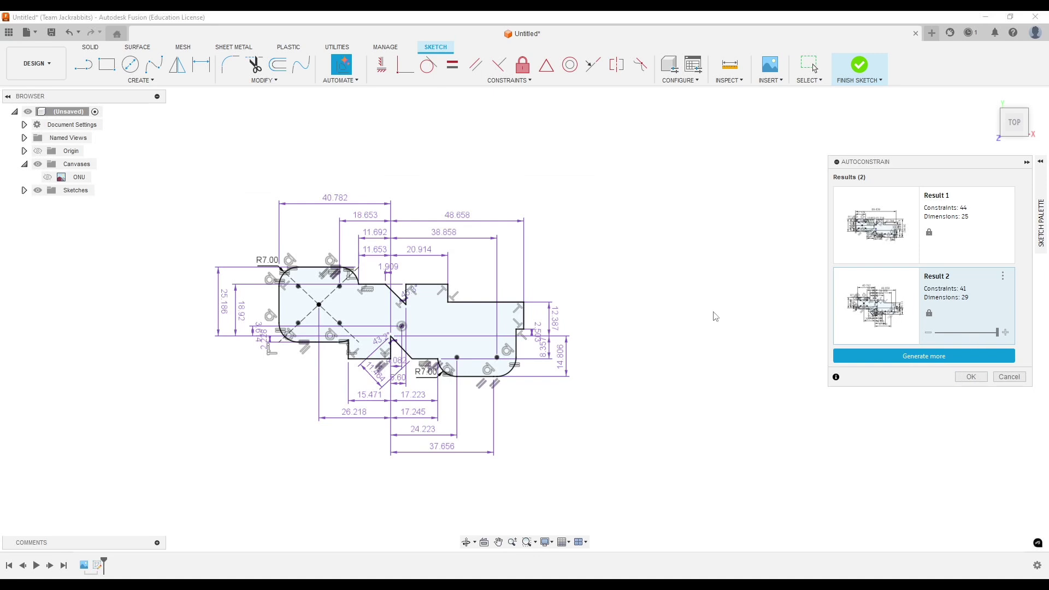
left_click(971, 377)
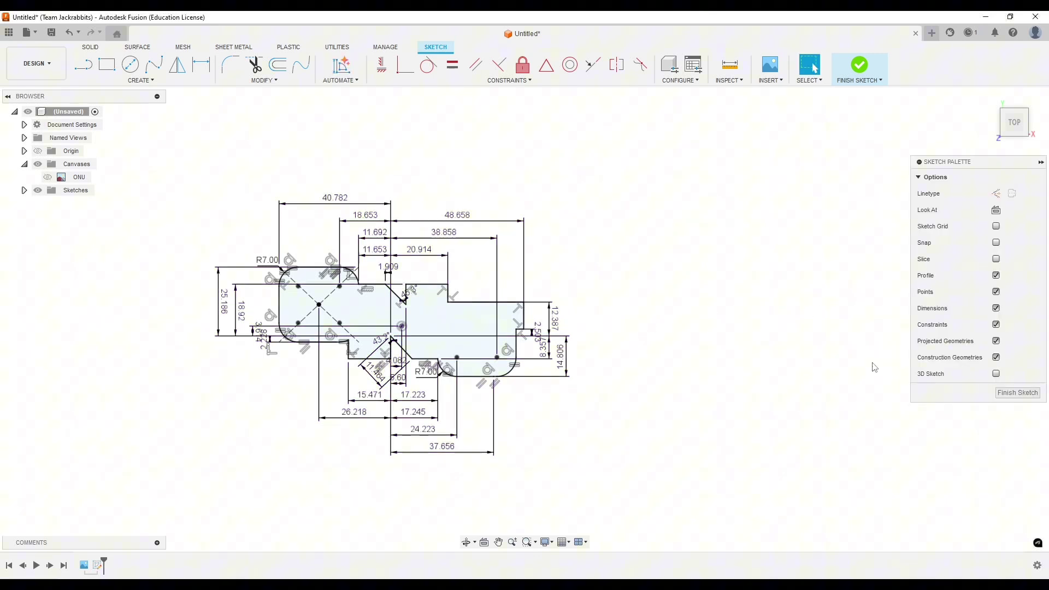
Step: Hide the constraints and dimensions in the sketch so only the logo outline geometry is displayed
left_click(995, 324)
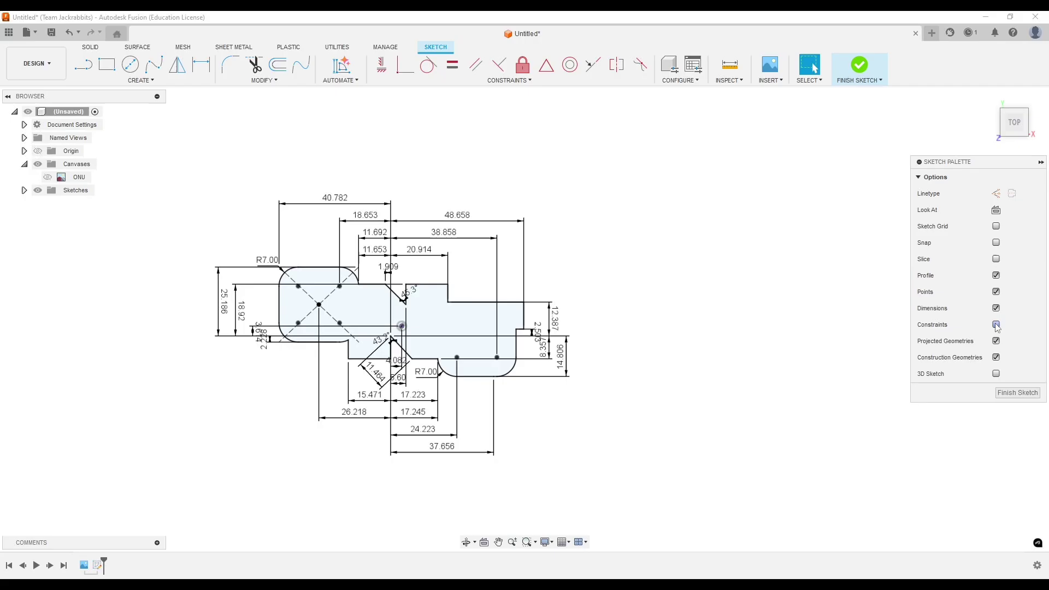
left_click(996, 309)
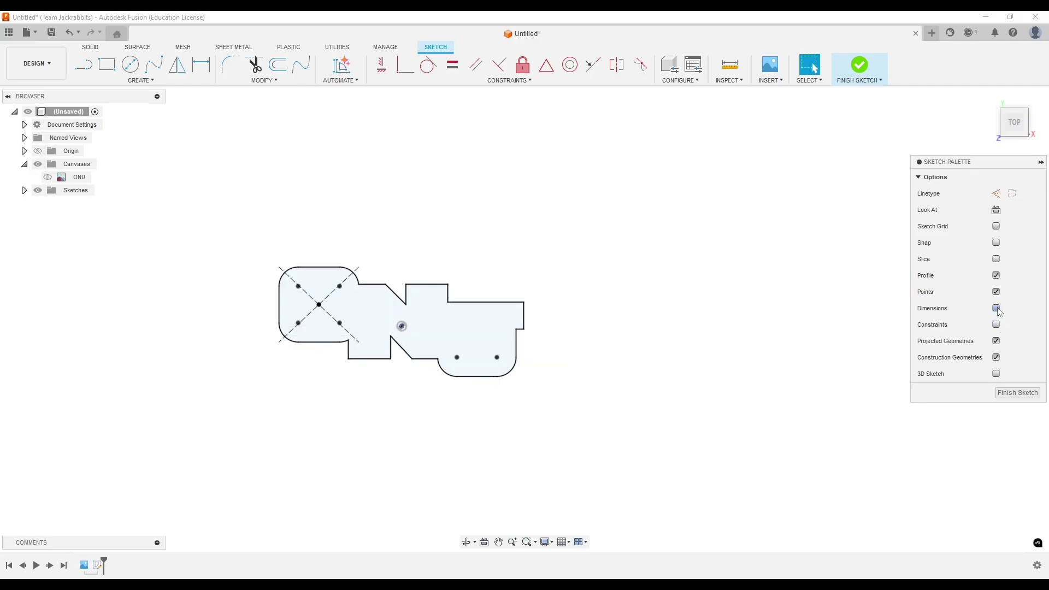
middle_click_drag(516, 387, 580, 357)
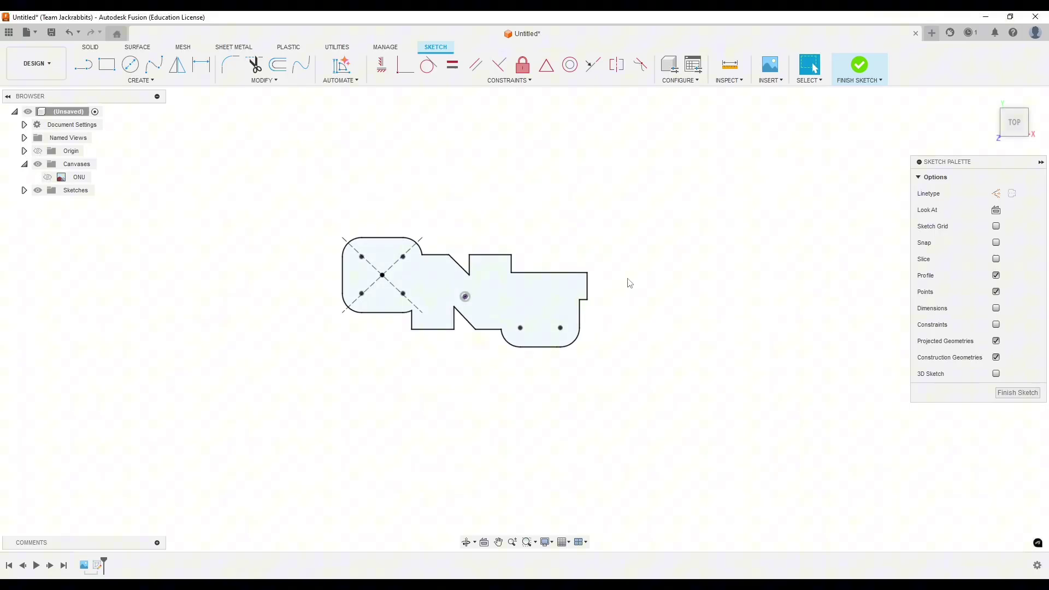
left_click(996, 308)
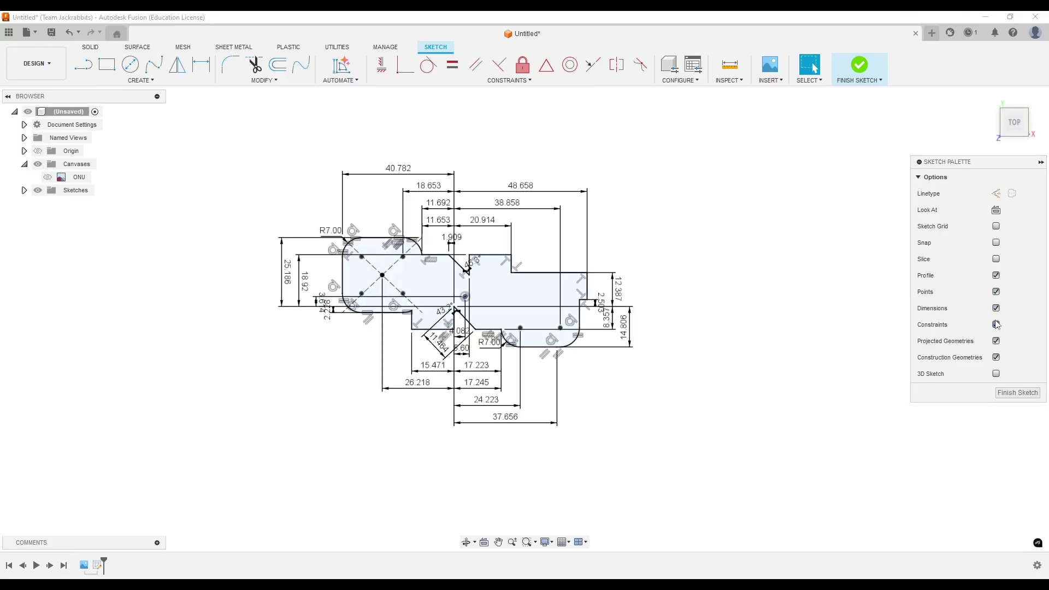
left_click(996, 308)
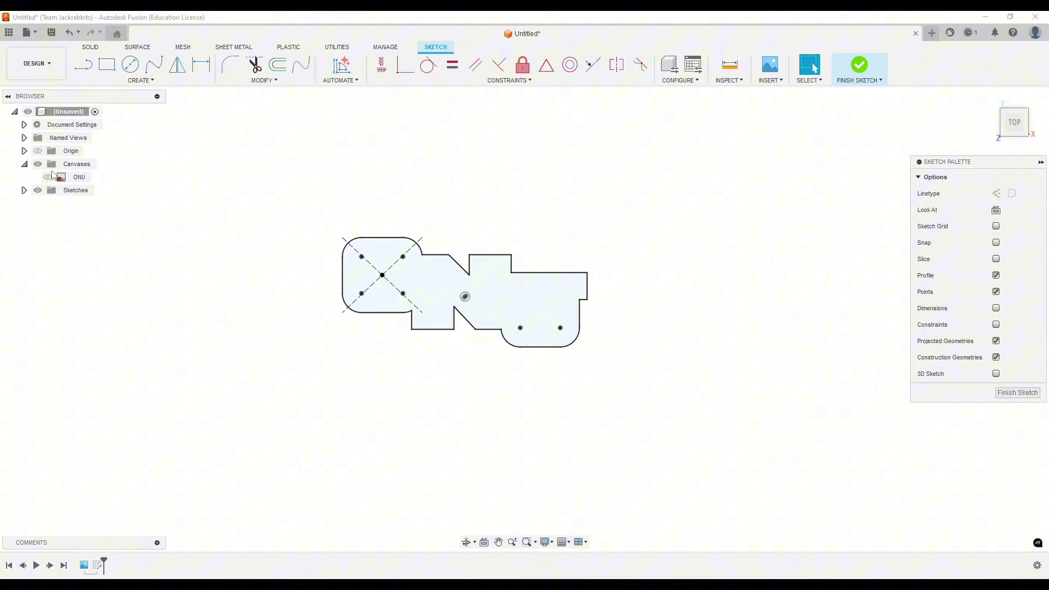
Step: Show the ONU canvas briefly to compare the traced outline with the logo image, and hide it again
left_click(52, 175)
scroll(471, 280, "up", 3)
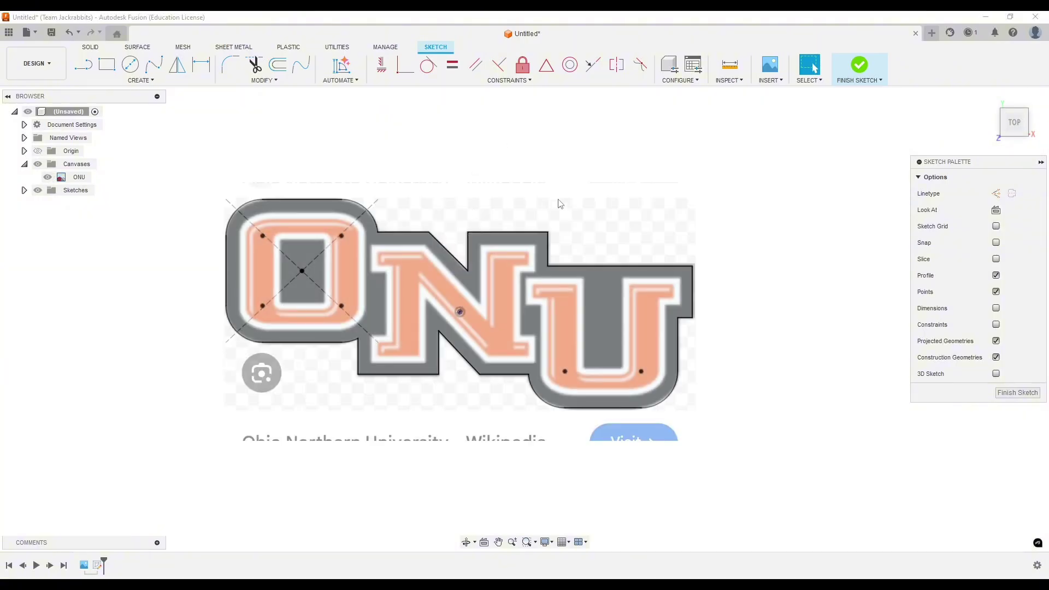
left_click(48, 177)
scroll(202, 155, "down", 2)
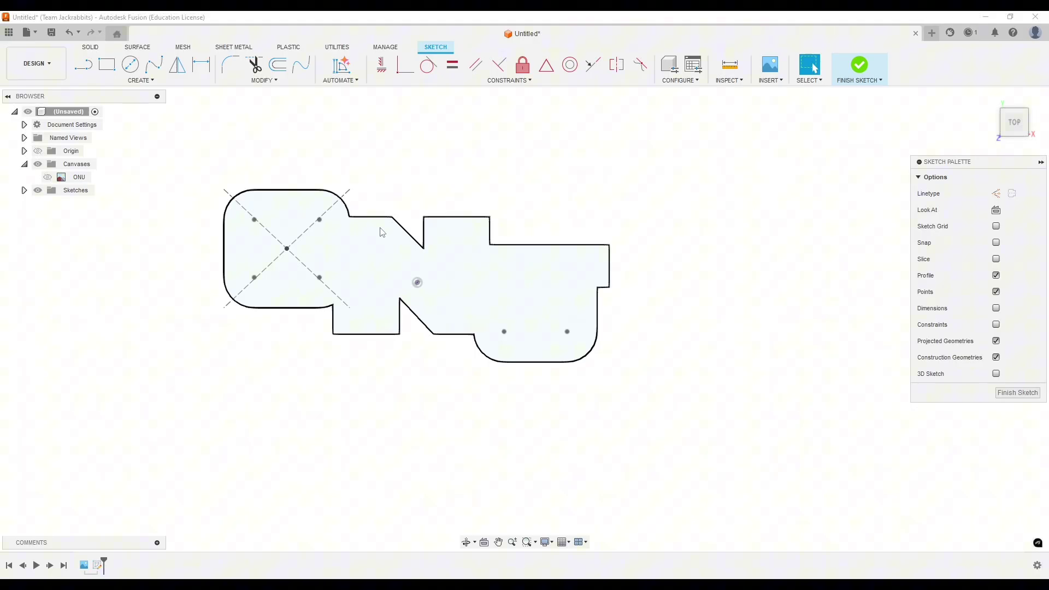
Step: Offset the whole logo outline inward by 1.6 mm, using a distance of -1.6 mm
left_click(279, 68)
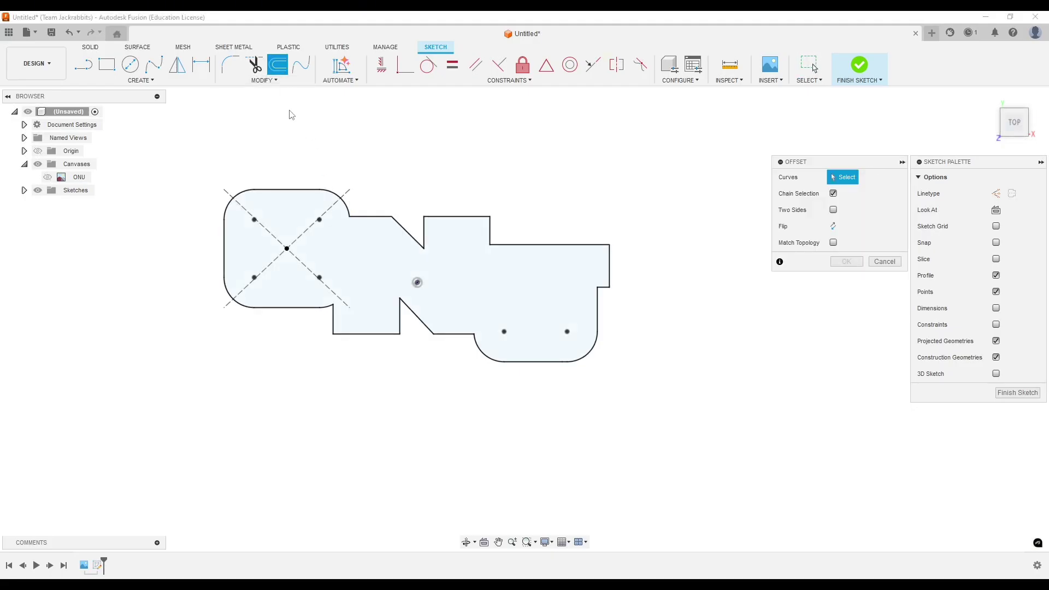
left_click(302, 191)
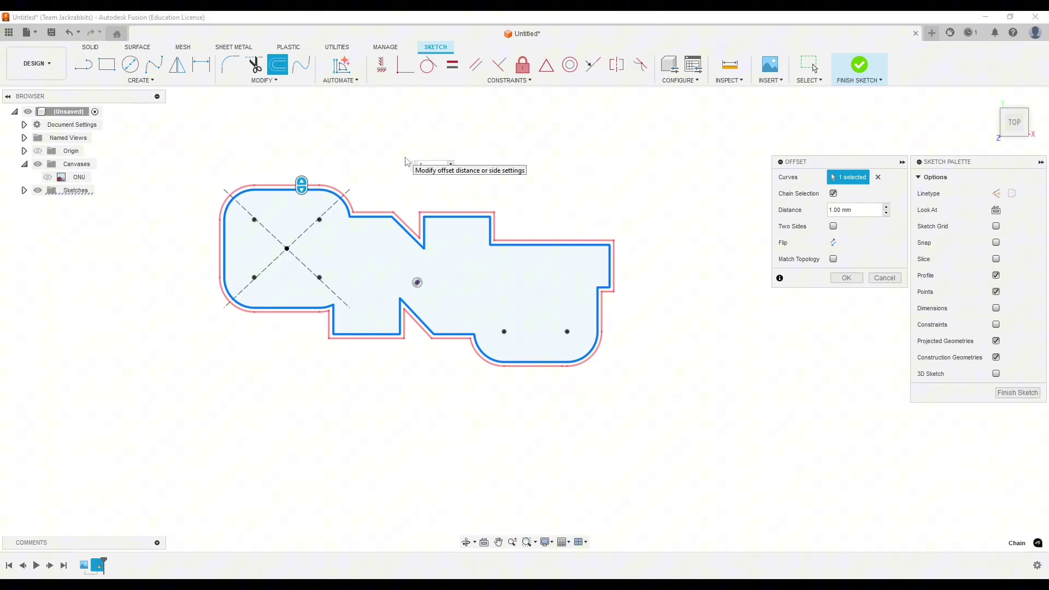
type("-1.6")
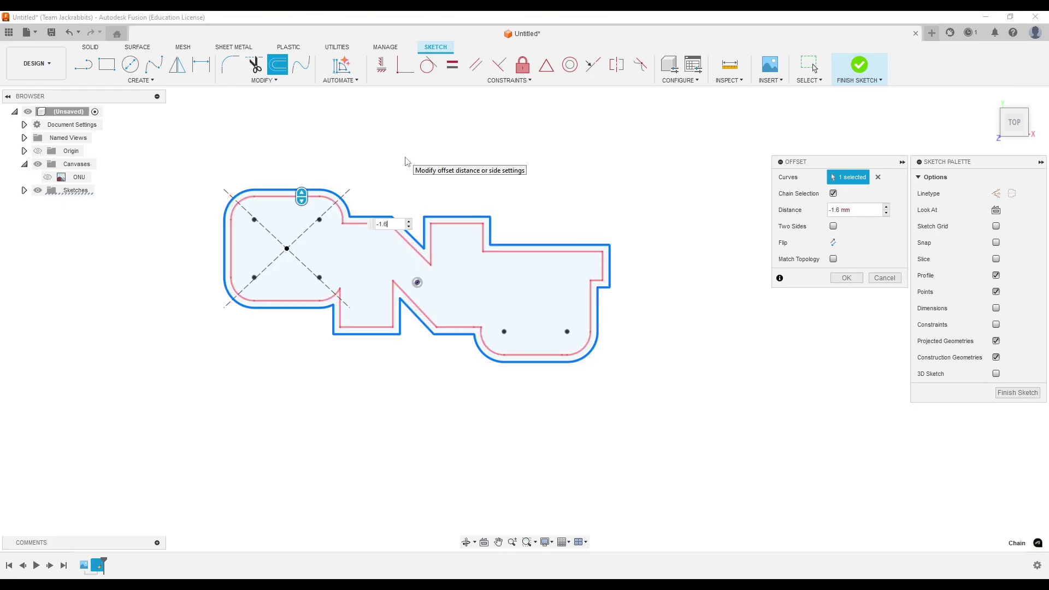
scroll(335, 249, "up", 3)
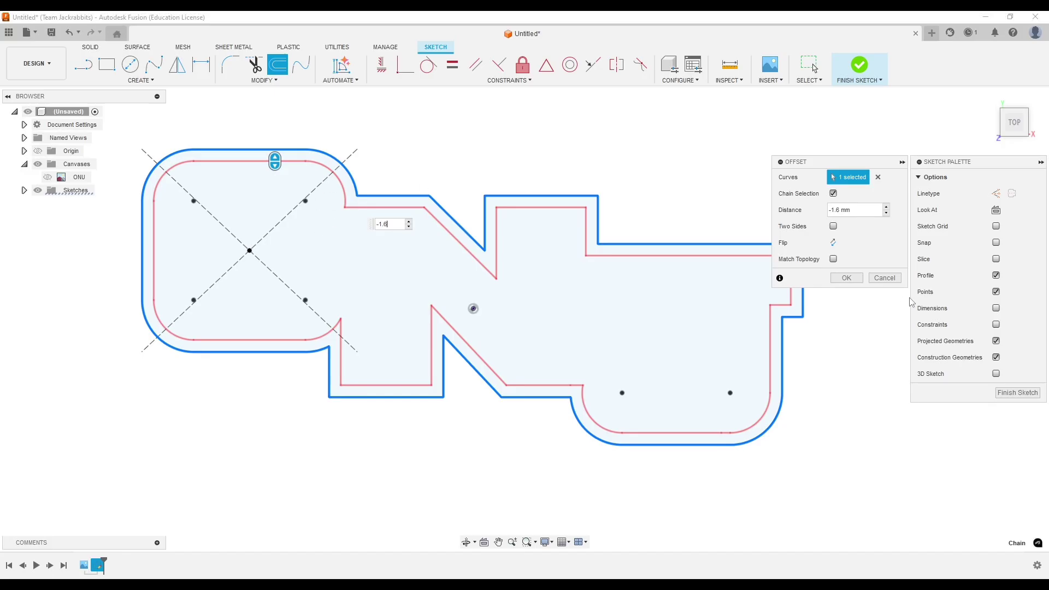
left_click(846, 278)
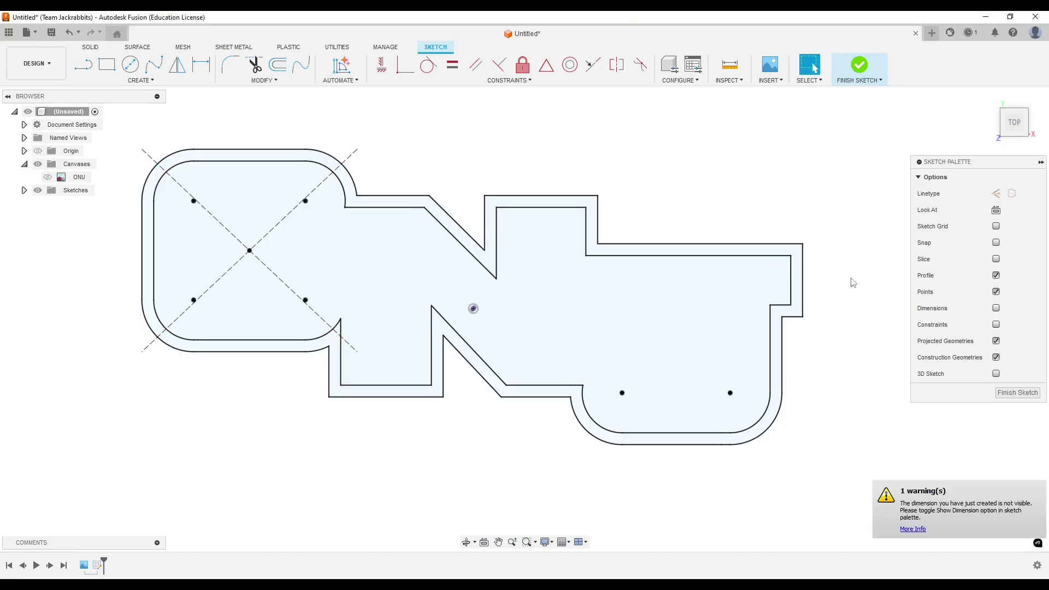
Step: Offset the original logo outline outward by 3 mm as a chain
scroll(483, 293, "down", 2)
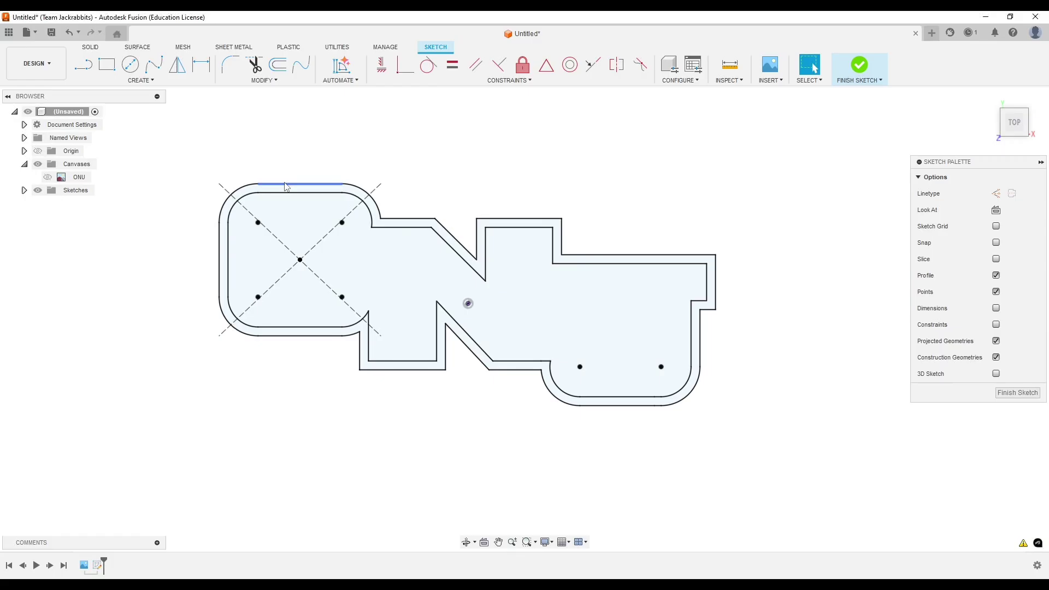
left_click(278, 64)
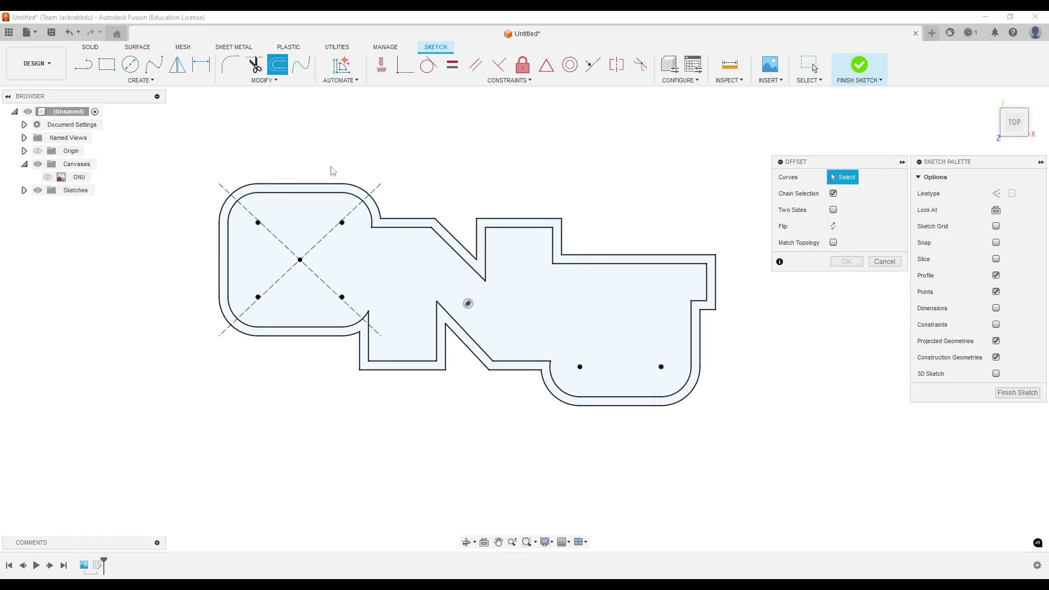
left_click(333, 183)
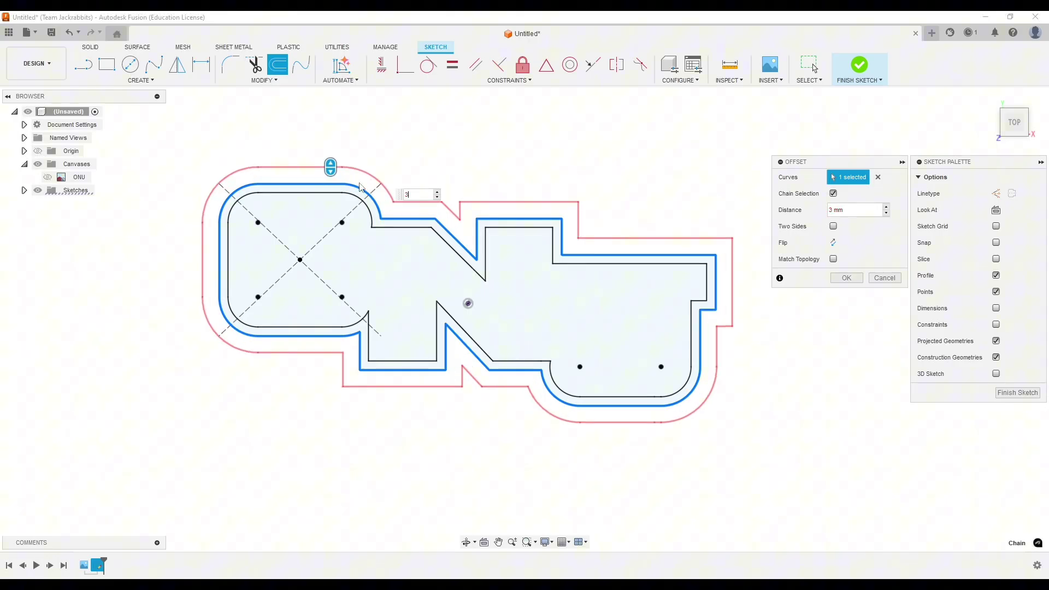
left_click(846, 279)
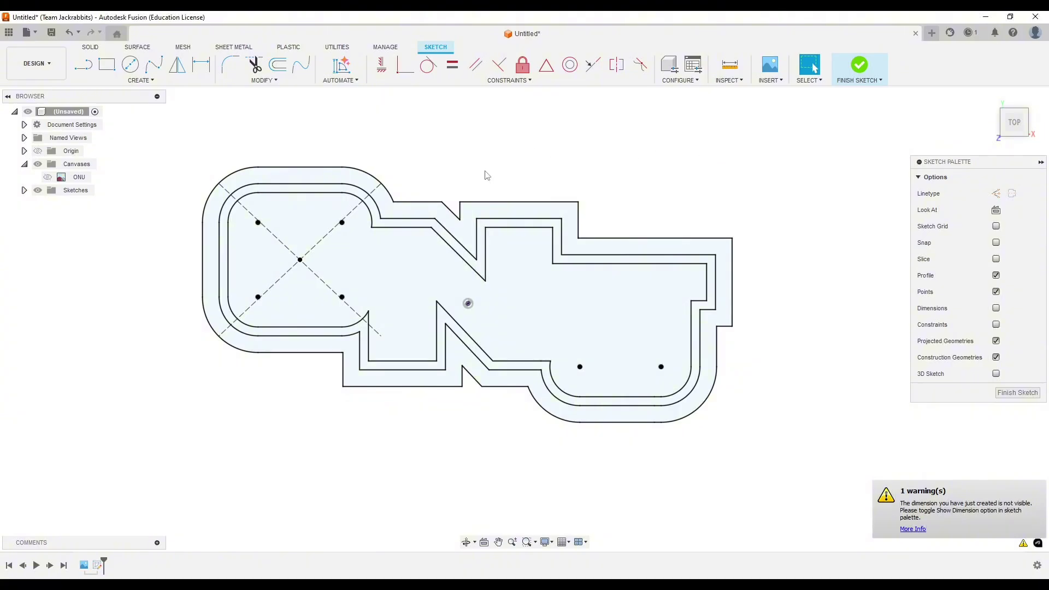
Step: Close the small notches above and below the N in the outer offset with straight horizontal lines, and finish the sketch
scroll(481, 180, "up", 3)
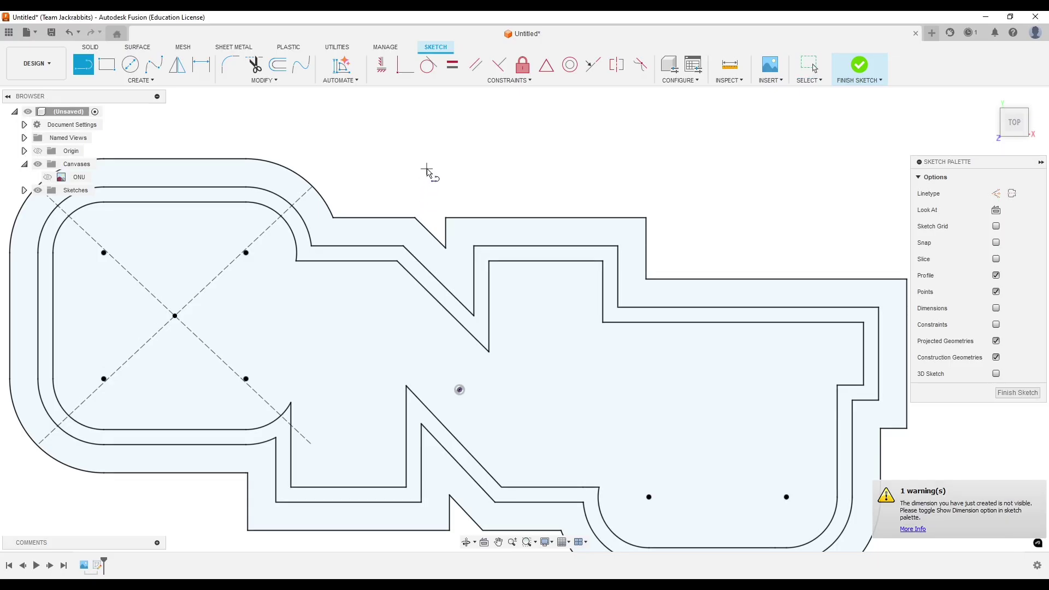
key("l")
left_click(415, 218)
left_click(446, 218)
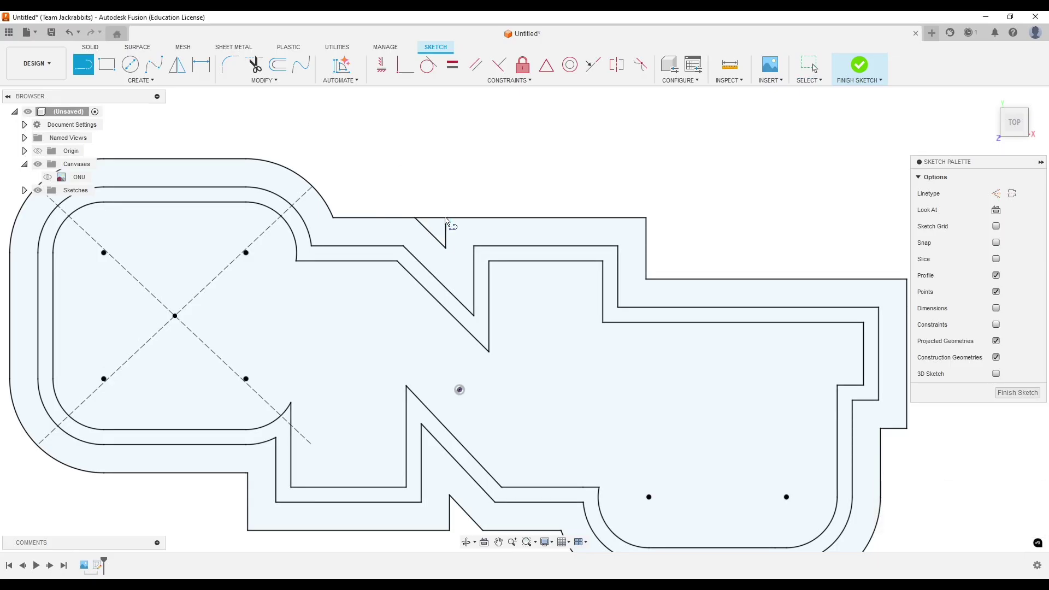
scroll(473, 140, "down", 3)
scroll(451, 361, "up", 4)
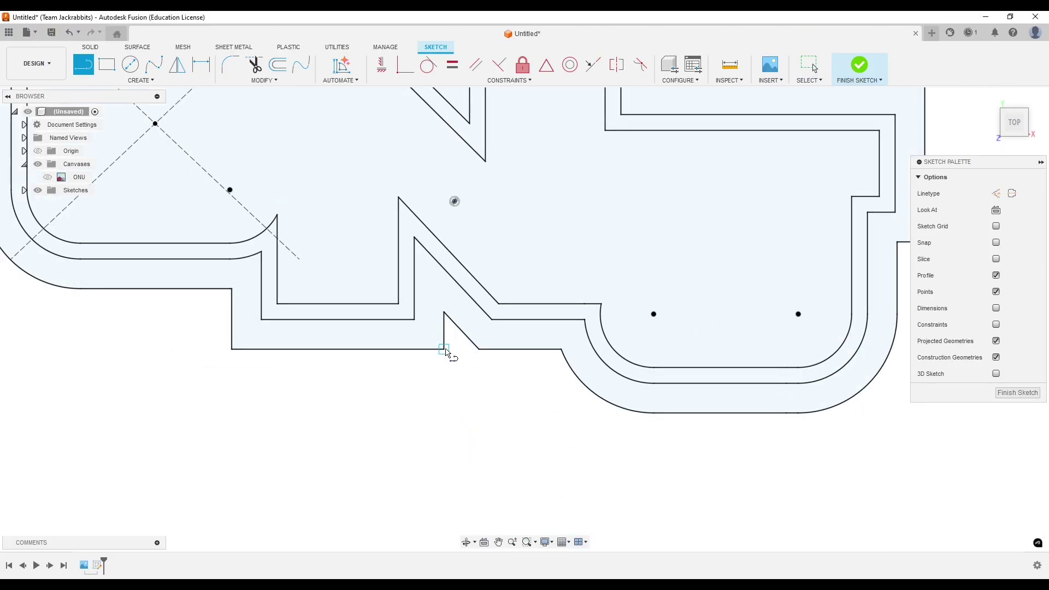
left_click(444, 349)
left_click(480, 348)
scroll(484, 401, "down", 3)
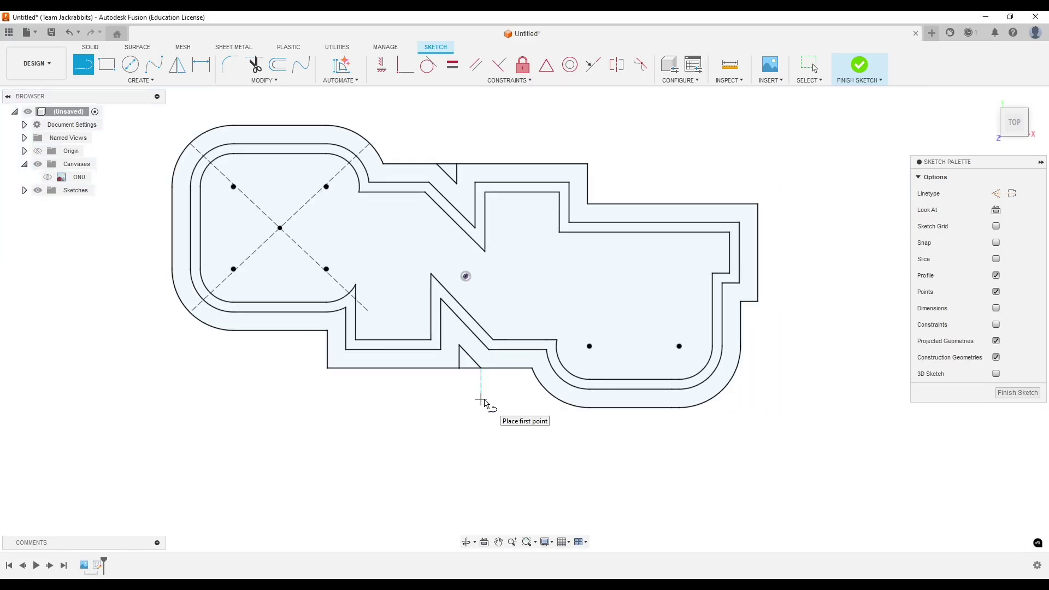
scroll(484, 402, "down", 1)
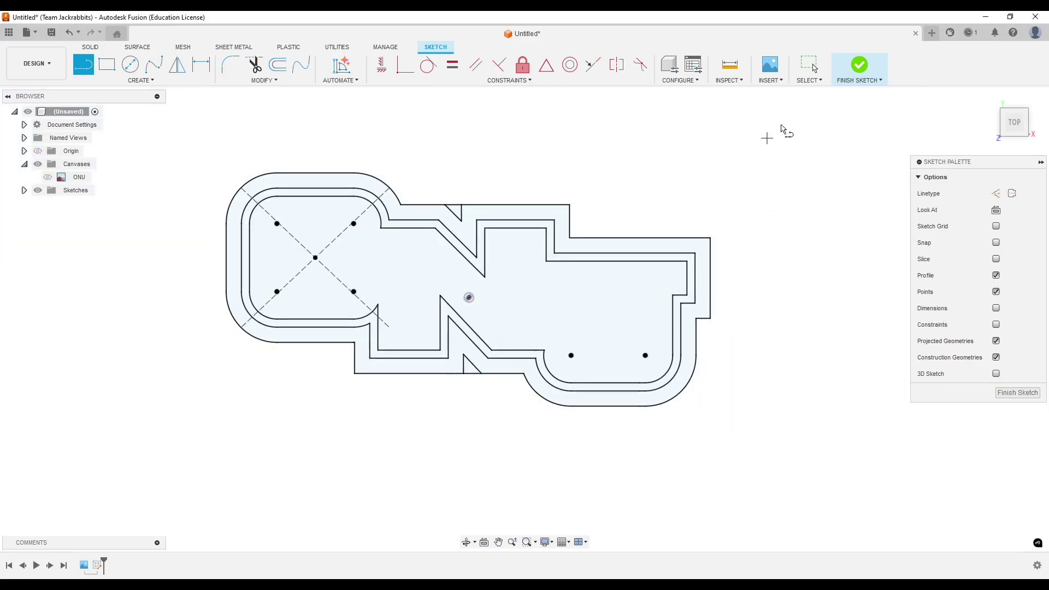
left_click(861, 66)
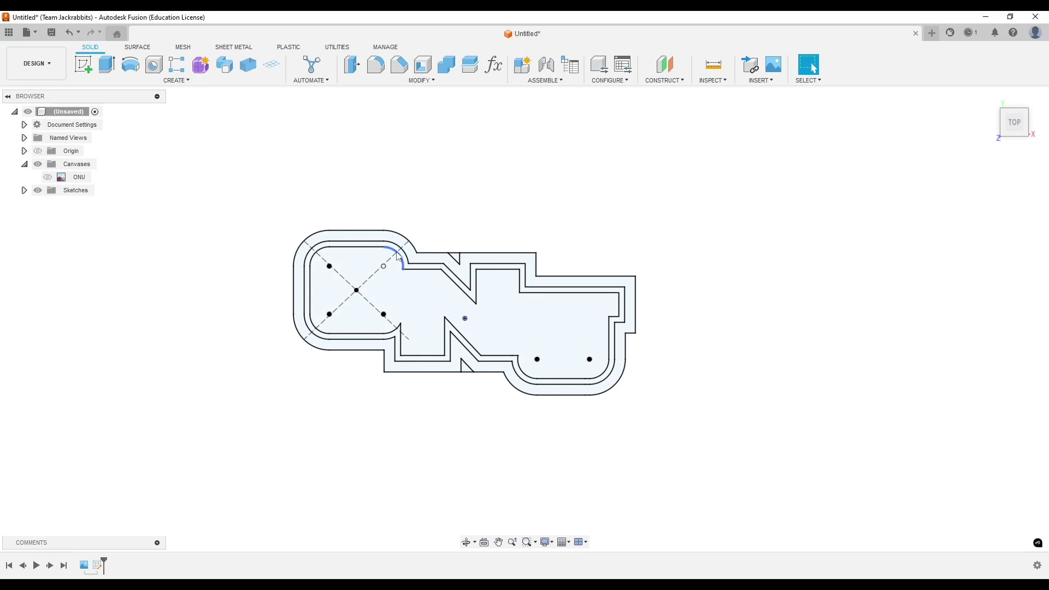
Step: Extrude the outer band, the inner band and the two small N notch triangles 2 mm as a new body
middle_click_drag(423, 440, 407, 339, "shift")
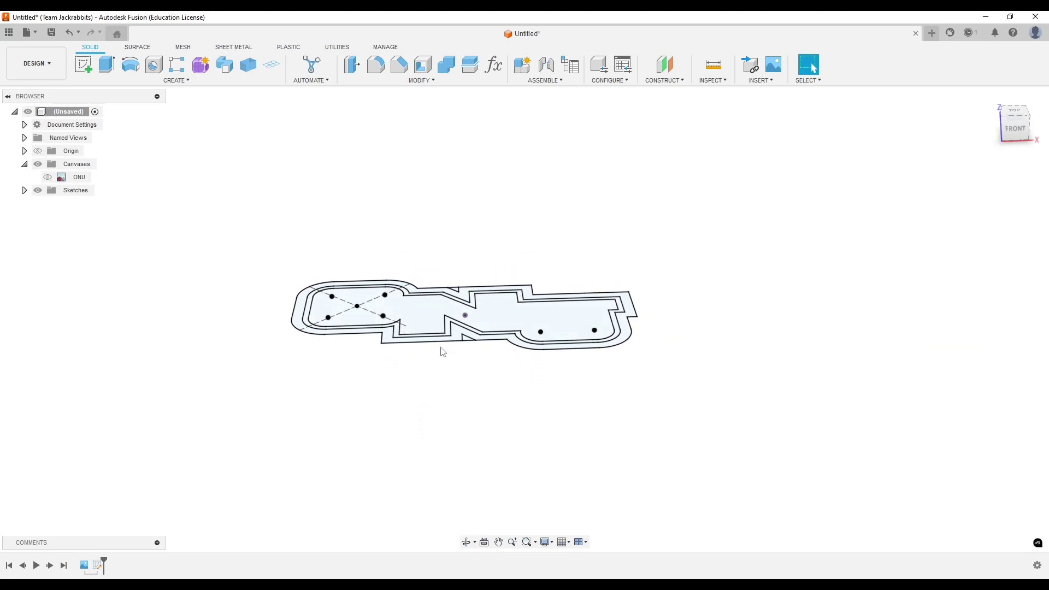
middle_click_drag(464, 407, 461, 437, "shift")
scroll(410, 418, "up", 2)
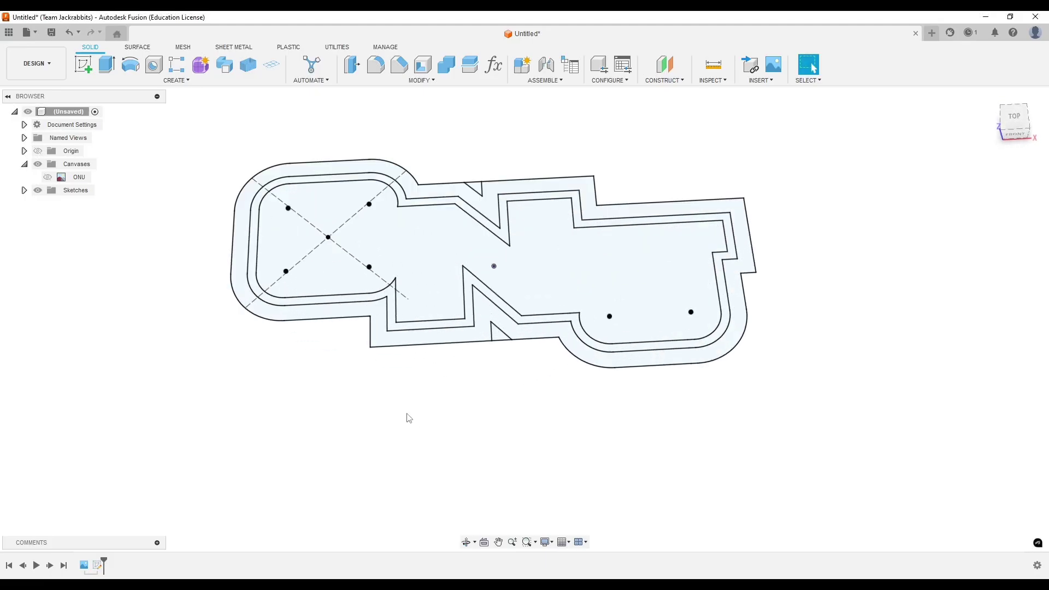
left_click(388, 338)
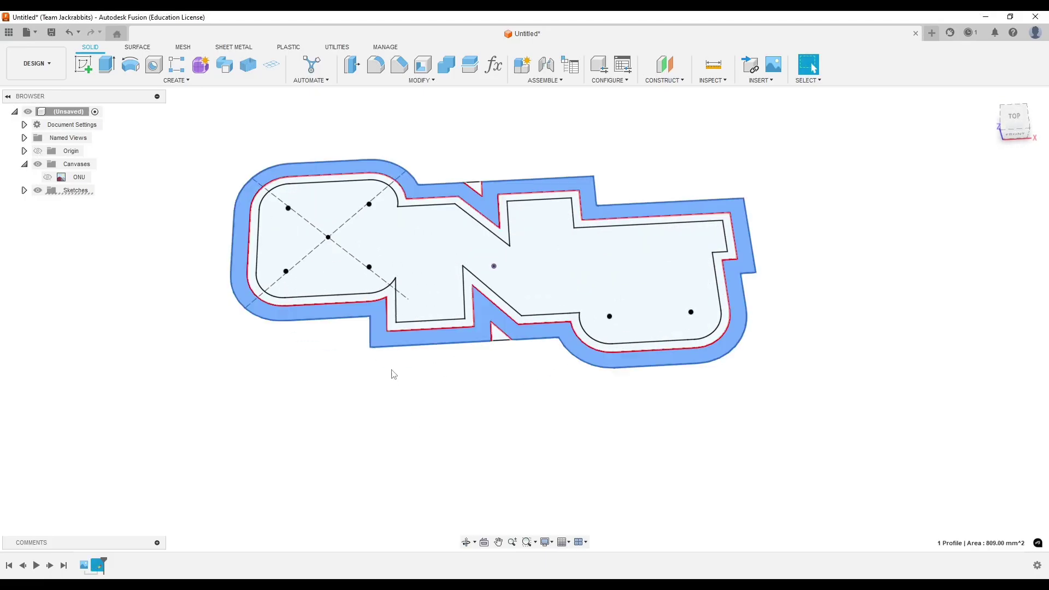
scroll(386, 295, "up", 2)
left_click(390, 316, "ctrl")
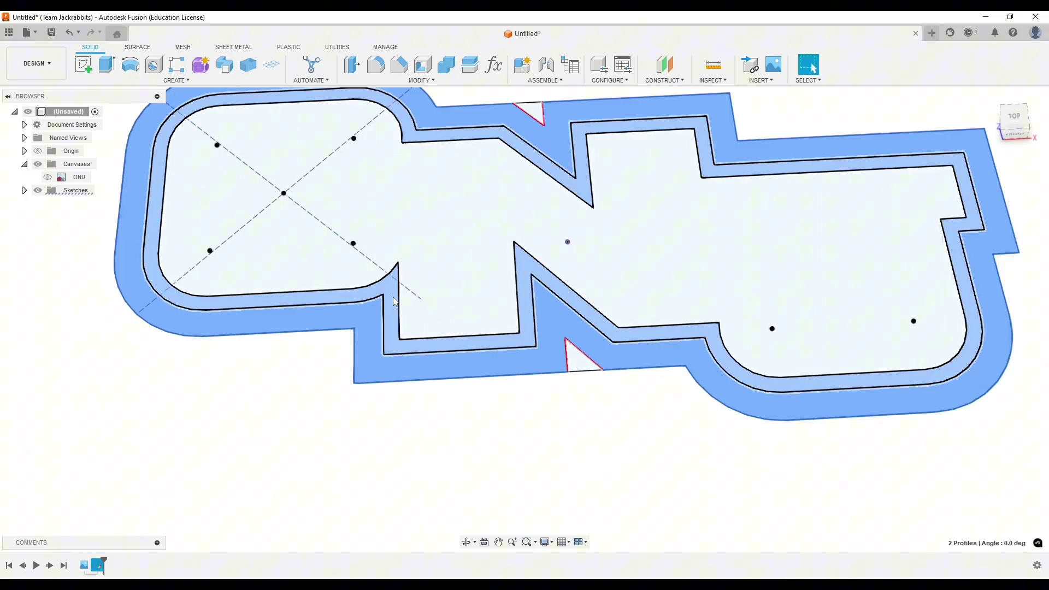
left_click(534, 110, "ctrl")
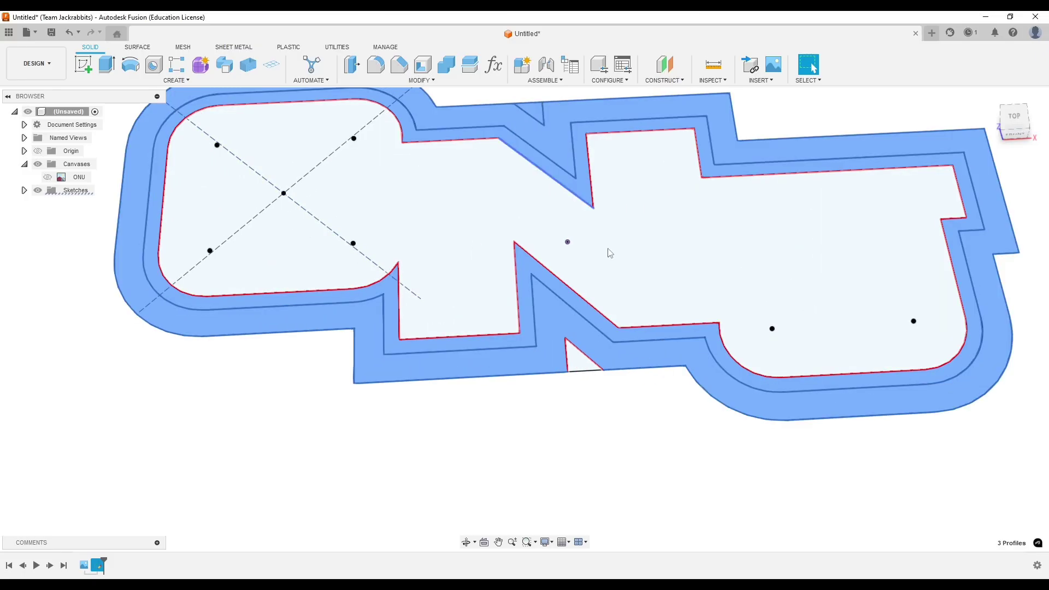
left_click(587, 363, "ctrl")
scroll(608, 412, "down", 2)
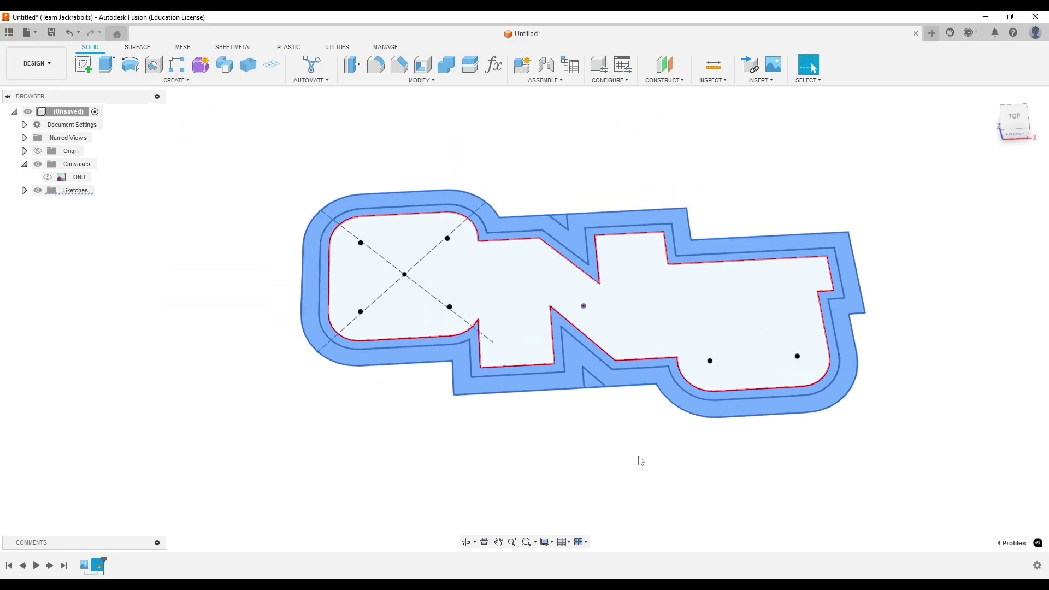
key("e")
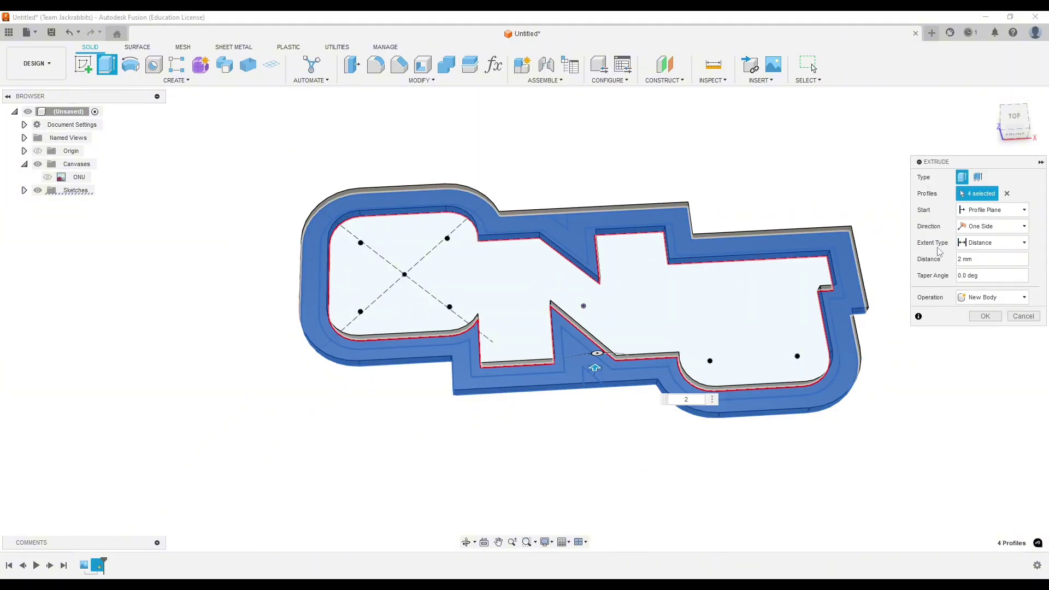
left_click(985, 317)
middle_click_drag(545, 490, 546, 459, "shift")
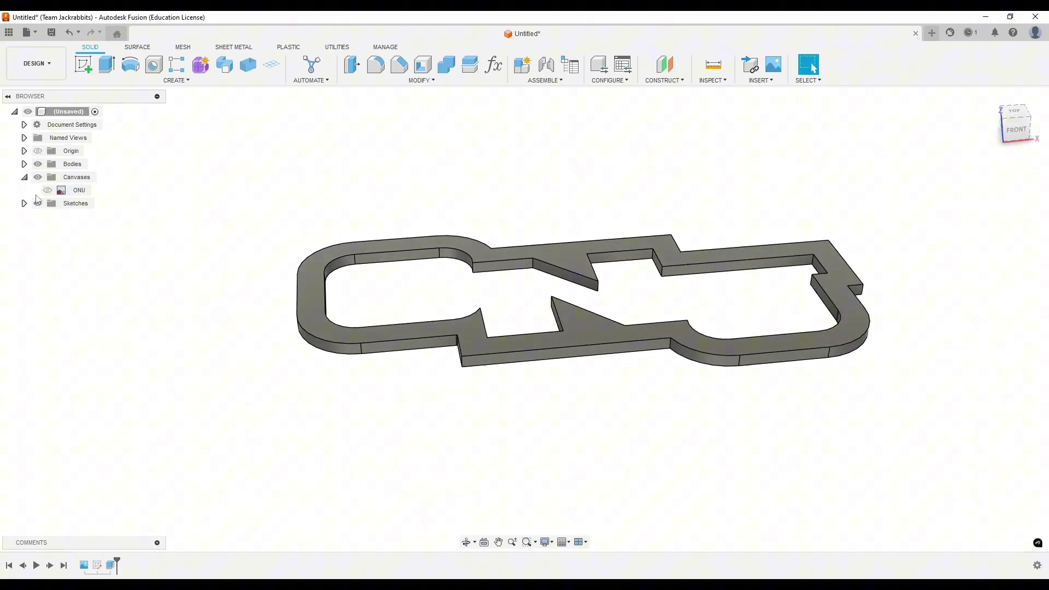
Step: Show Sketch1 again on the underside of the extruded rim
left_click(24, 203)
left_click(47, 217)
middle_click_drag(47, 217, 194, 192, "shift")
mouse_move(212, 229)
middle_mouse_down("shift")
mouse_move(211, 375)
mouse_move(209, 221)
middle_mouse_up("shift")
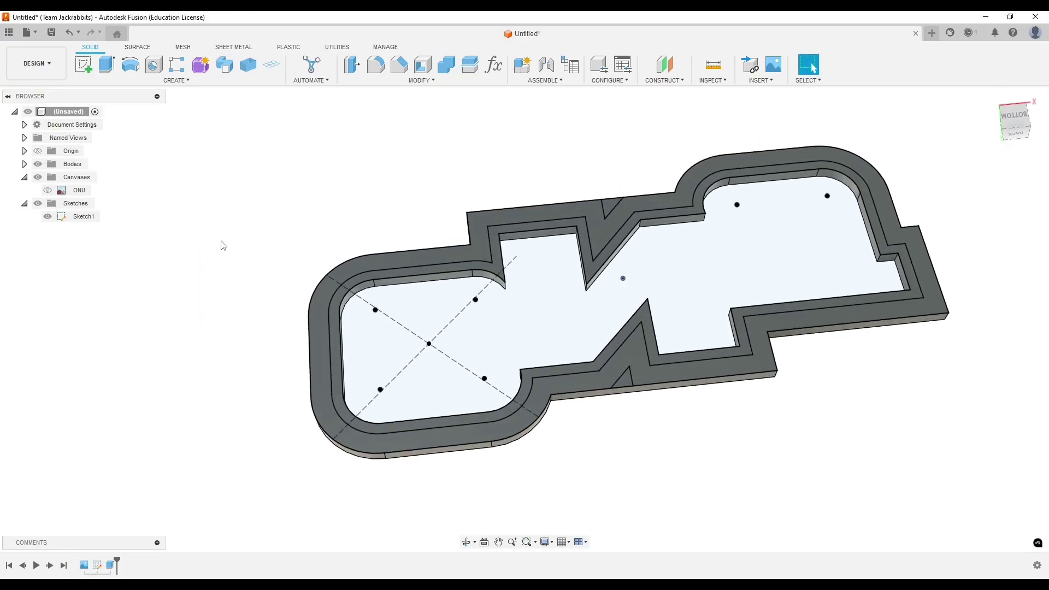
scroll(262, 219, "up", 3)
Step: Extrude the narrow inner band profile by -25 mm and join it to the rim as a tall wall
left_click(541, 282)
scroll(294, 192, "down", 2)
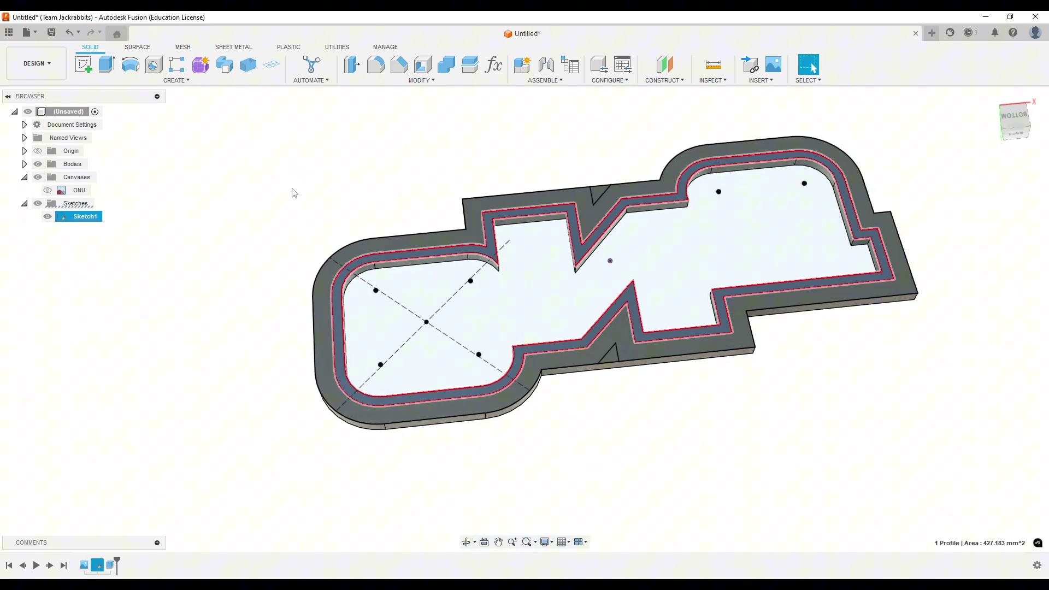
middle_click_drag(234, 335, 221, 310, "shift")
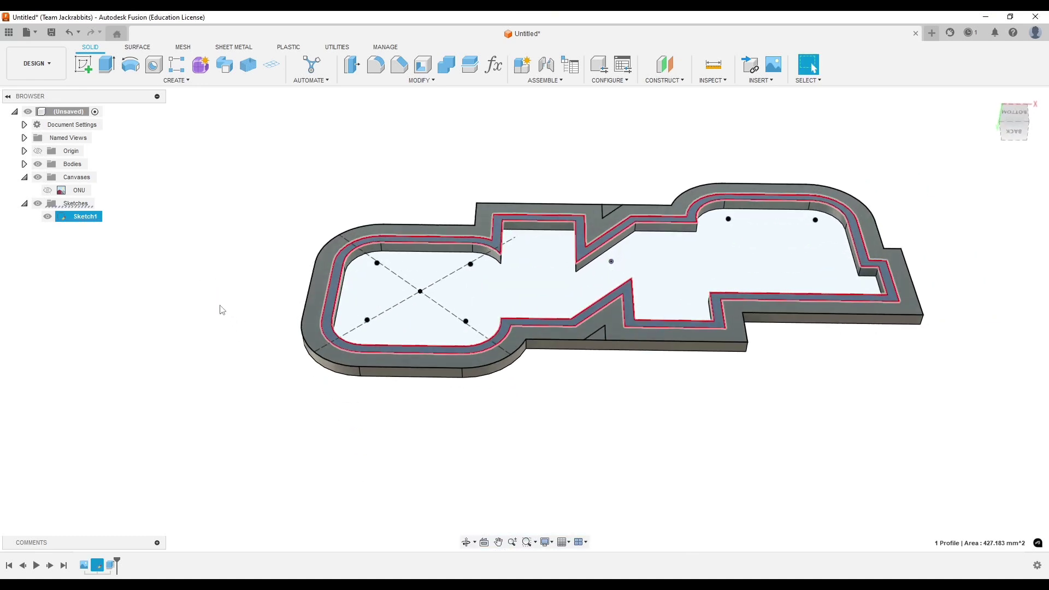
key("e")
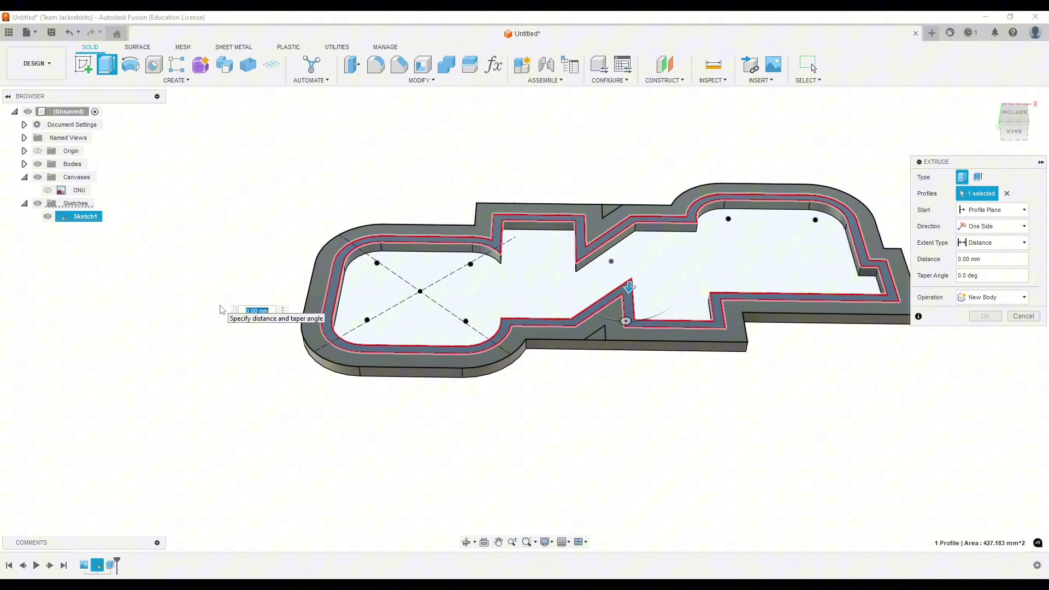
key("BackSpace")
key("Return")
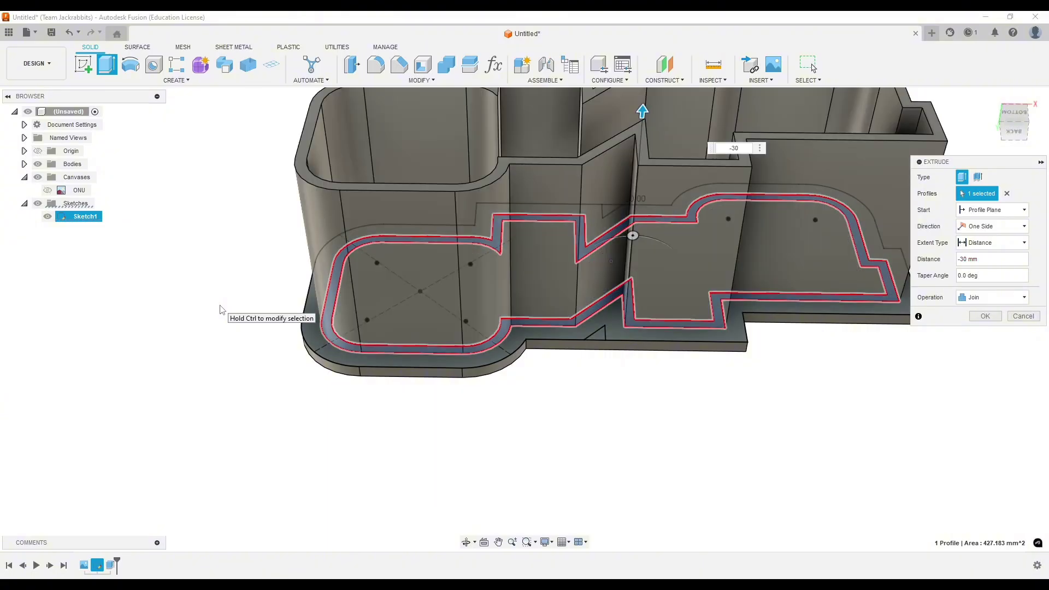
type("-25")
key("Return")
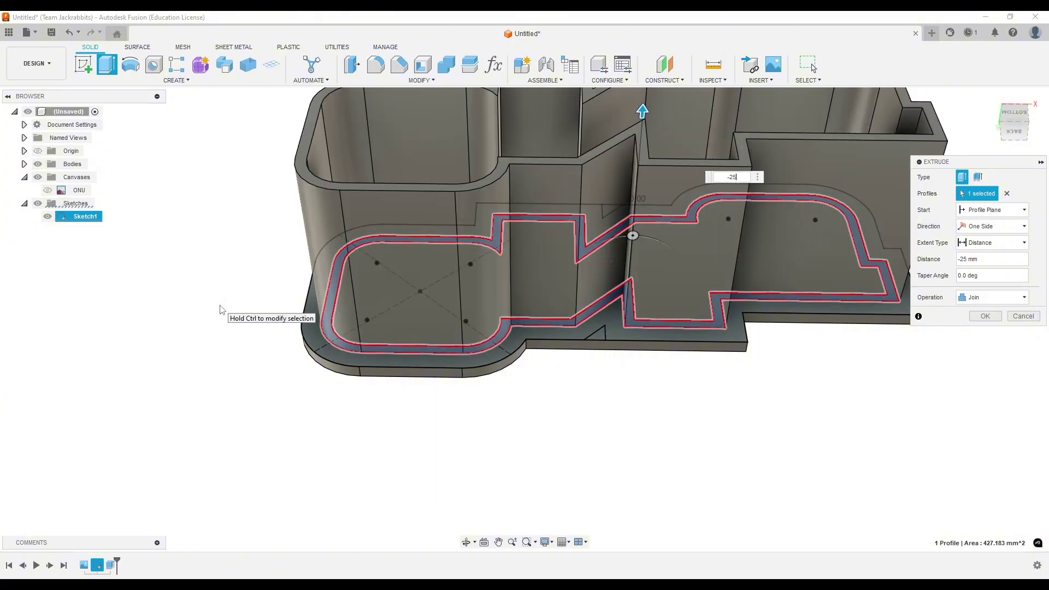
key("Return")
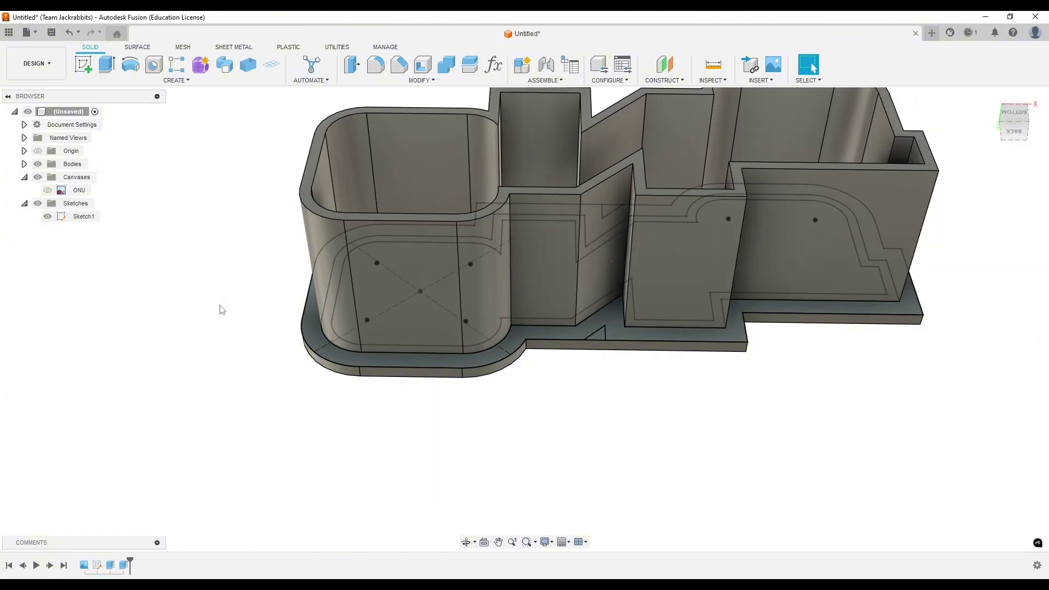
Step: Hide Sketch1 and inspect the joined cutter body from above and from the front
left_click(49, 216)
middle_click_drag(191, 261, 546, 424, "shift")
middle_click_drag(302, 374, 389, 288)
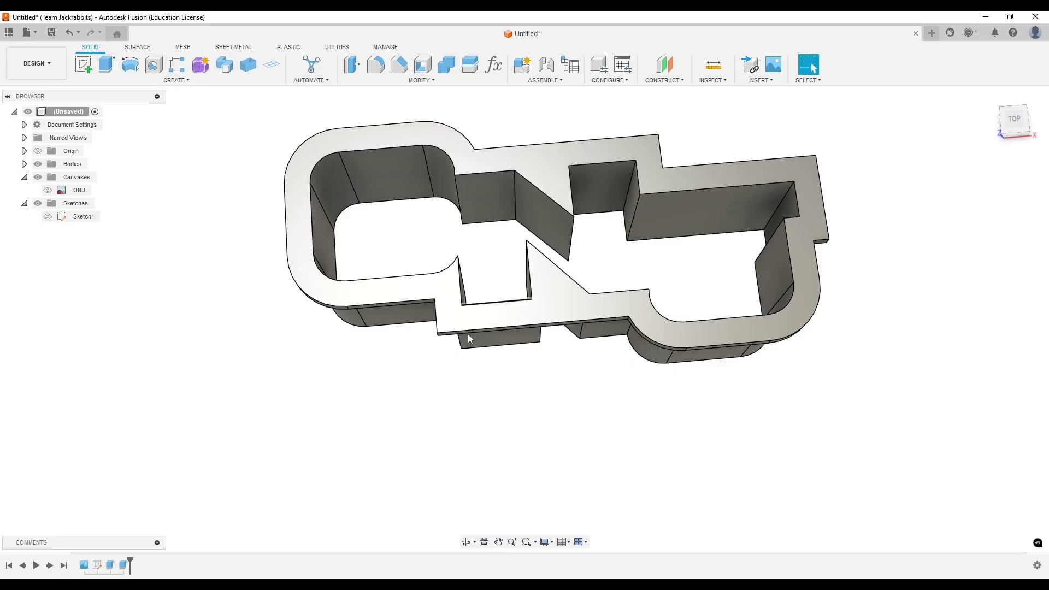
middle_click_drag(437, 384, 440, 328, "shift")
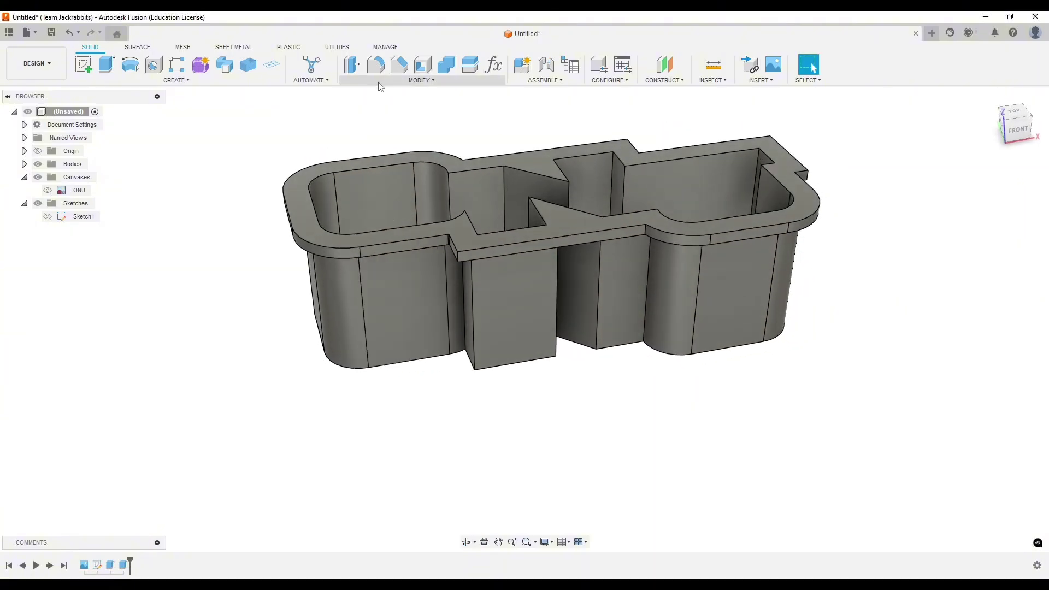
Step: Start a constant-radius fillet on the sharp vertical wall edges around the N and where it meets the O
left_click(376, 65)
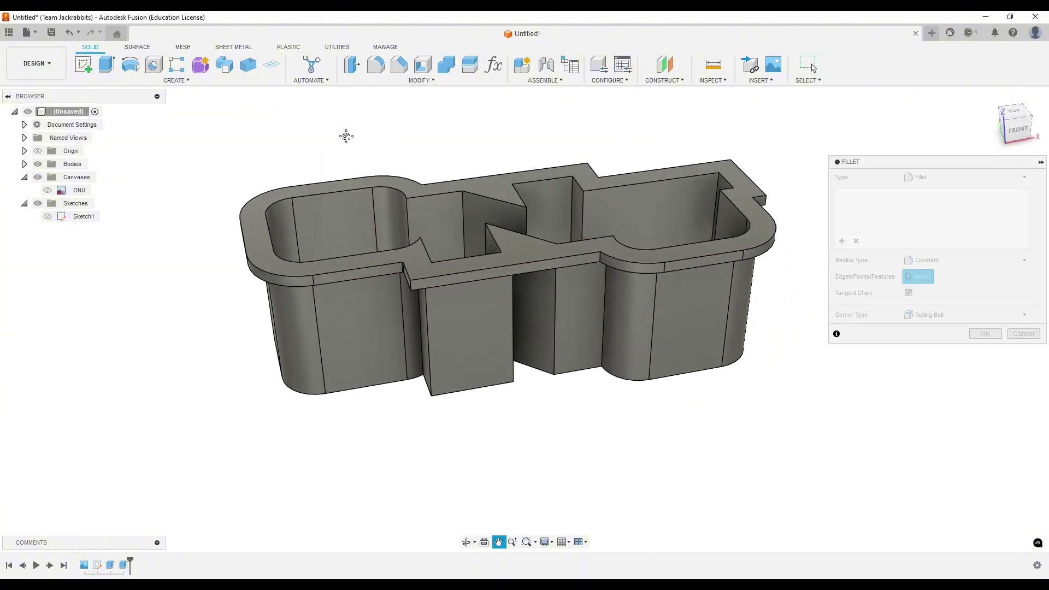
middle_click_drag(494, 214, 503, 235, "shift")
left_click(496, 237)
left_click(463, 206)
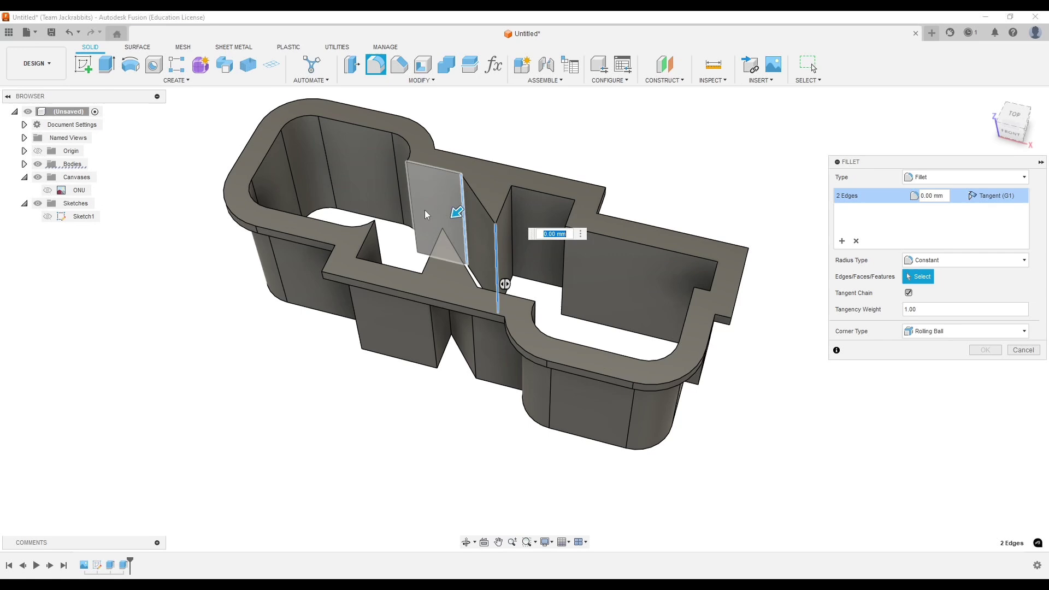
middle_click_drag(425, 210, 394, 222, "shift")
left_click(365, 232)
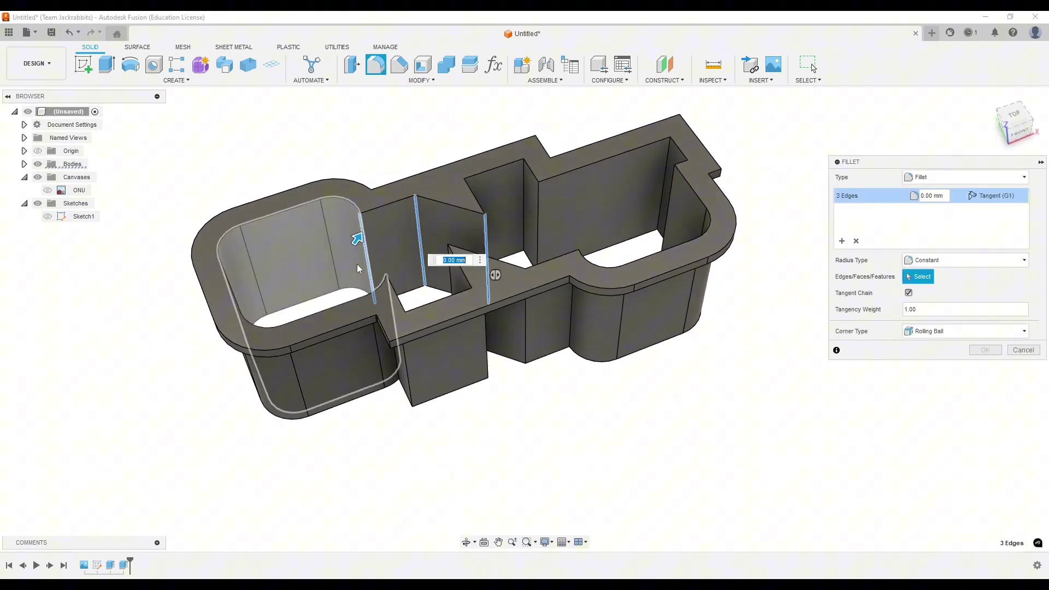
middle_click_drag(356, 264, 164, 262, "shift")
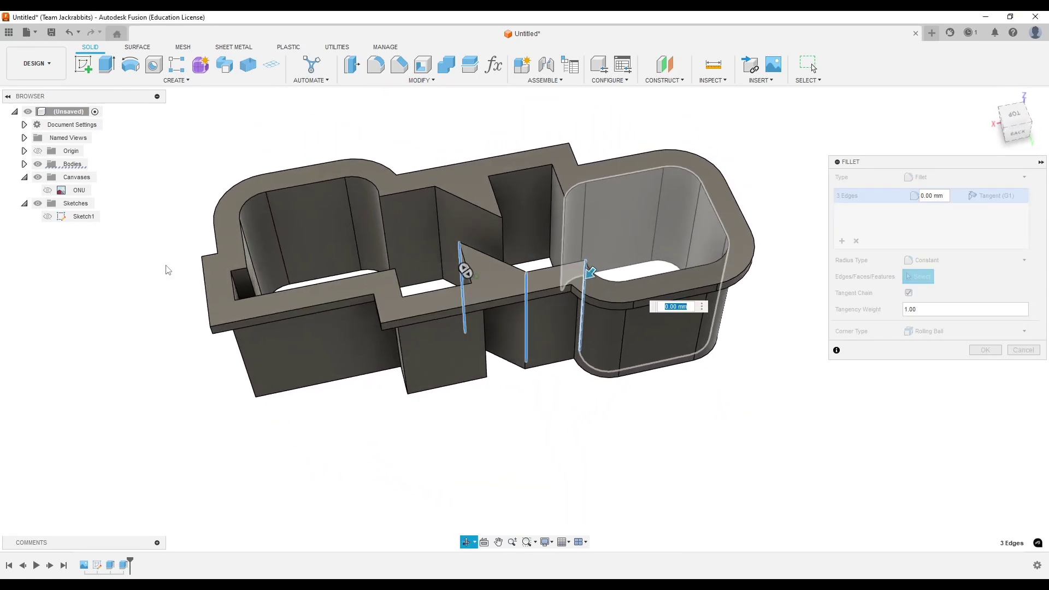
left_click(565, 214)
left_click(550, 202)
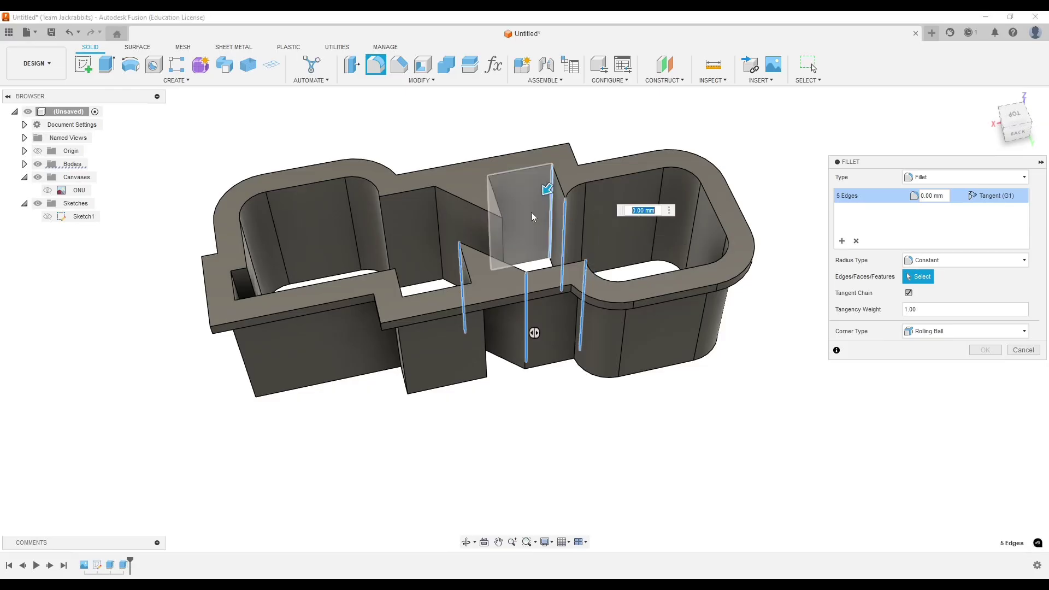
middle_click_drag(531, 212, 544, 228, "shift")
left_click(530, 228)
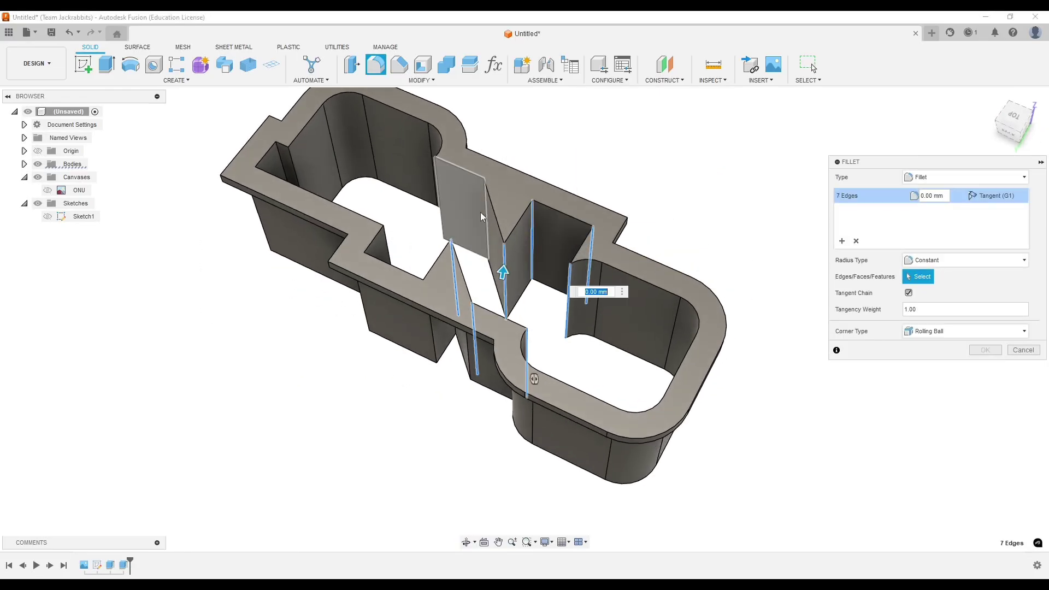
Step: Add further sharp vertical corner edges on the inner and outer faces of the N and U walls to the fillet
left_click(480, 212)
middle_click_drag(480, 212, 607, 132, "shift")
left_click(549, 180)
left_click(497, 202)
middle_click_drag(497, 203, 382, 391, "shift")
left_click(342, 356)
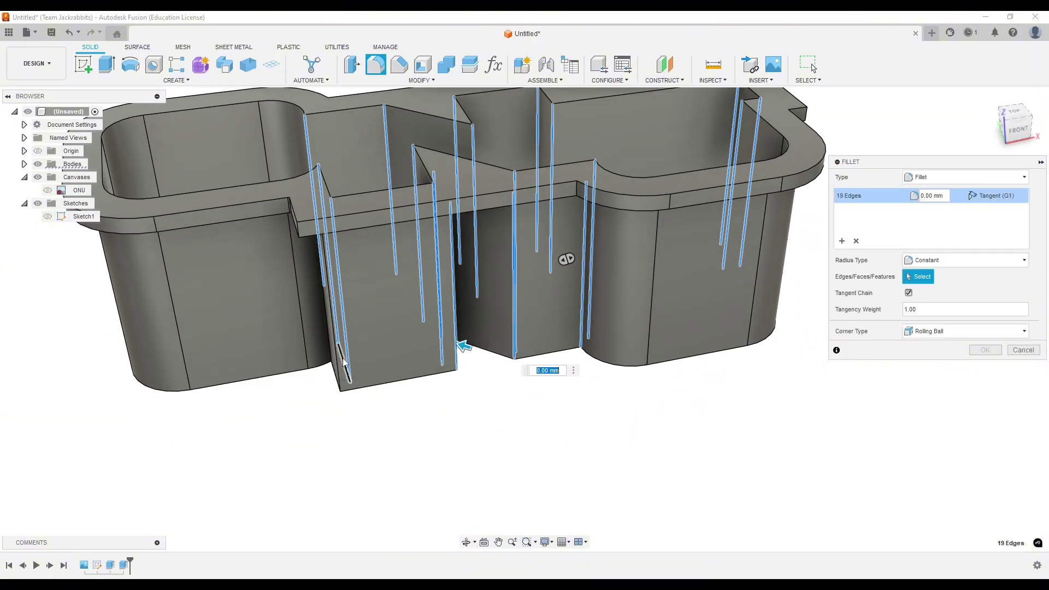
middle_click_drag(342, 356, 467, 414, "shift")
left_click(469, 262)
middle_click_drag(470, 263, 307, 241, "shift")
left_click(306, 246)
left_click(437, 246)
middle_click_drag(437, 246, 656, 328, "shift")
Step: Set the fillet radius to 0.5 mm and check the corners for missed edges
type("1")
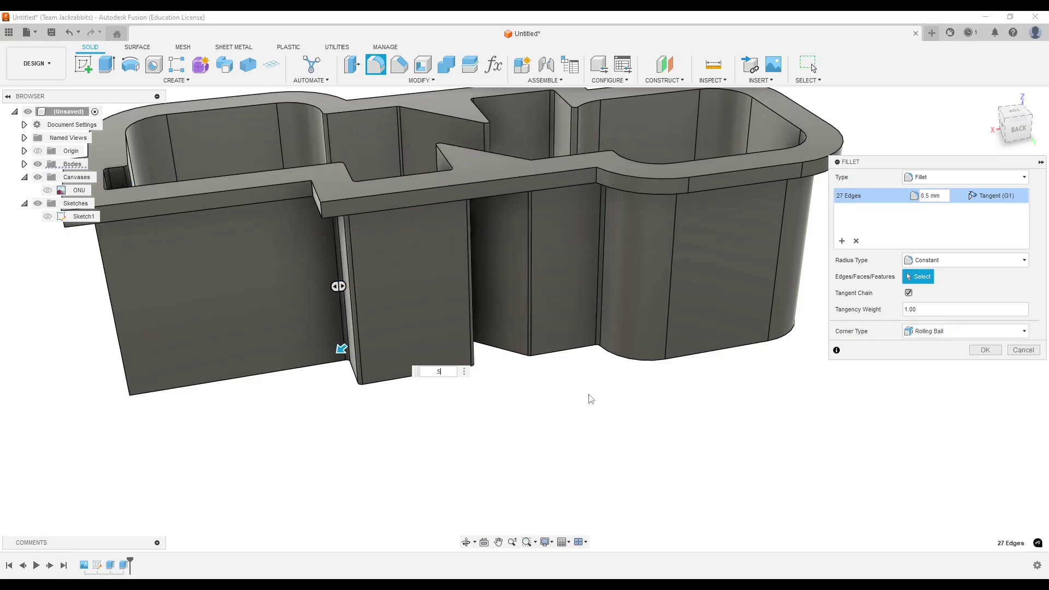
middle_click_drag(532, 379, 585, 342, "shift")
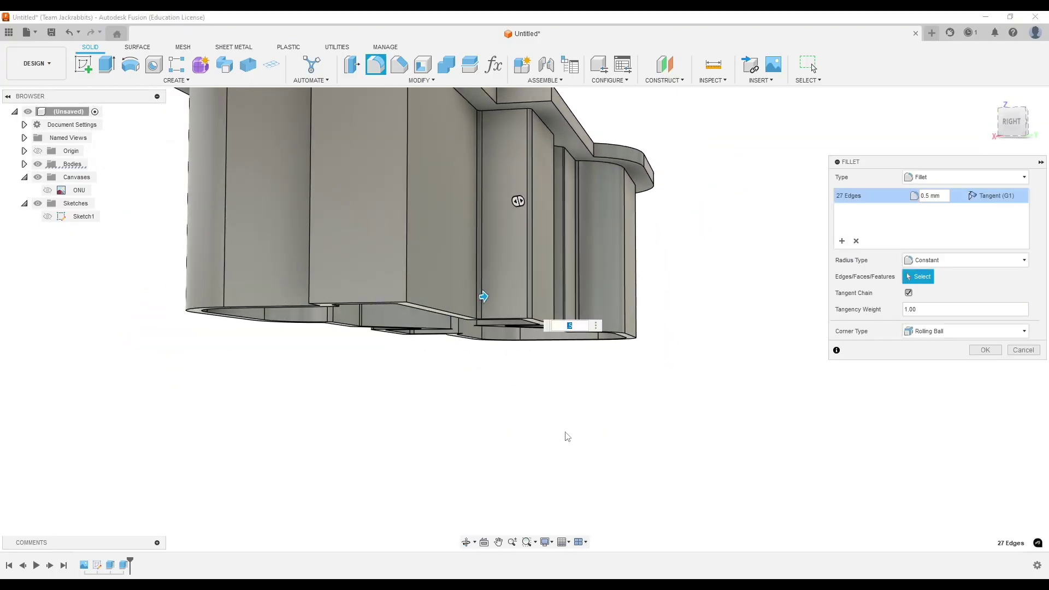
middle_click_drag(567, 436, 550, 457, "shift")
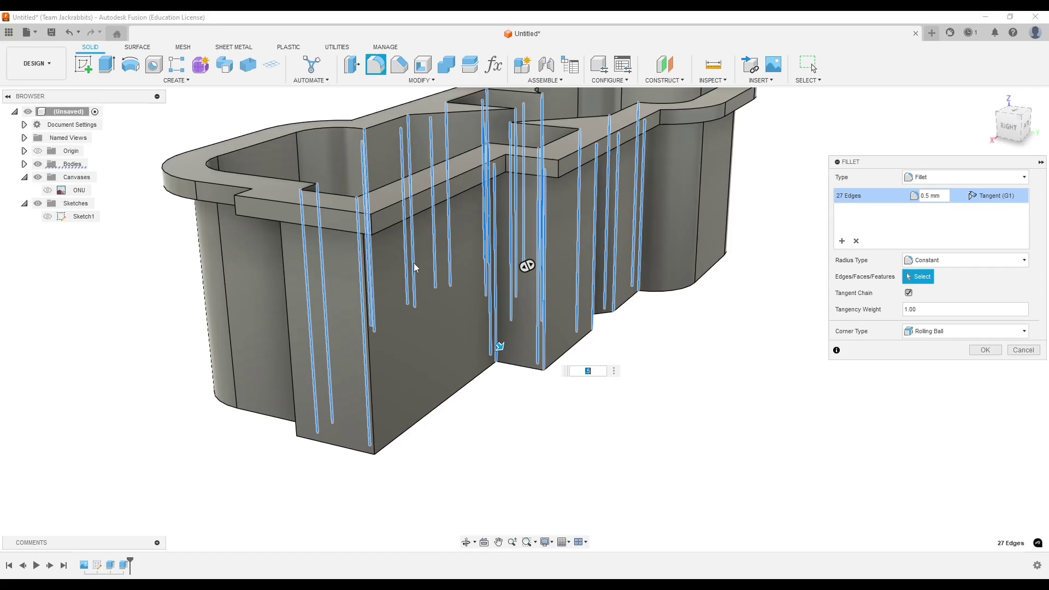
Step: Add the three missed outer vertical edges at the U's notched end and apply the 0.5 mm fillet
middle_click_drag(452, 484, 484, 470)
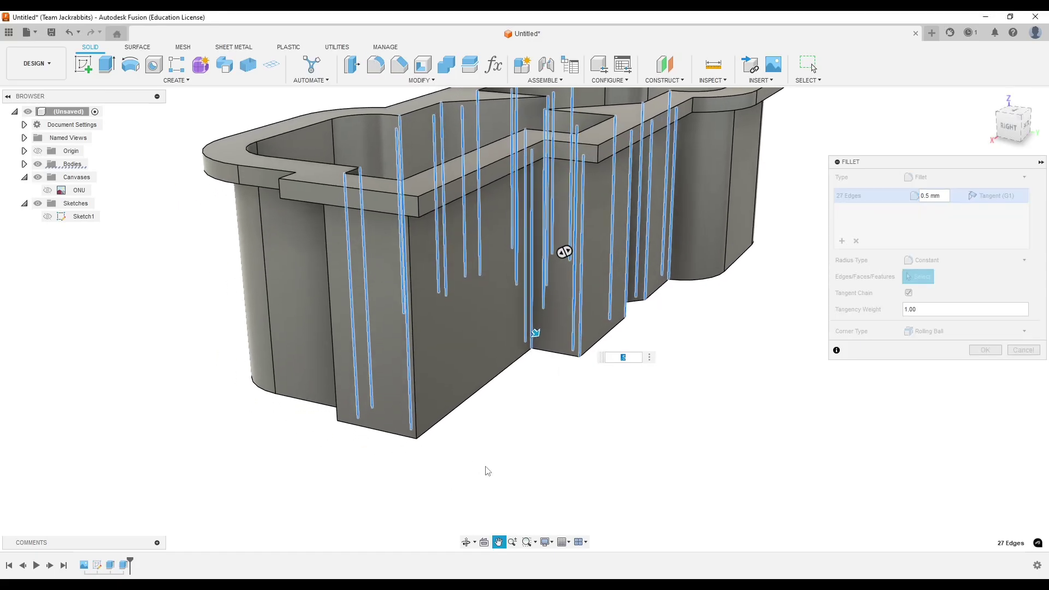
left_click(415, 430)
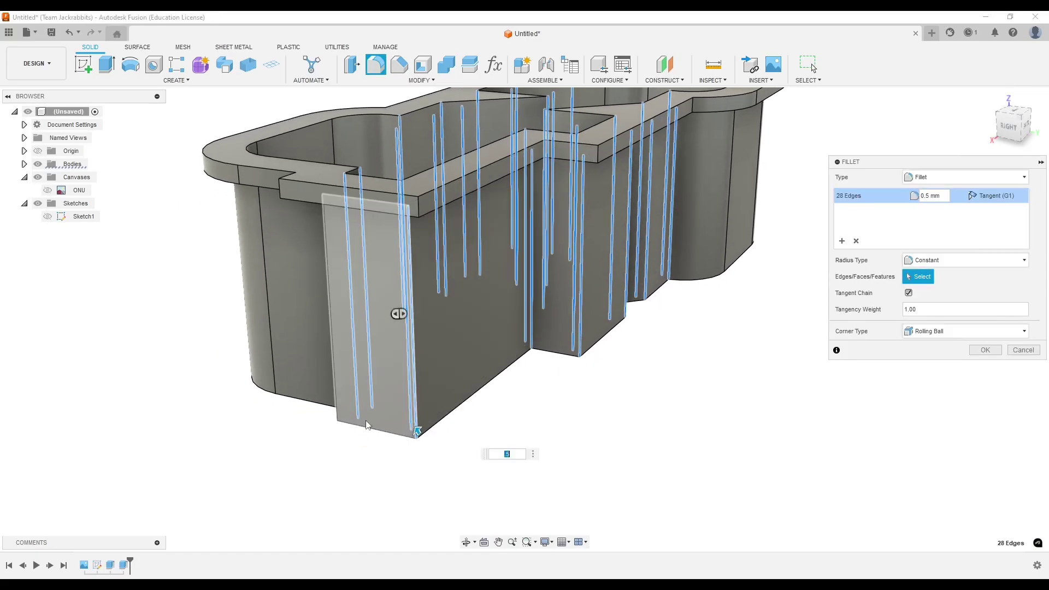
left_click(333, 399)
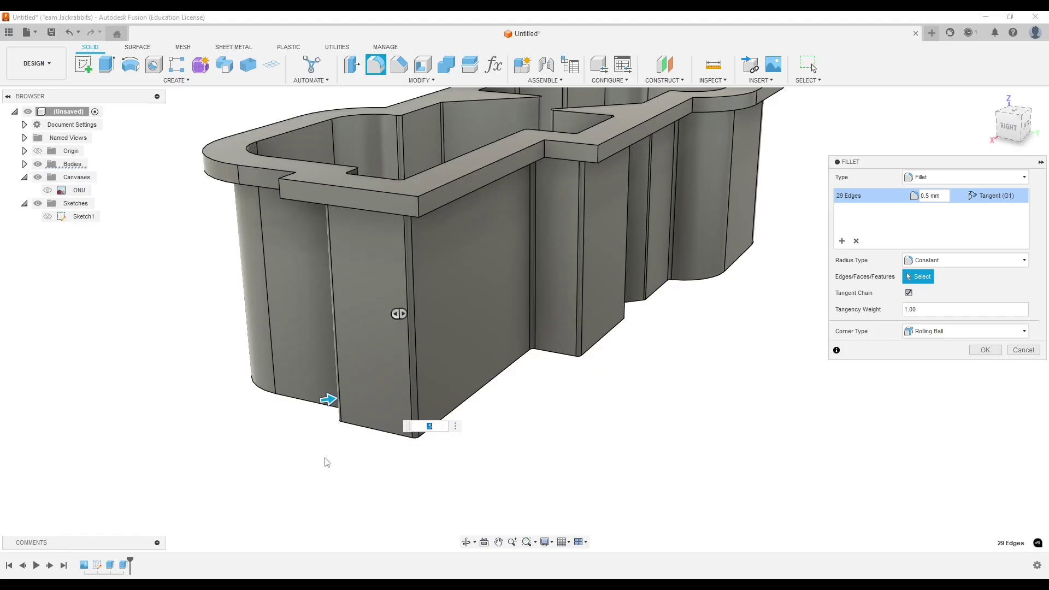
middle_click_drag(324, 455, 380, 443, "shift")
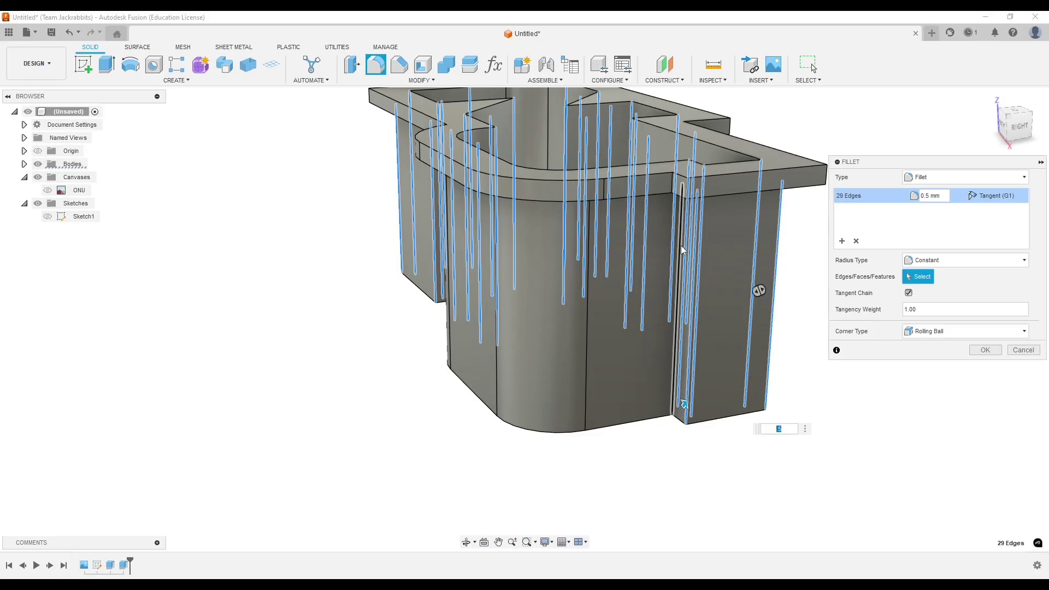
left_click(673, 362)
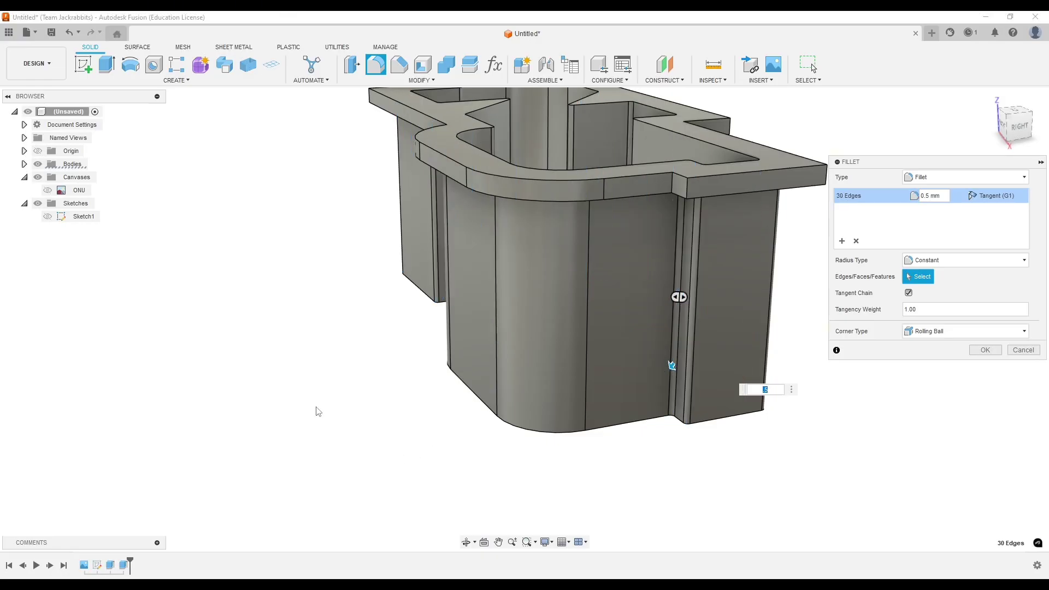
middle_click_drag(316, 410, 385, 304, "shift")
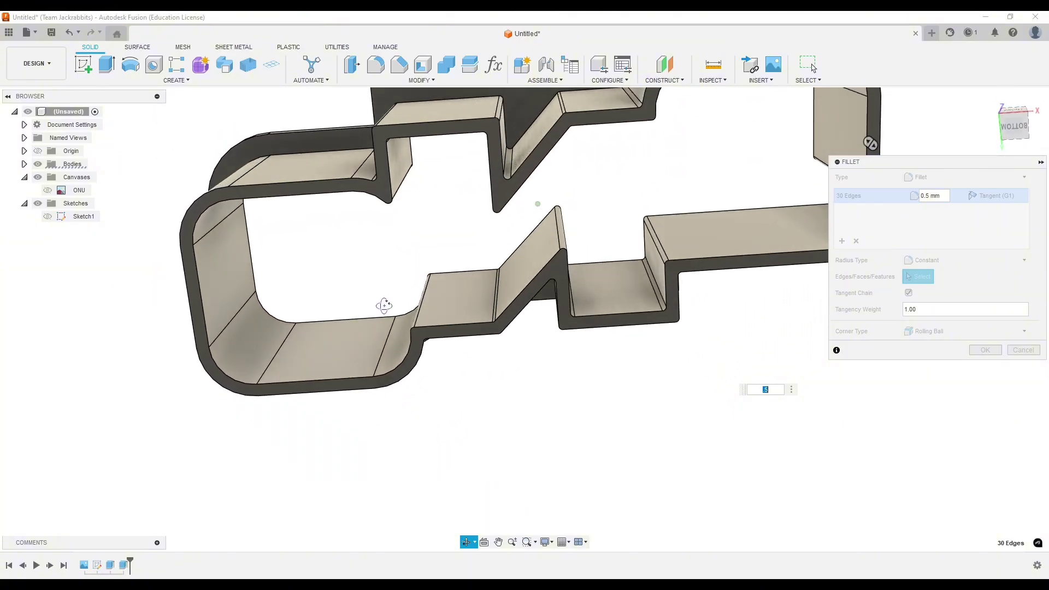
left_click(984, 350)
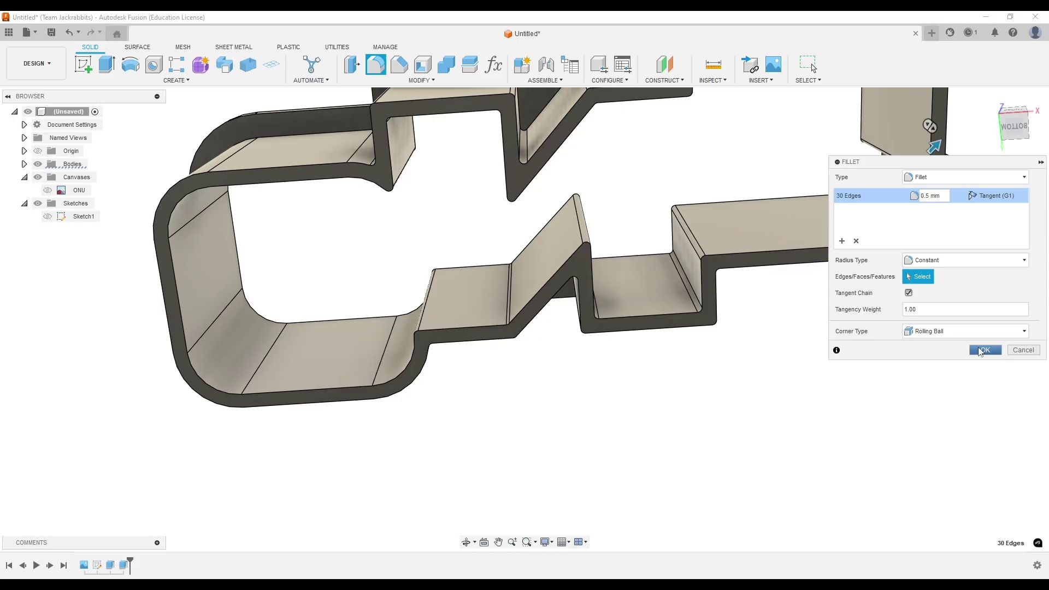
scroll(451, 414, "down", 2)
middle_click_drag(402, 412, 472, 312, "shift")
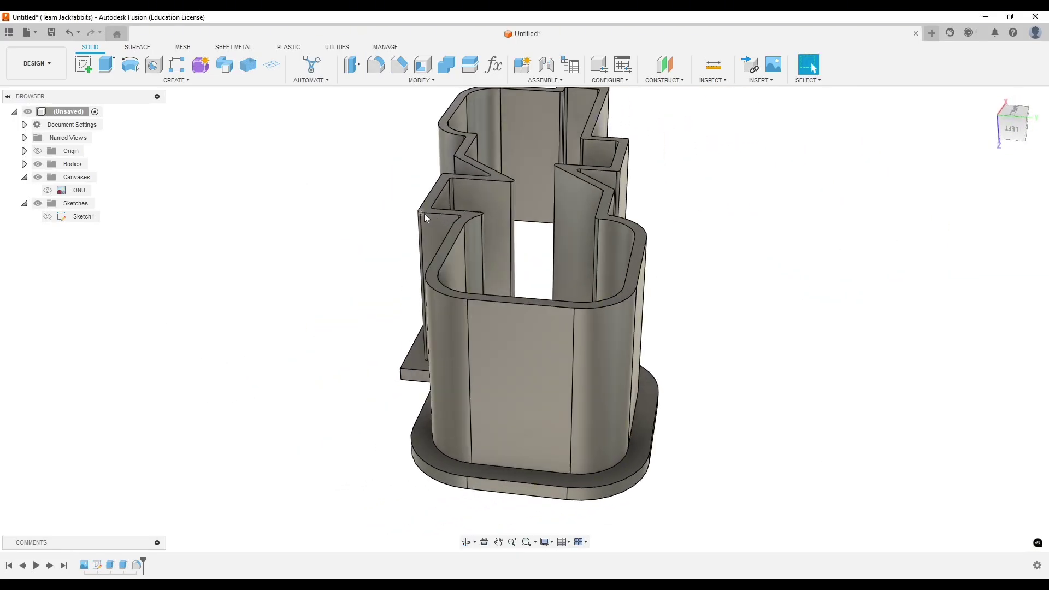
Step: Start a two-distance chamfer on the outer edge loop at the free end of the tall wall
middle_click_drag(377, 208, 389, 216, "shift")
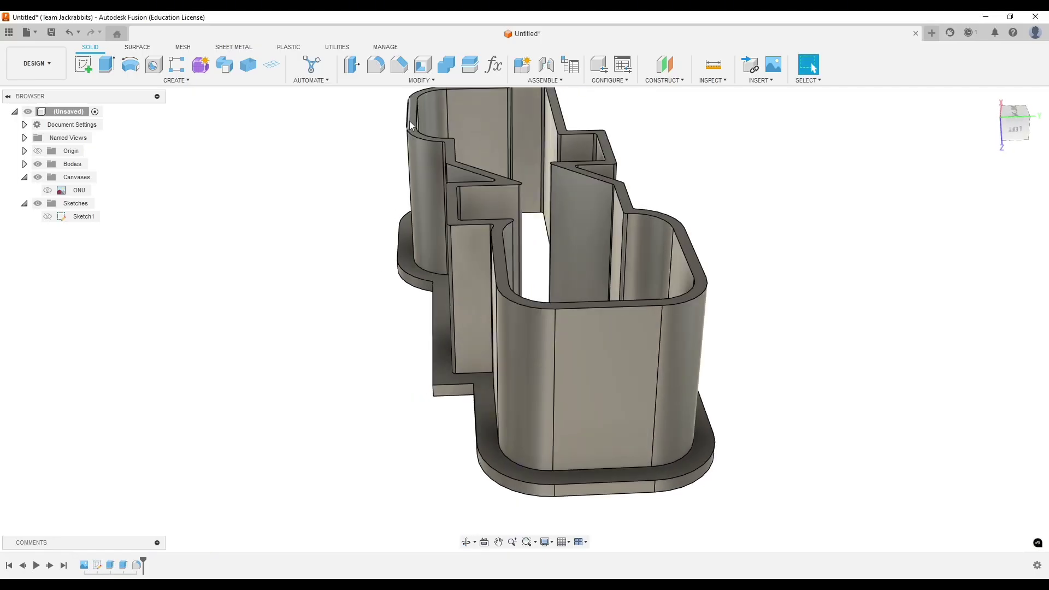
middle_click_drag(407, 212, 343, 329, "shift")
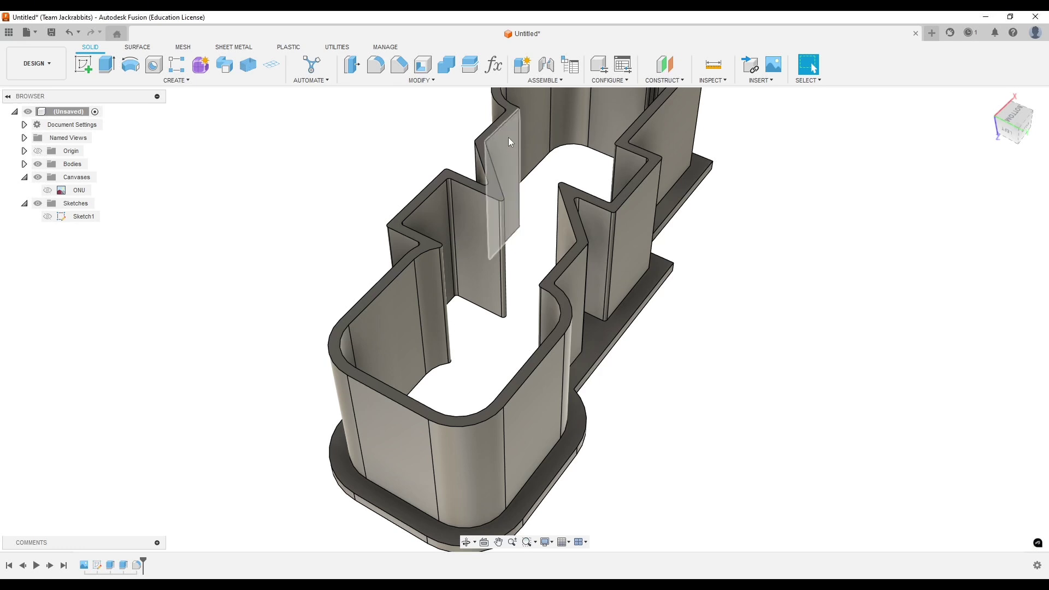
middle_click_drag(391, 192, 365, 227, "shift")
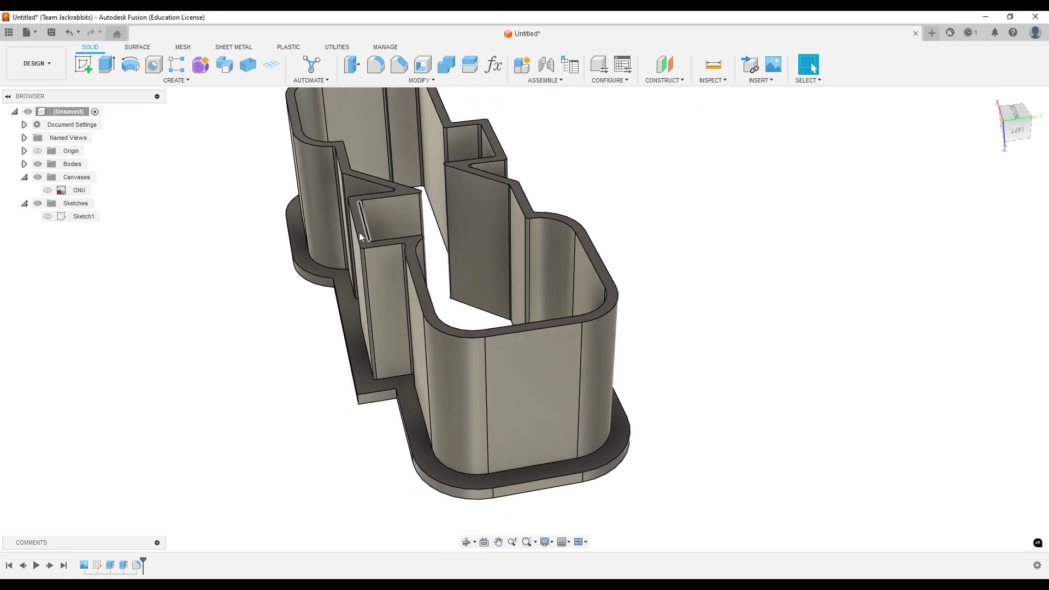
middle_click_drag(300, 258, 354, 109, "shift")
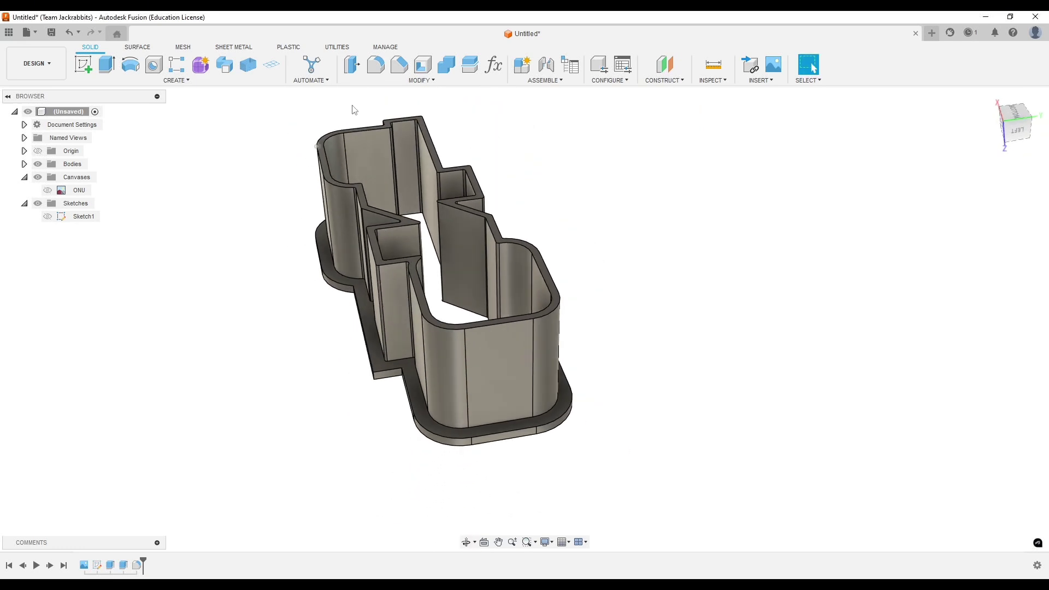
left_click(399, 66)
scroll(388, 251, "up", 3)
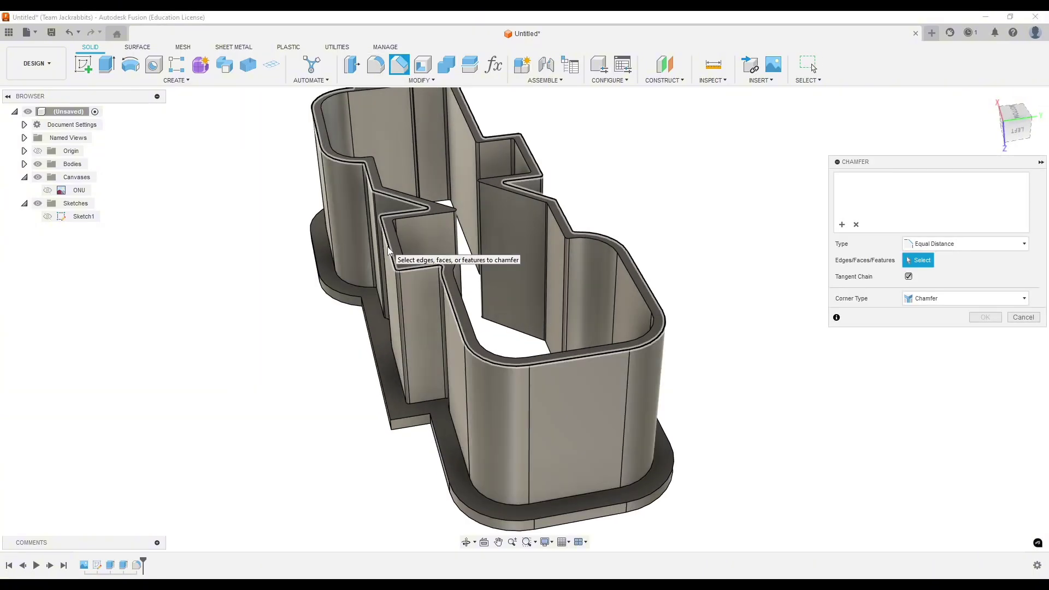
left_click(389, 250)
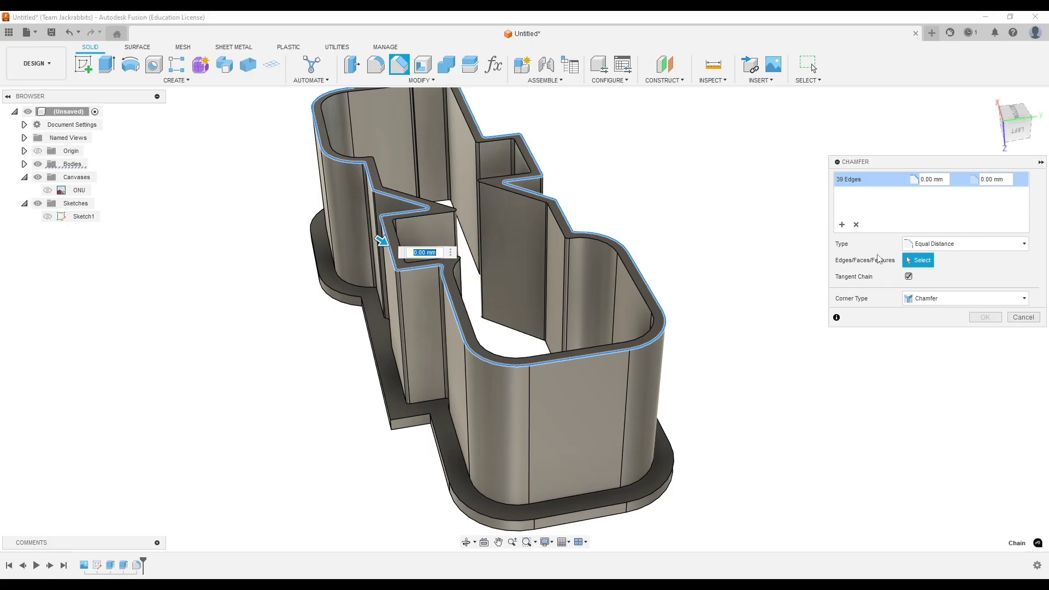
left_click(950, 244)
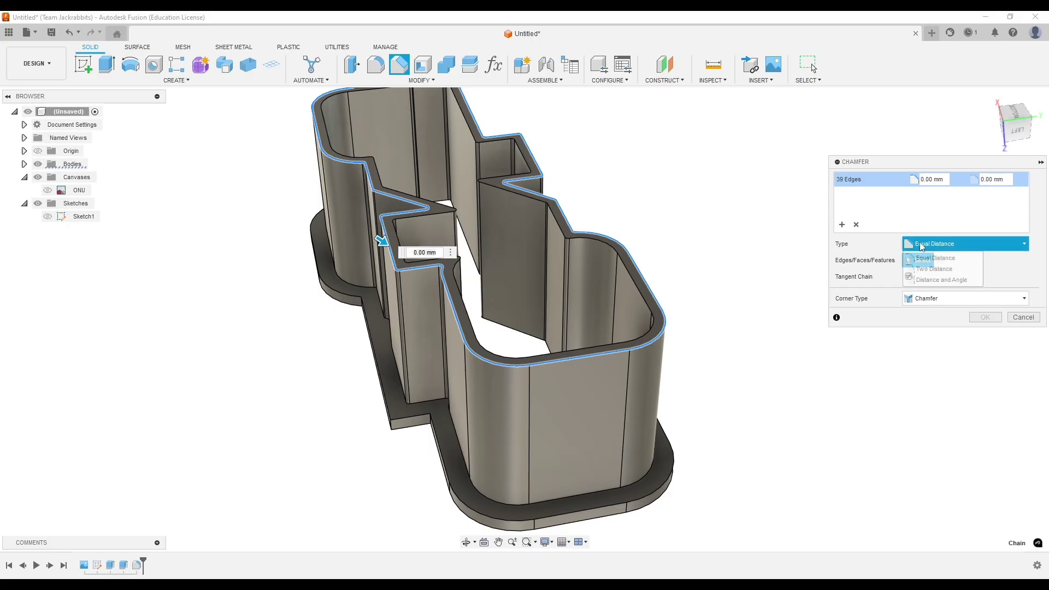
left_click(927, 270)
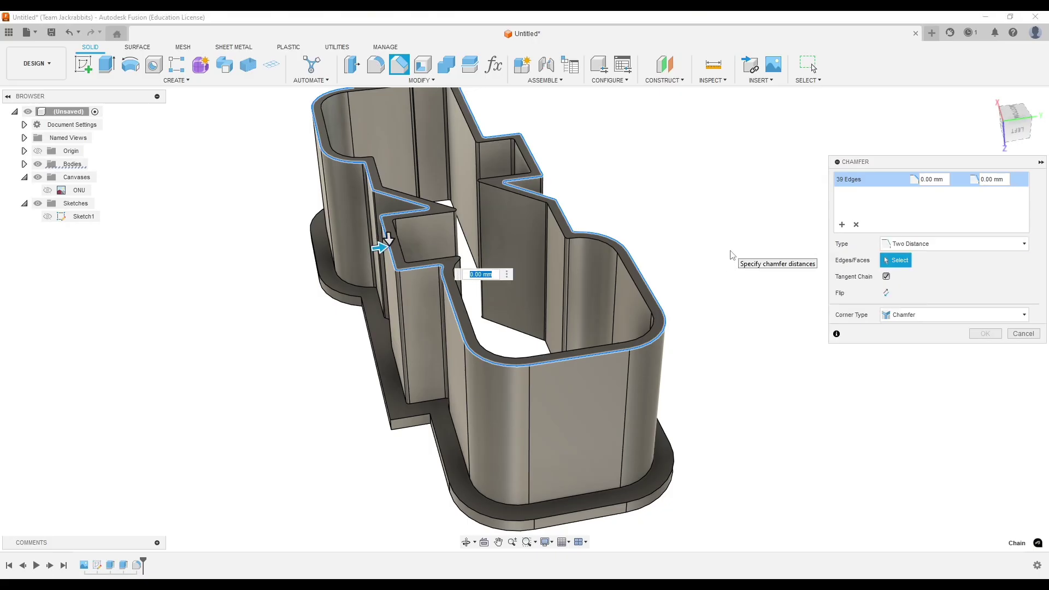
Step: Set the chamfer distances to 0.5 mm across the wall's end face and 3 mm along its outer side, and apply it
type("1")
key("Tab")
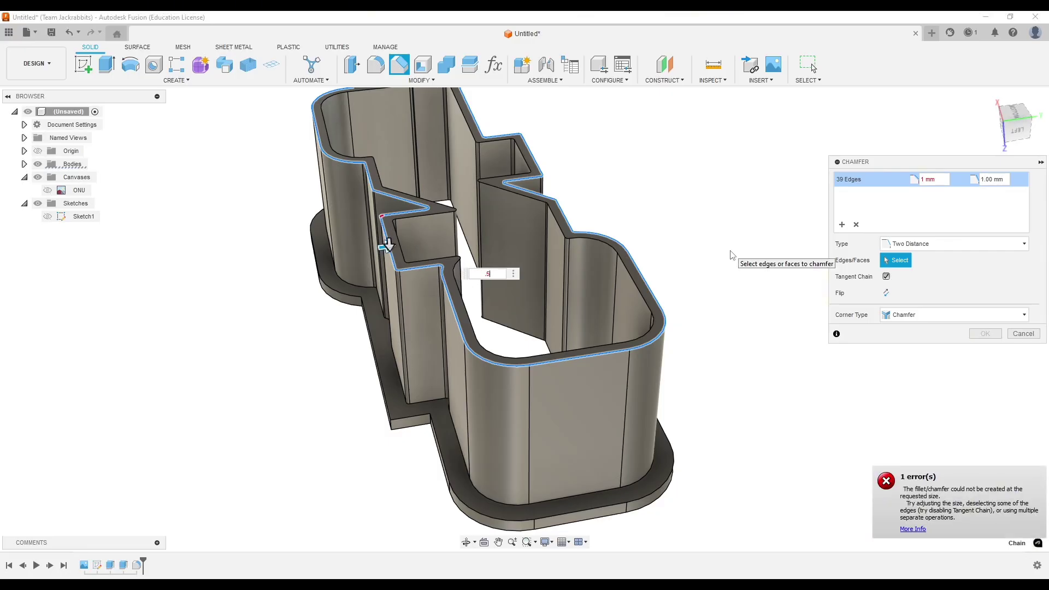
key("Tab")
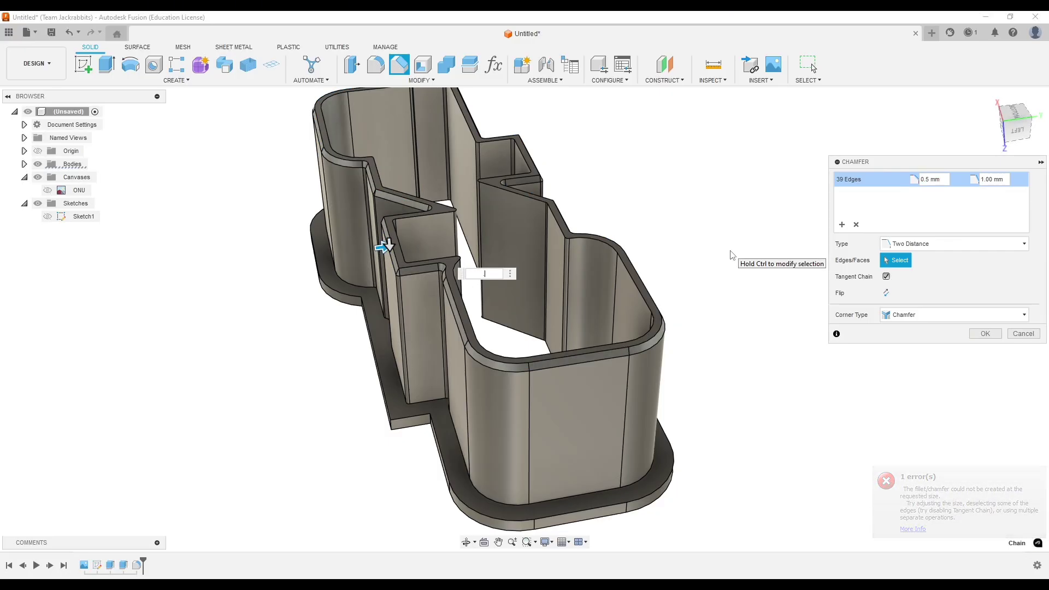
type(".6")
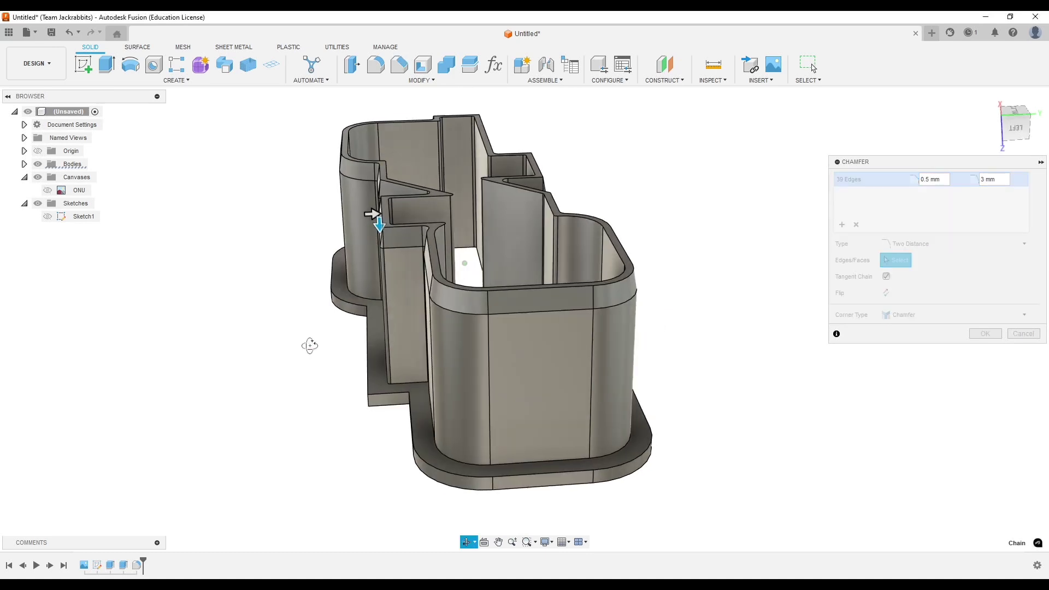
scroll(331, 254, "up", 5)
middle_click_drag(331, 254, 334, 298, "shift")
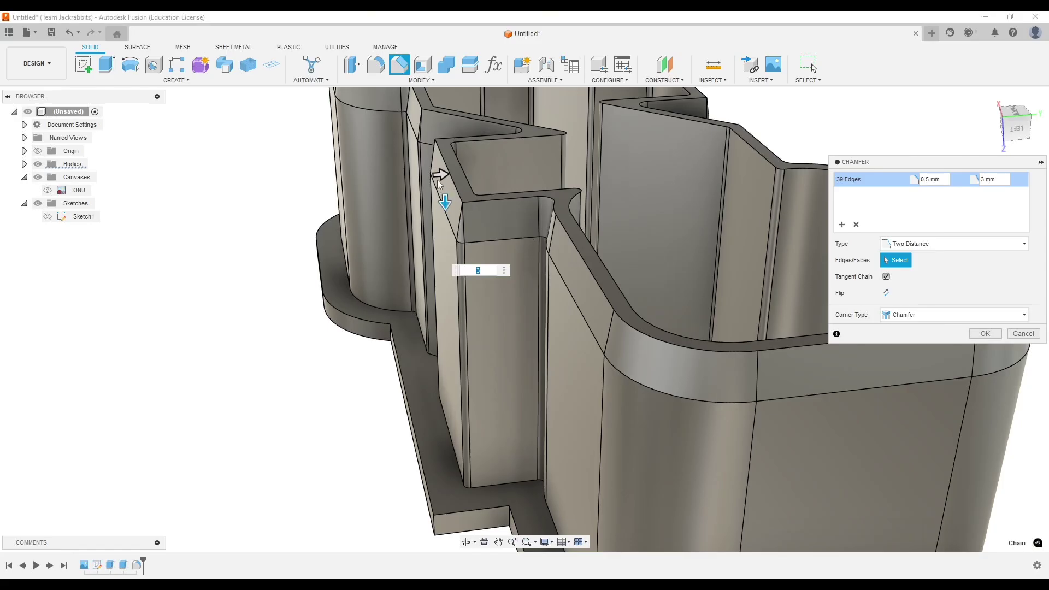
left_click(985, 334)
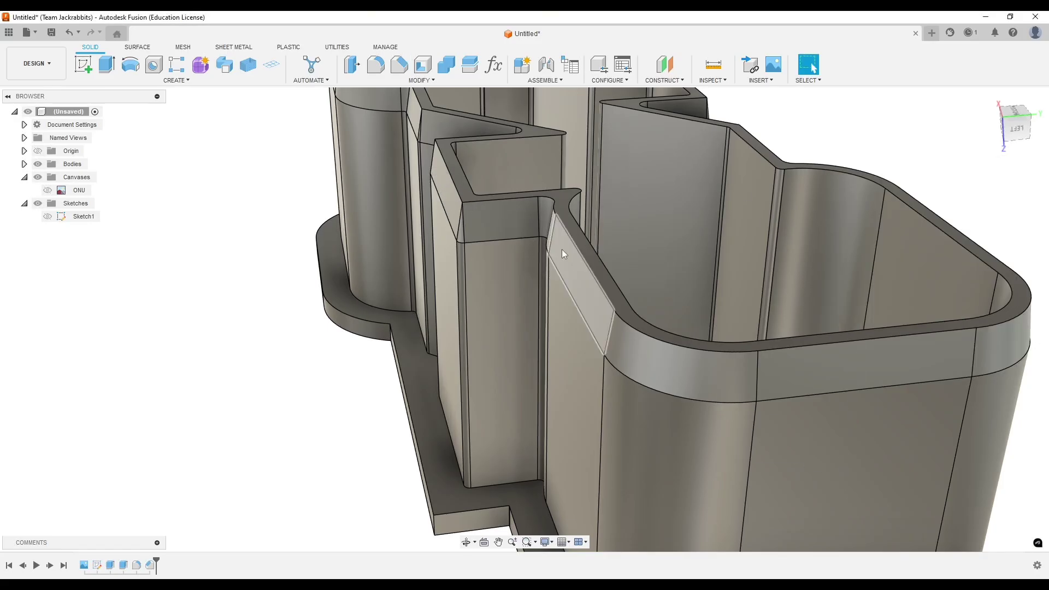
Step: Measure the remaining thickness of the chamfered wall between the inner and outer edges of its end face
left_click(450, 174)
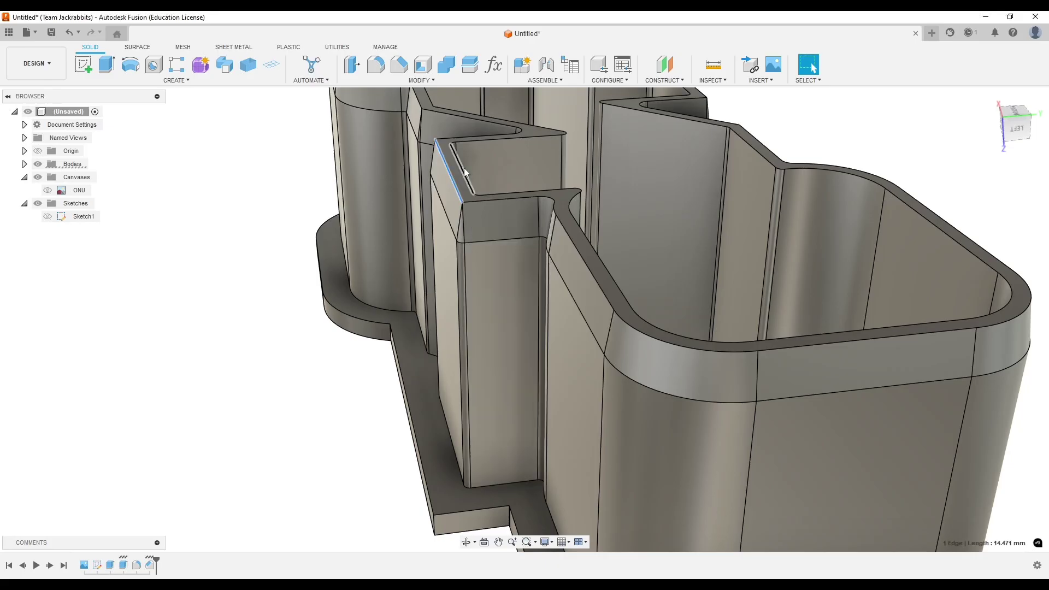
left_click(463, 172, "ctrl")
scroll(463, 172, "down", 3)
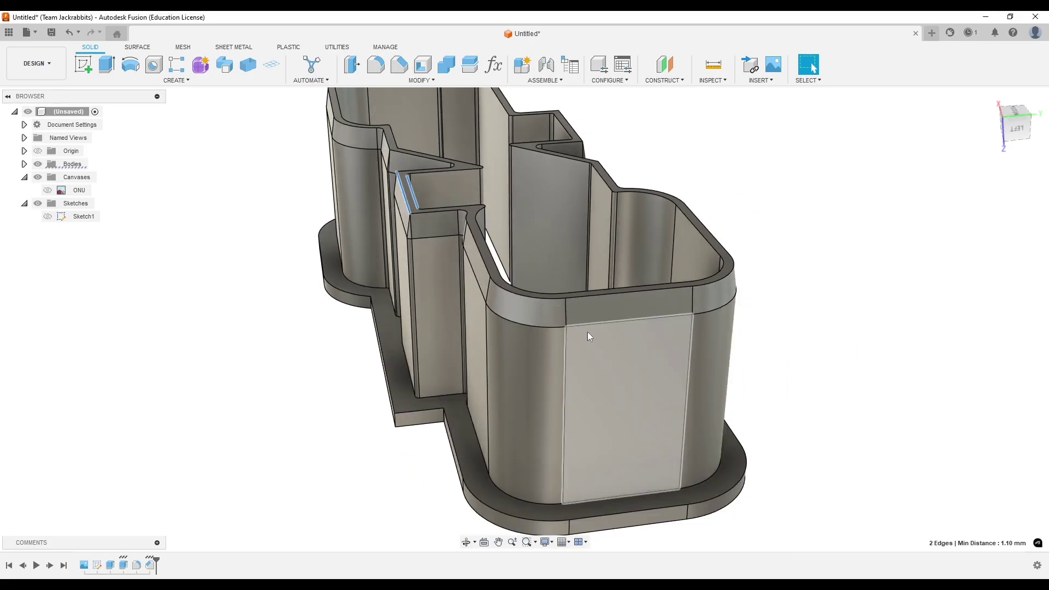
left_click(312, 398)
Step: Chamfer all edges of the rim's flat outer face with an equal distance of 0.5 mm
scroll(311, 398, "down", 3)
middle_click_drag(311, 398, 524, 262, "shift")
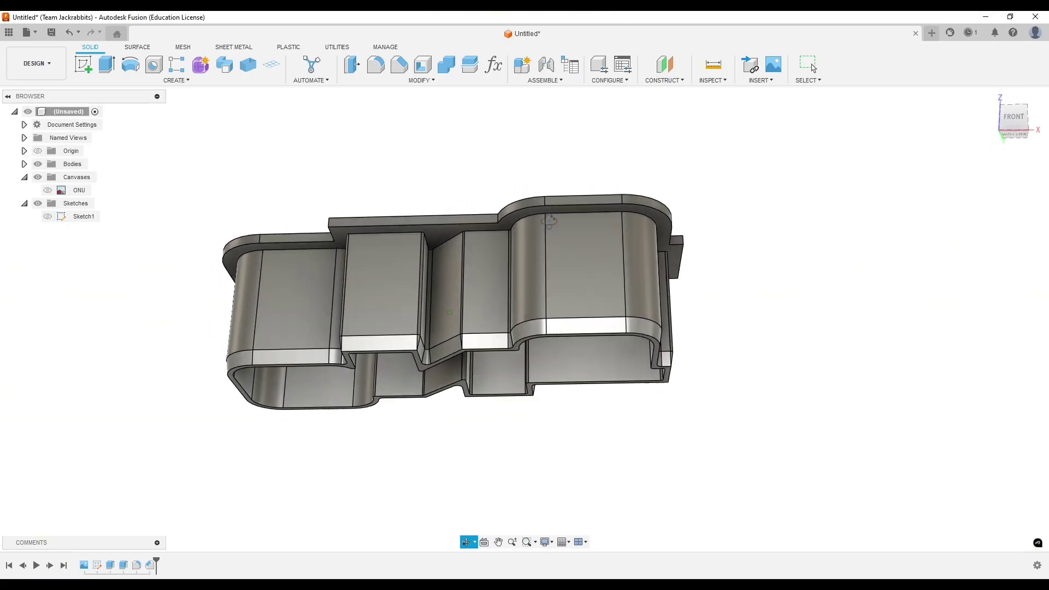
scroll(448, 118, "up", 1)
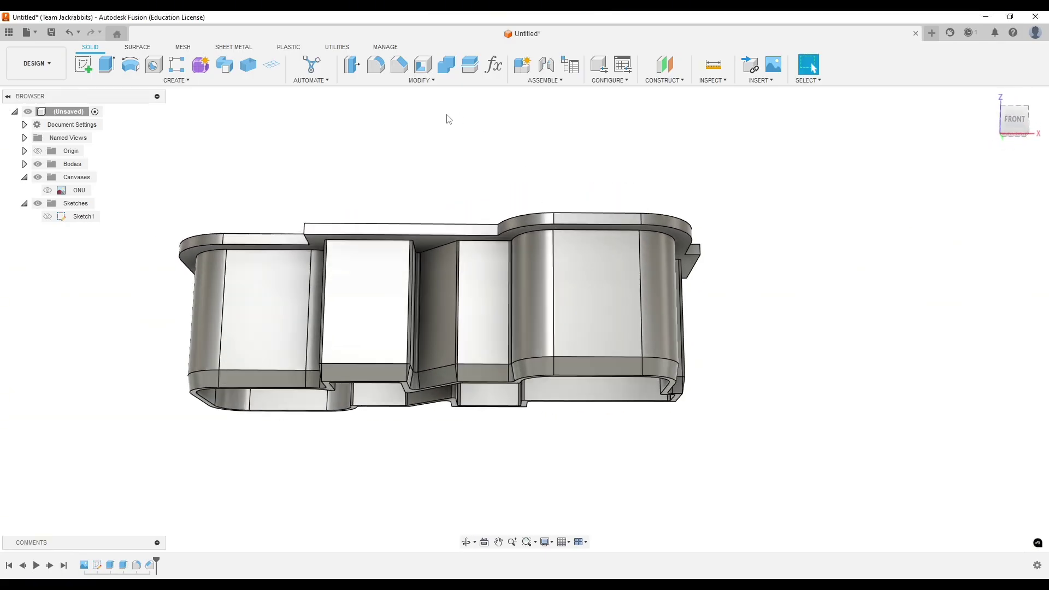
left_click(407, 70)
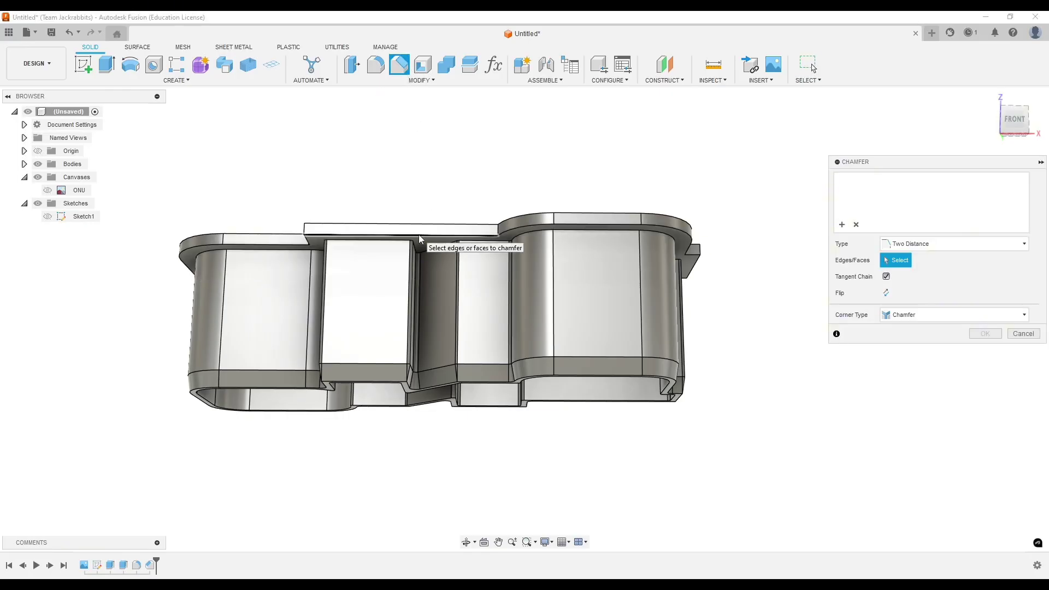
middle_click_drag(418, 234, 174, 274, "shift")
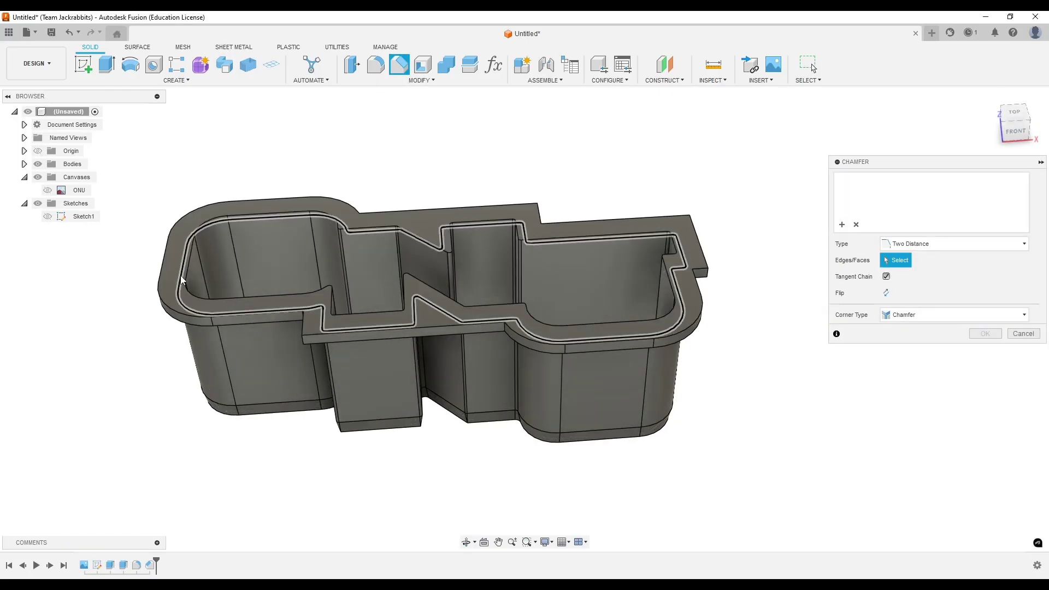
left_click(175, 277)
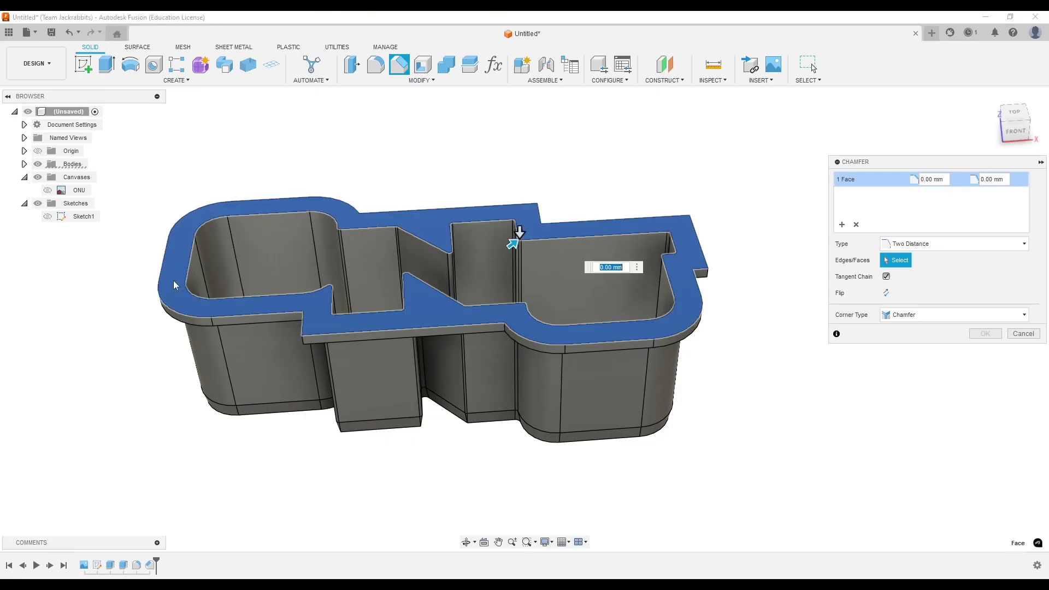
left_click(893, 253)
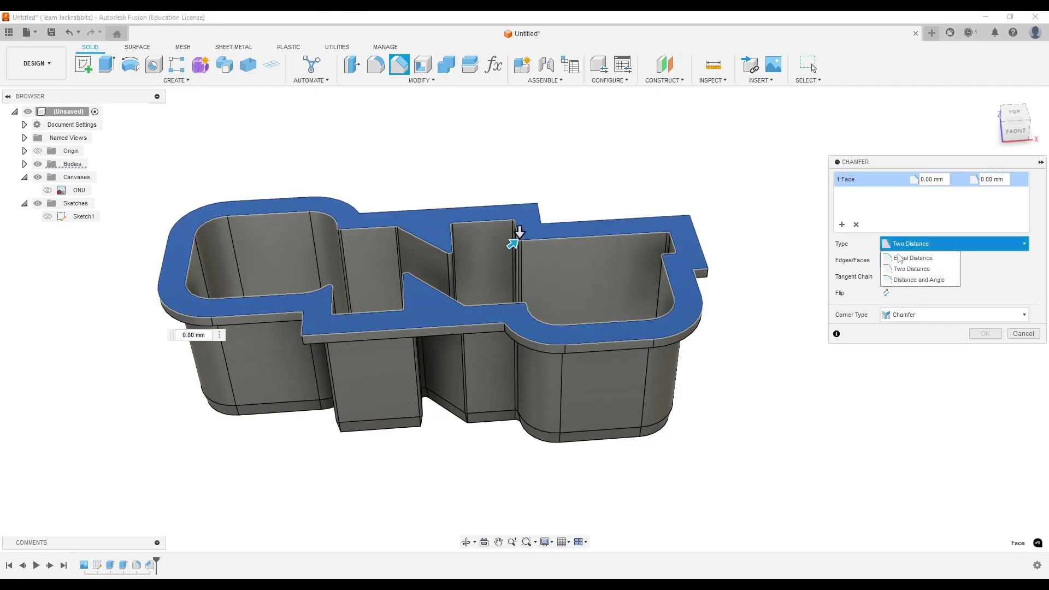
left_click(908, 256)
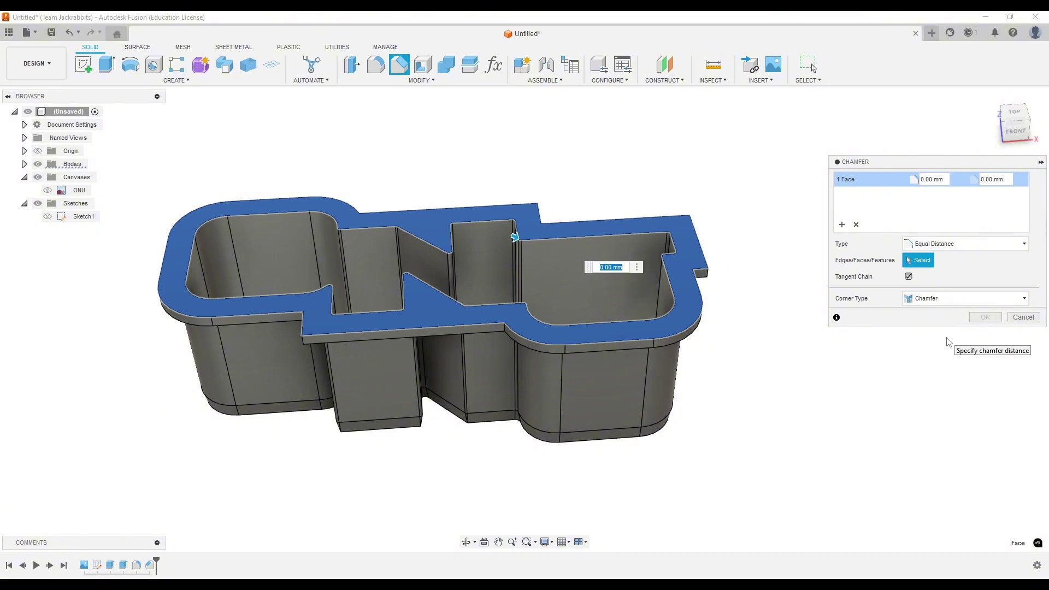
type(".5")
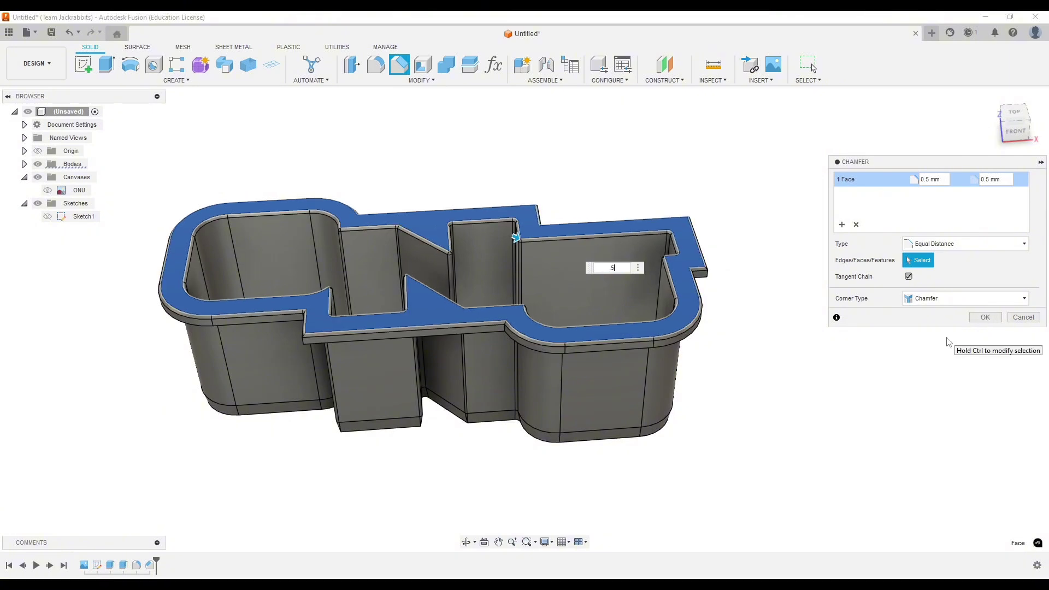
key("Return")
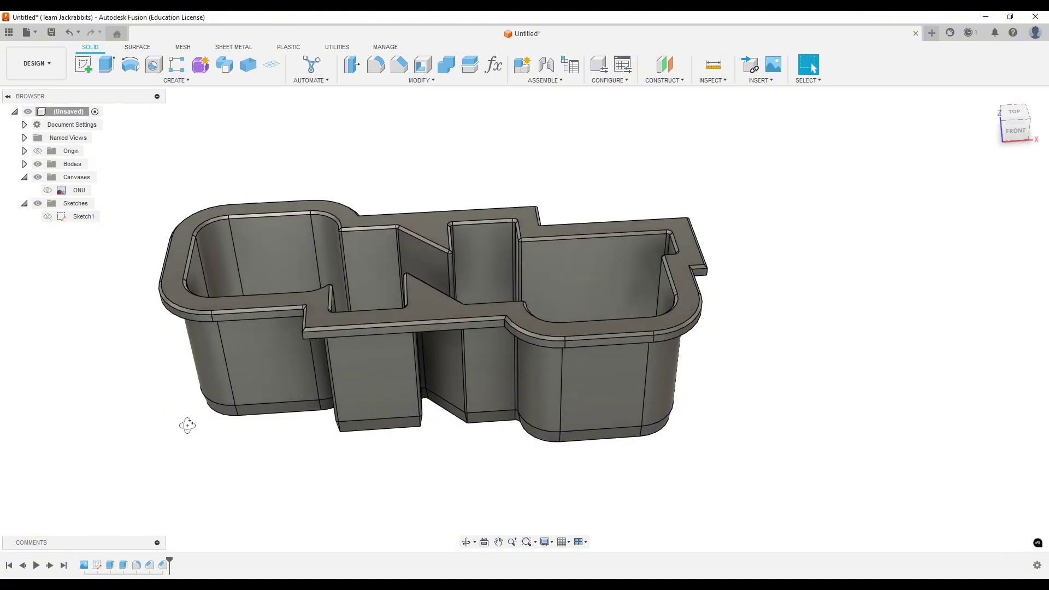
Step: Start an equal-distance chamfer on the rim's outer wall-side edges along the front of the O, N and U
middle_click_drag(188, 424, 286, 189, "shift")
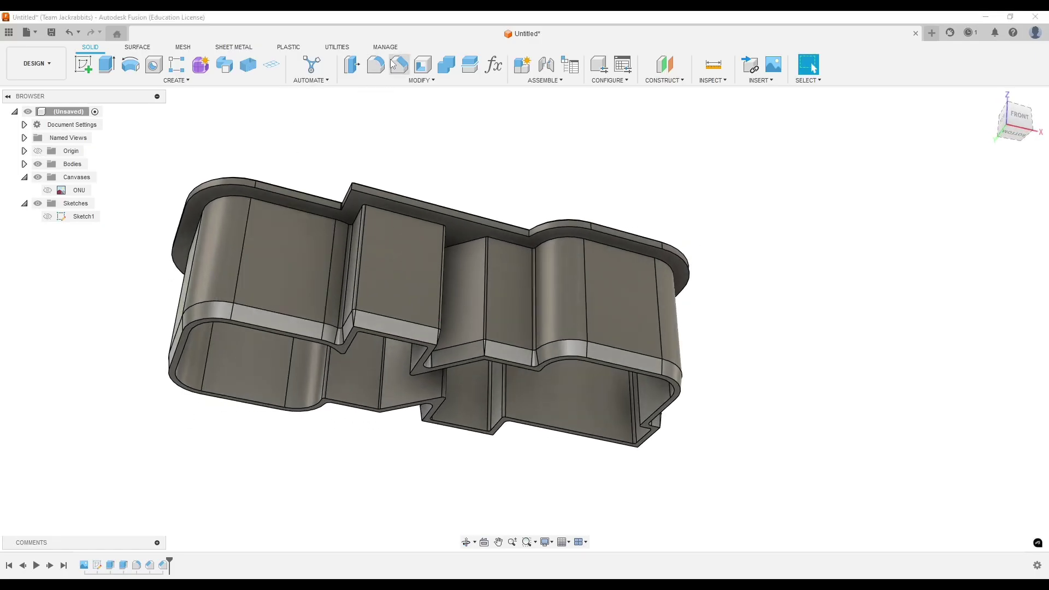
left_click(399, 64)
left_click(295, 199)
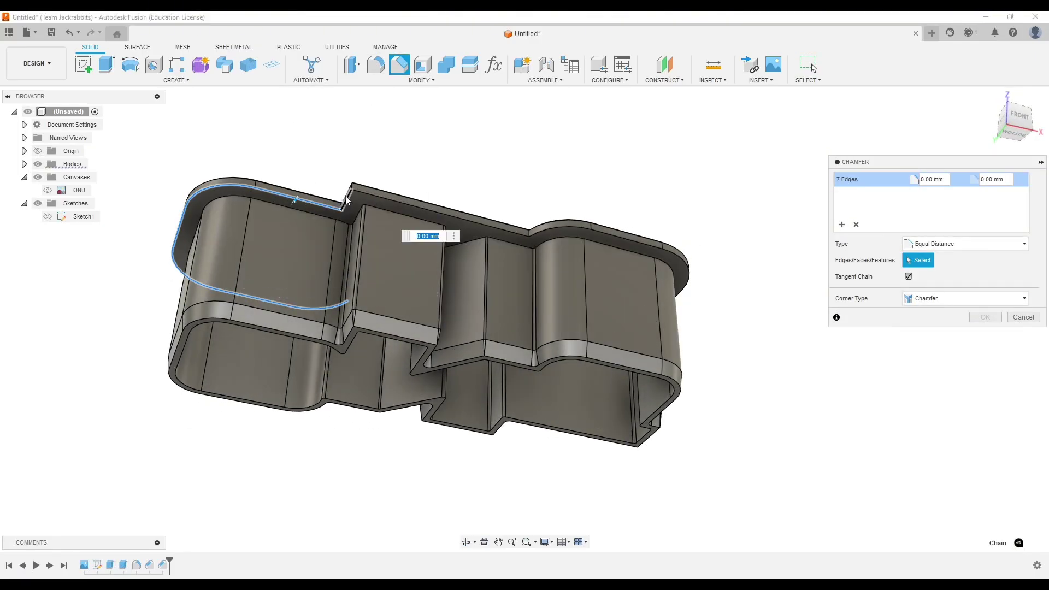
left_click(377, 195)
left_click(574, 231)
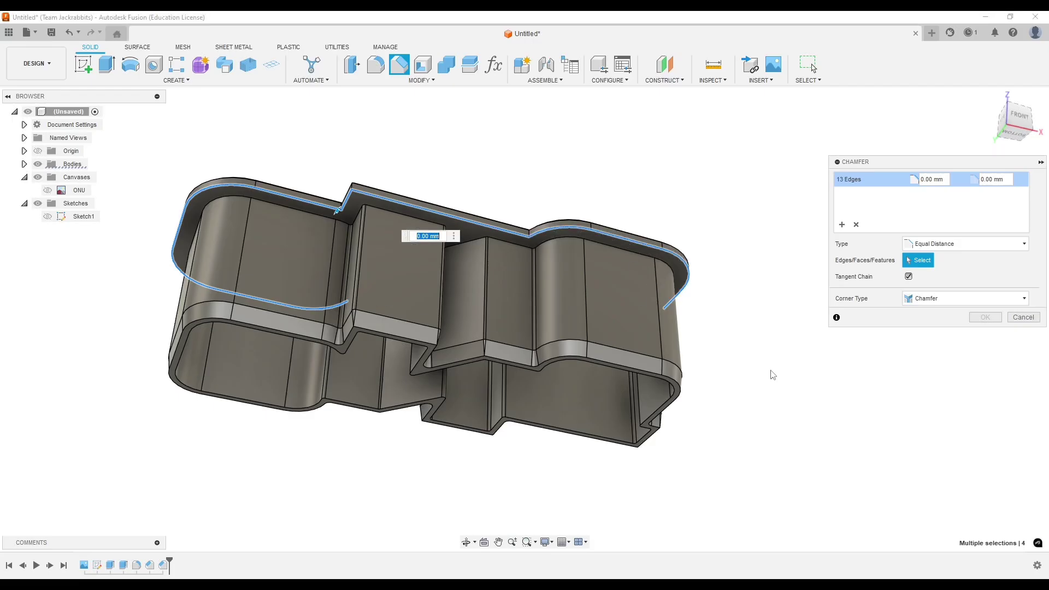
Step: Add the remaining wall-side outer rim edges around the U and the back of the N, and apply a 0.5 mm chamfer
middle_click_drag(771, 370, 696, 404, "shift")
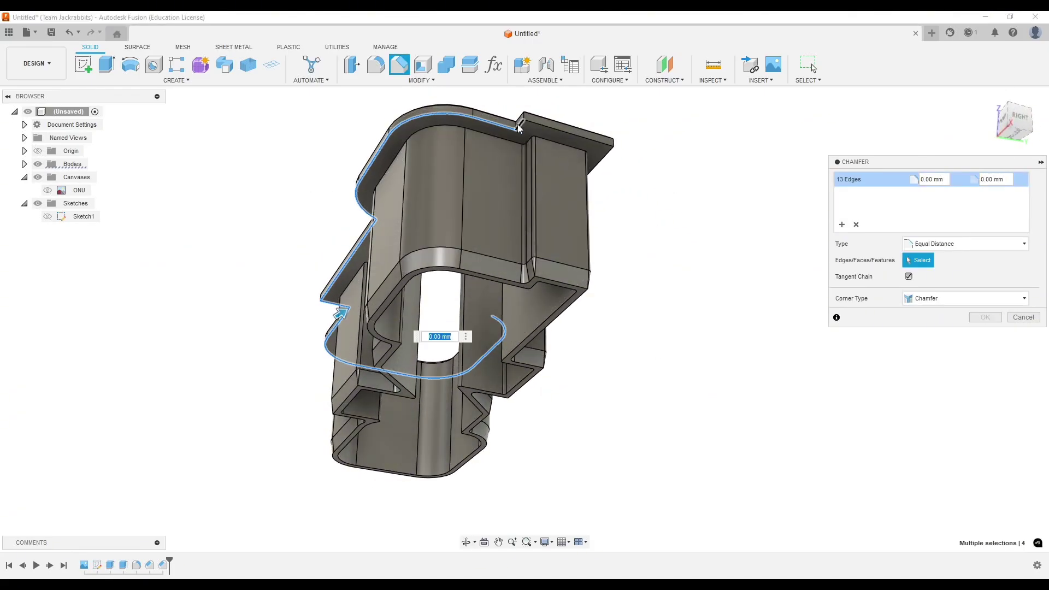
left_click(536, 127)
middle_click_drag(536, 128, 615, 276, "shift")
left_click(365, 191)
left_click(367, 192)
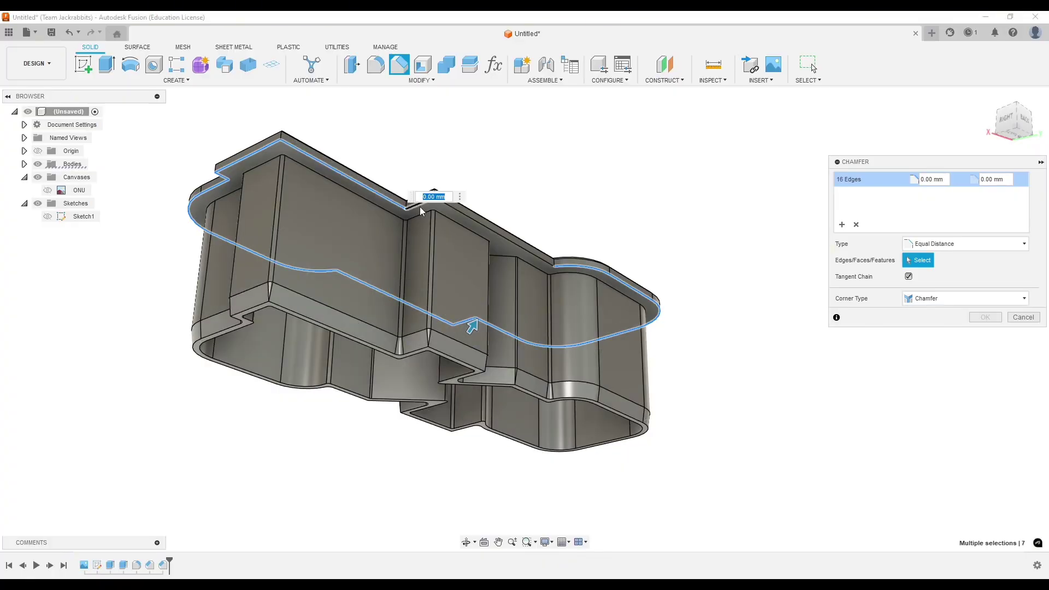
left_click(422, 201)
left_click(458, 214)
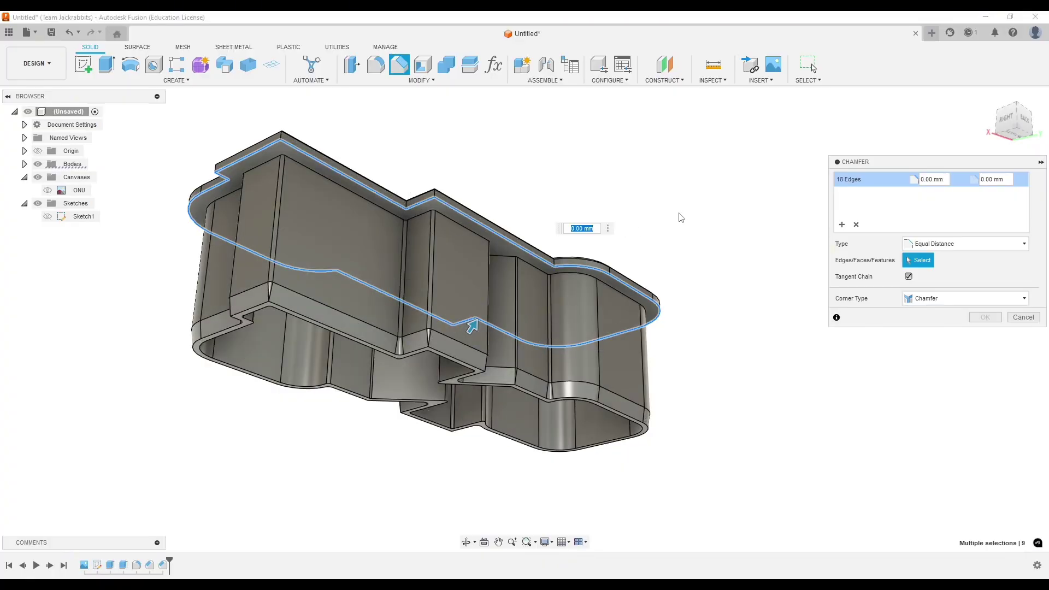
type(".5")
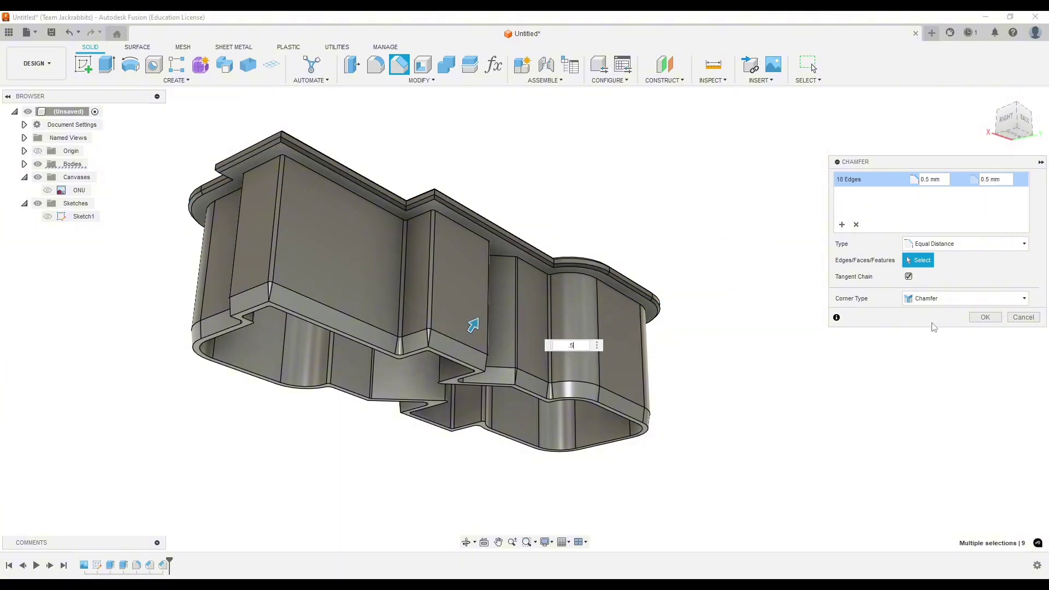
left_click(973, 320)
Step: Inspect the chamfered rim and roll the design history back to just after the fillet, before the three chamfers
middle_click_drag(741, 365, 896, 426, "shift")
scroll(338, 339, "up", 5)
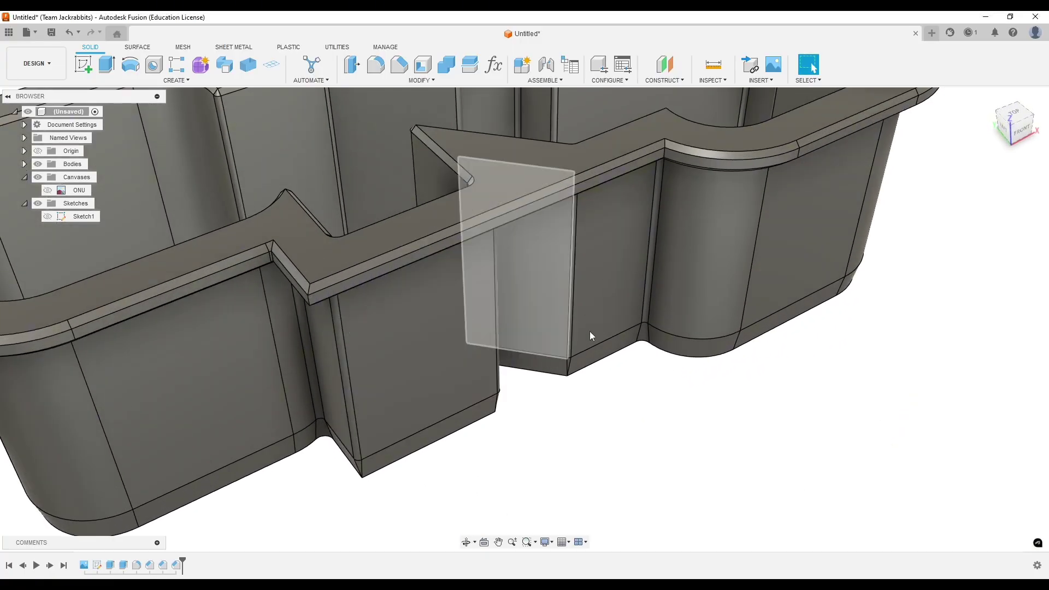
scroll(589, 331, "down", 5)
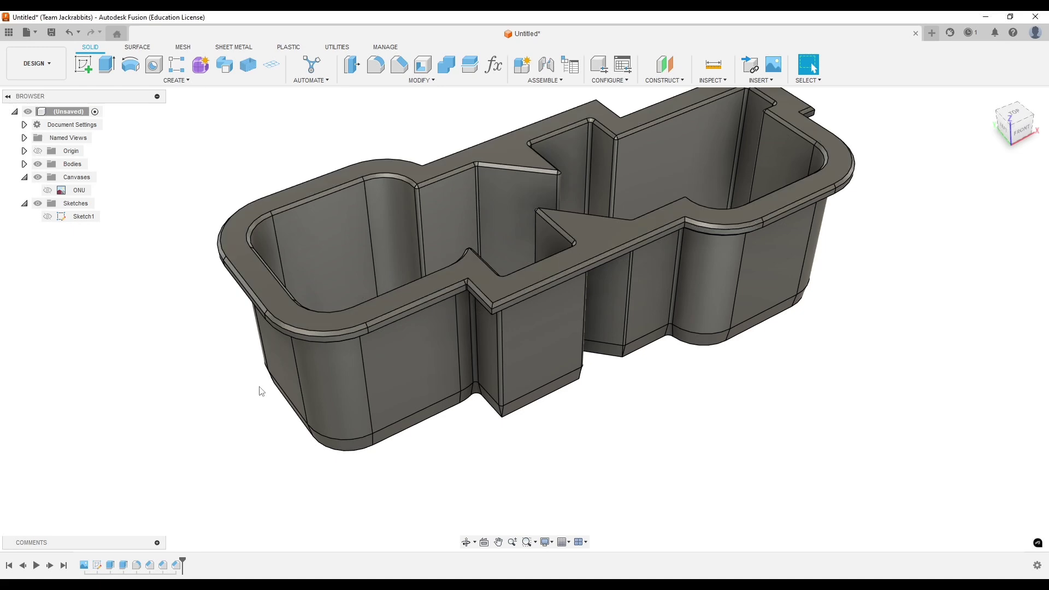
middle_click_drag(261, 391, 430, 387, "shift")
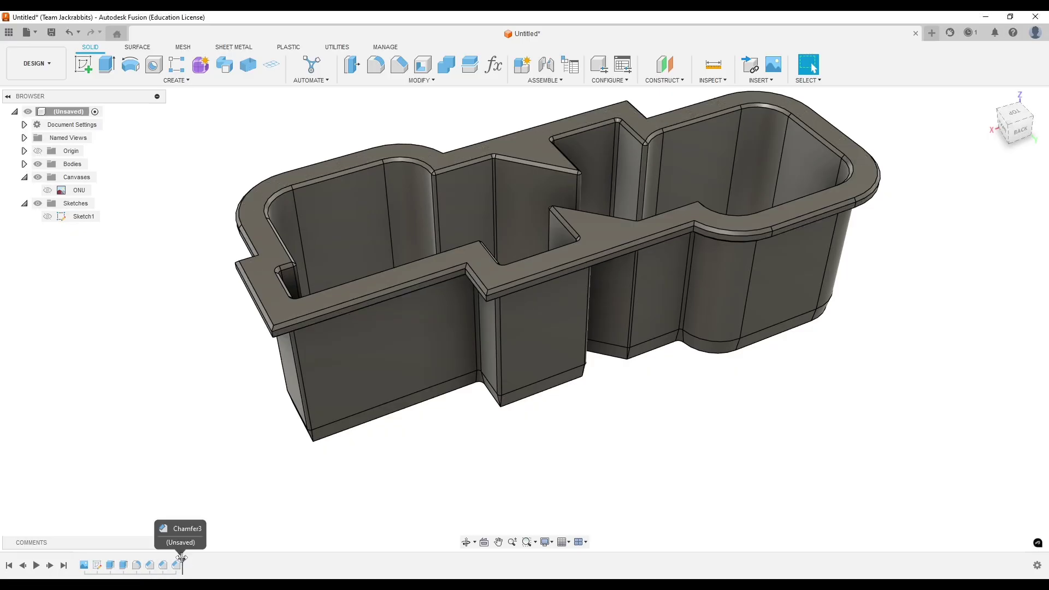
left_click_drag(174, 562, 143, 562)
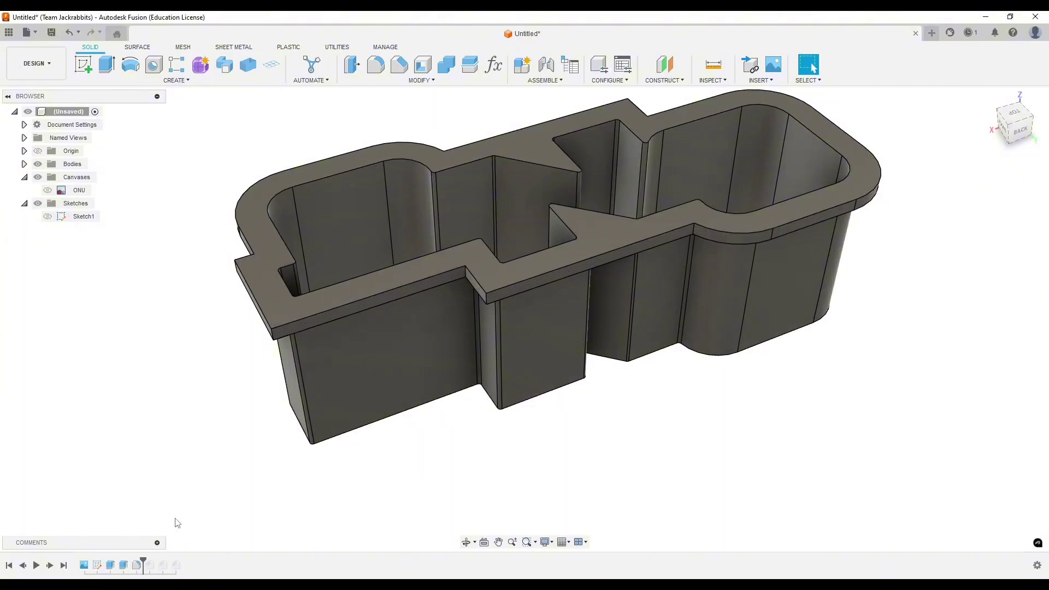
Step: Edit the existing corner fillet and add the rim's three vertical corner edges at the stepped end of the U
middle_click_drag(182, 513, 180, 496, "shift")
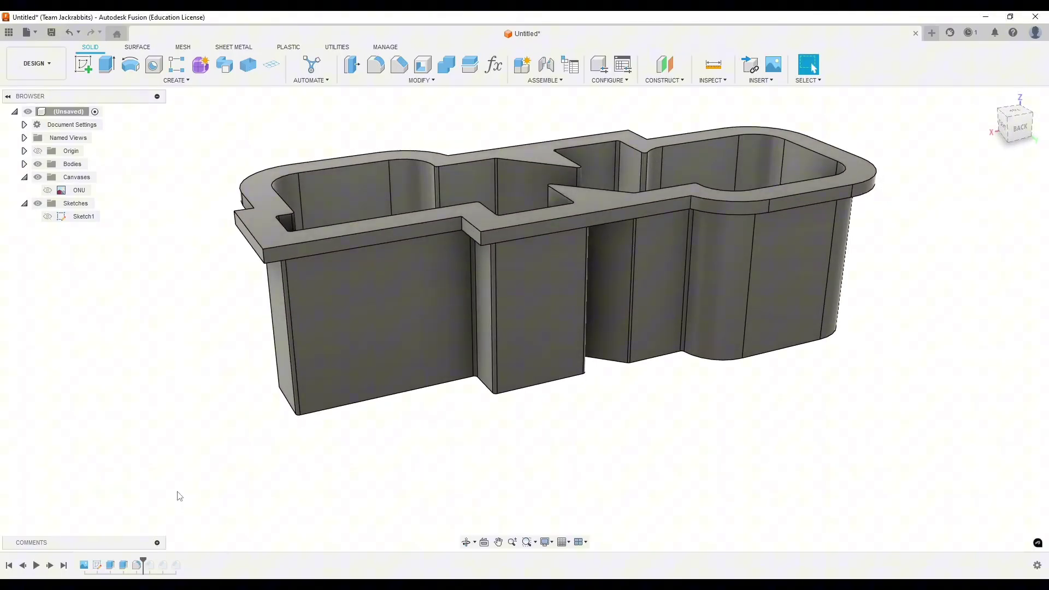
double_click(138, 567)
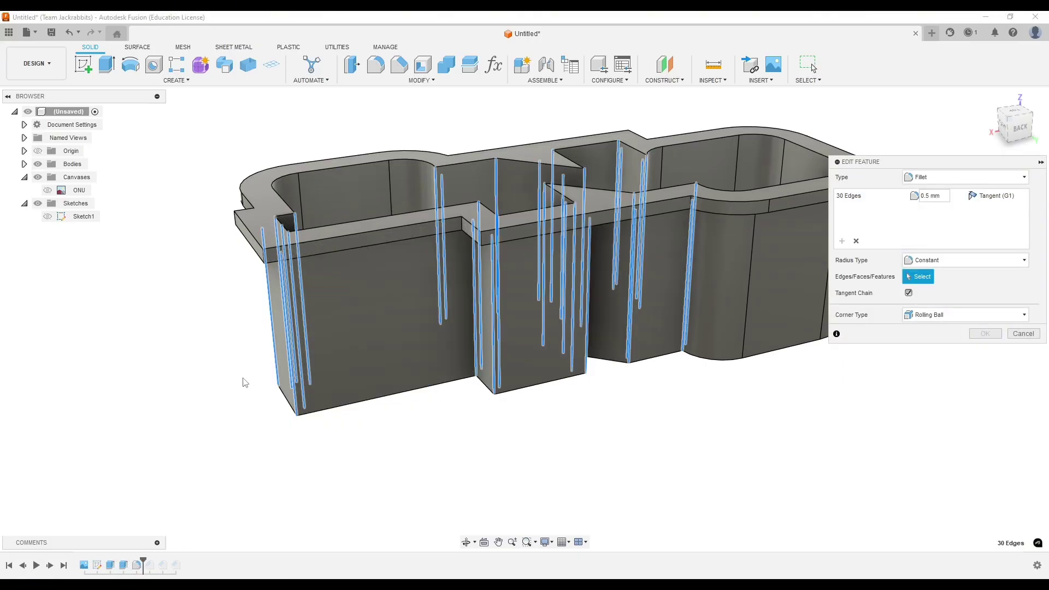
middle_click_drag(241, 379, 271, 375, "shift")
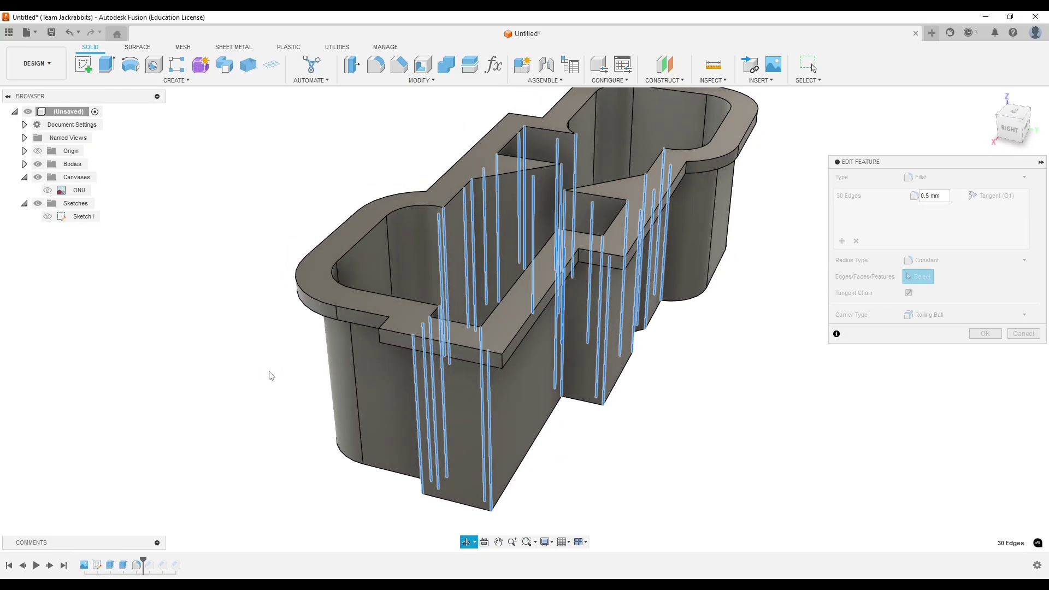
left_click(490, 358)
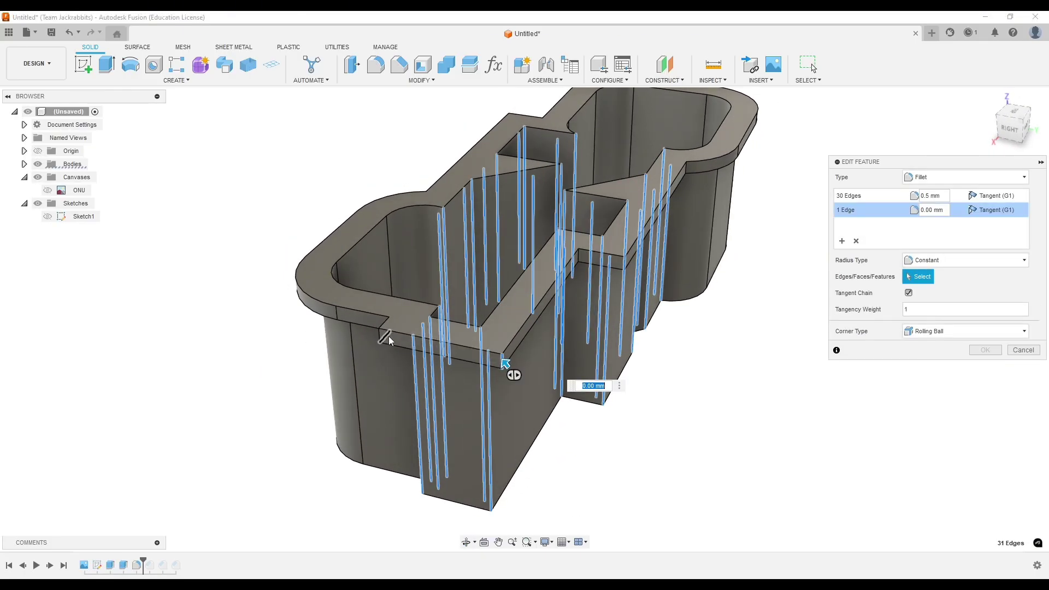
left_click(381, 336)
middle_click_drag(382, 335, 620, 370, "shift")
left_click(622, 371)
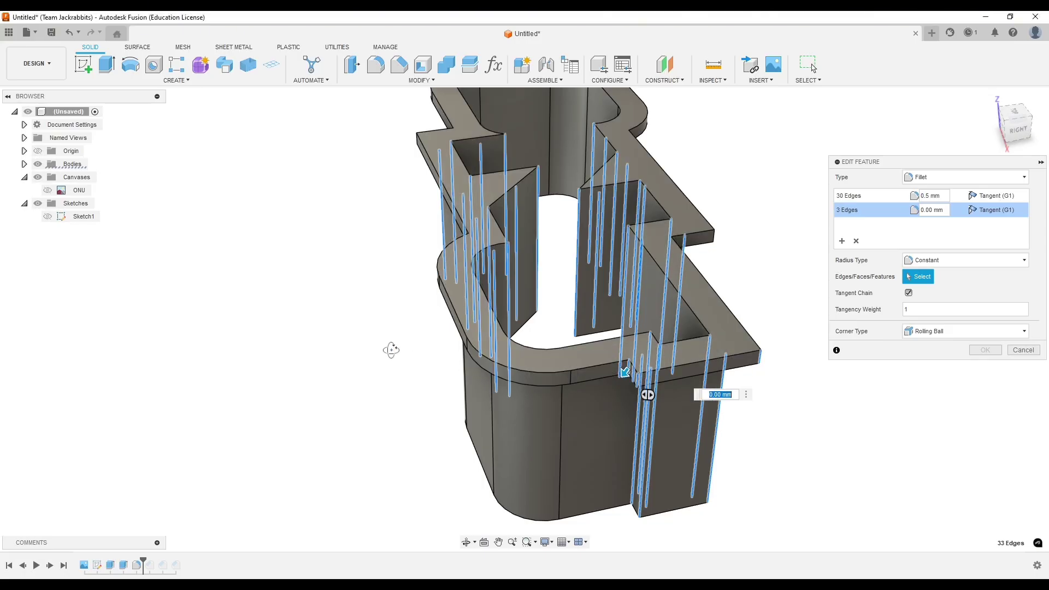
Step: Add the rim's vertical corner edges along the front of the N, including the notch beside the O, to the fillet
middle_click_drag(391, 349, 449, 354, "shift")
left_click(633, 261)
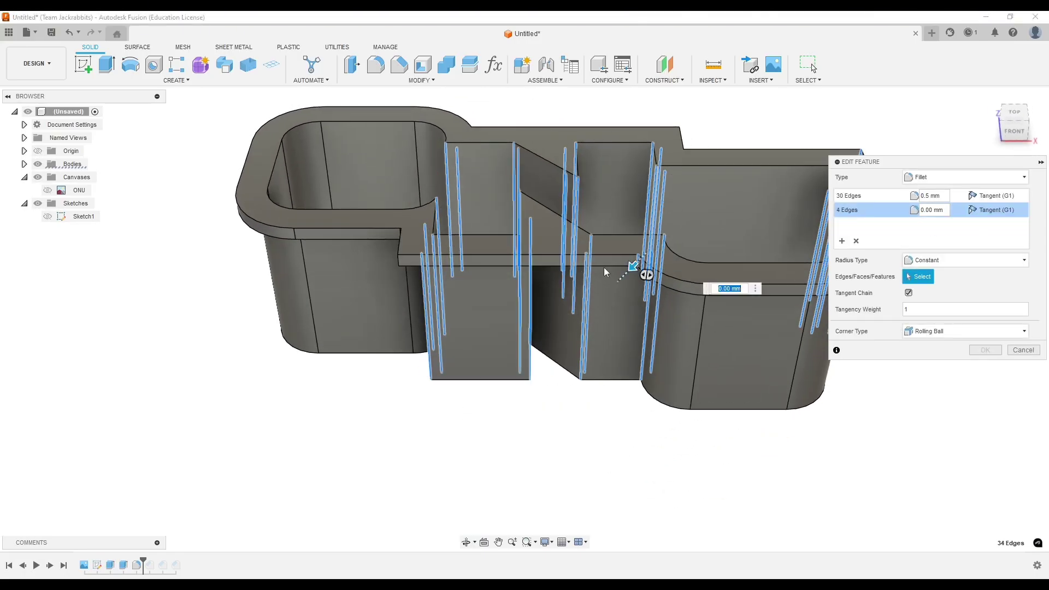
left_click(396, 261)
middle_click_drag(398, 260, 413, 297, "shift")
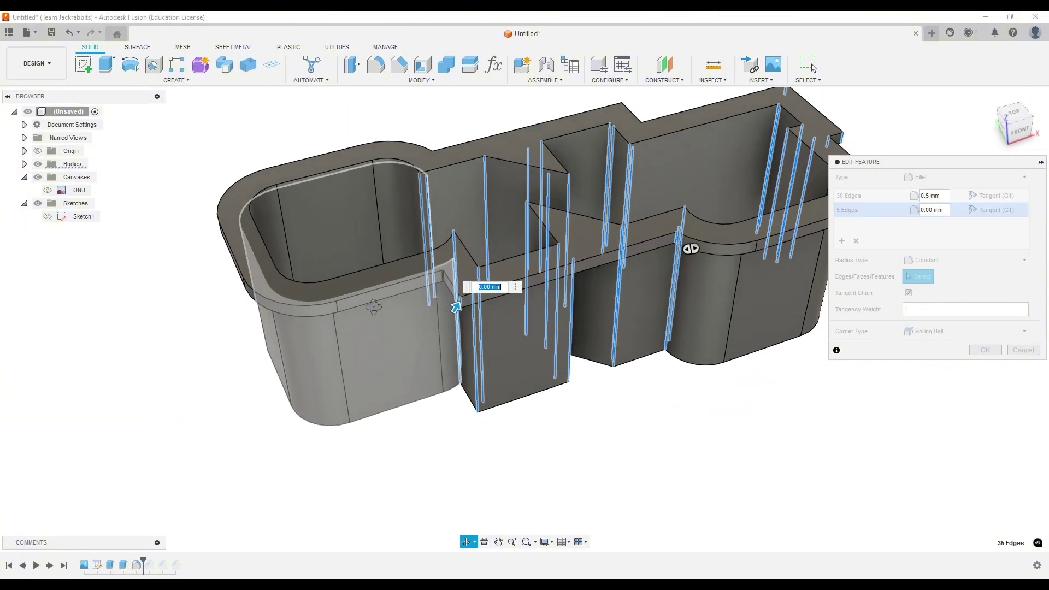
scroll(440, 280, "up", 6)
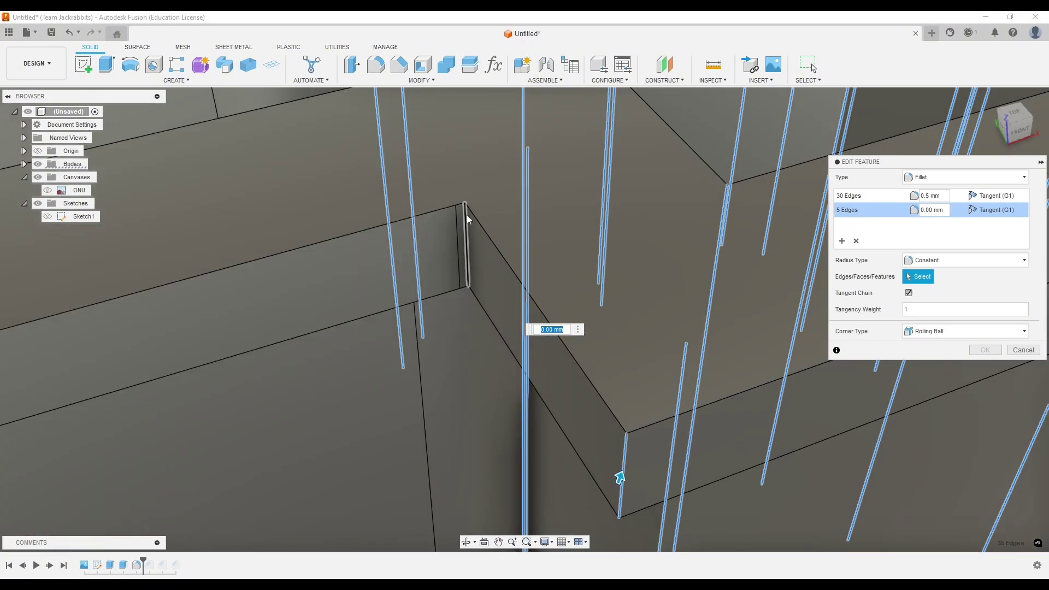
left_click(466, 218)
scroll(435, 256, "down", 10)
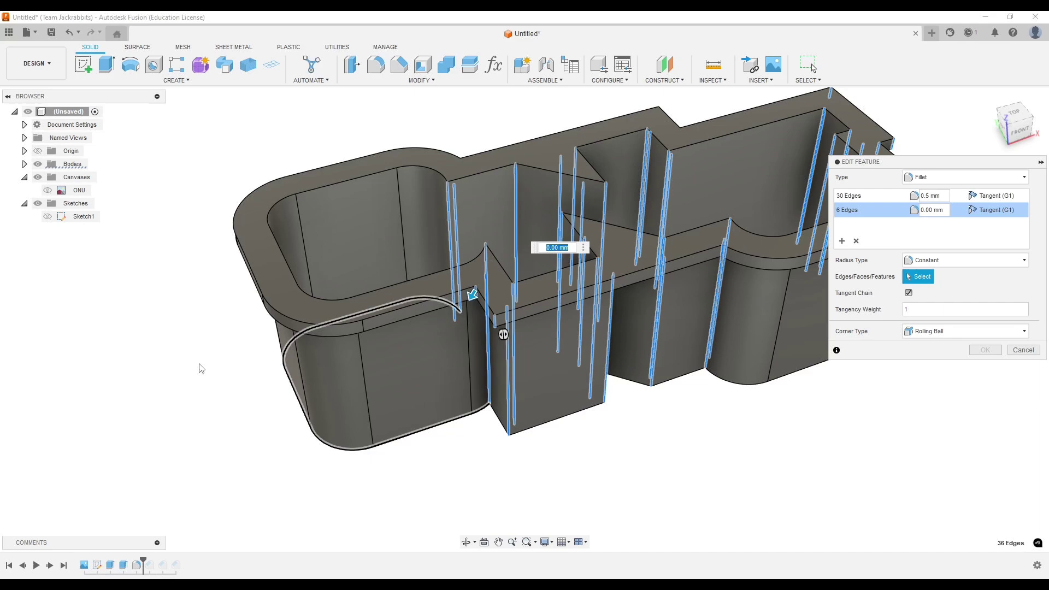
Step: Add the two rim corner edges at the back step between N and U, and fillet the added edges at 0.5 mm
middle_click_drag(199, 363, 323, 361, "shift")
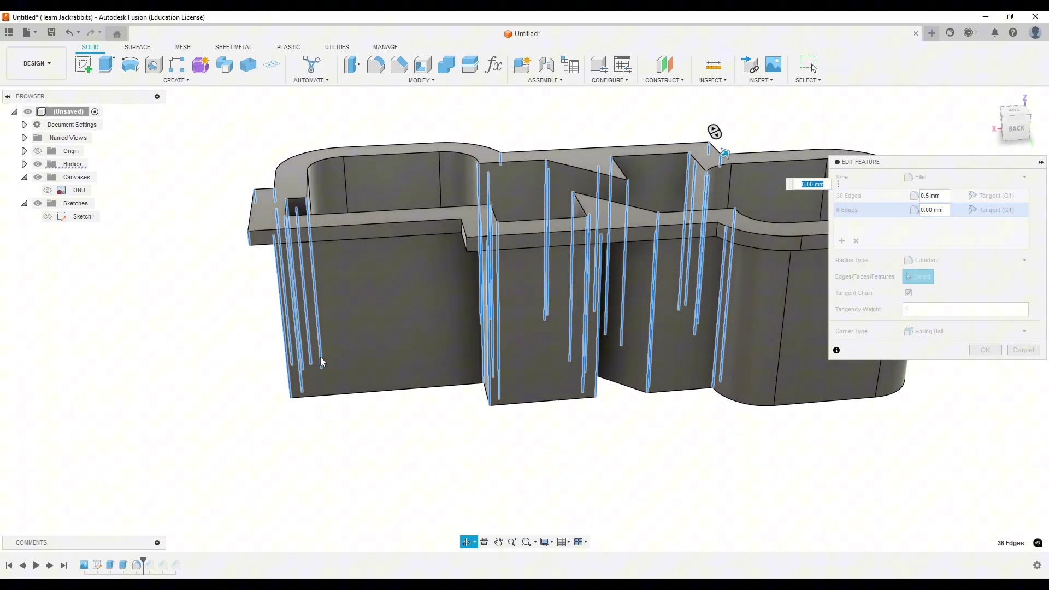
left_click(466, 243)
middle_click_drag(468, 252, 508, 260, "shift")
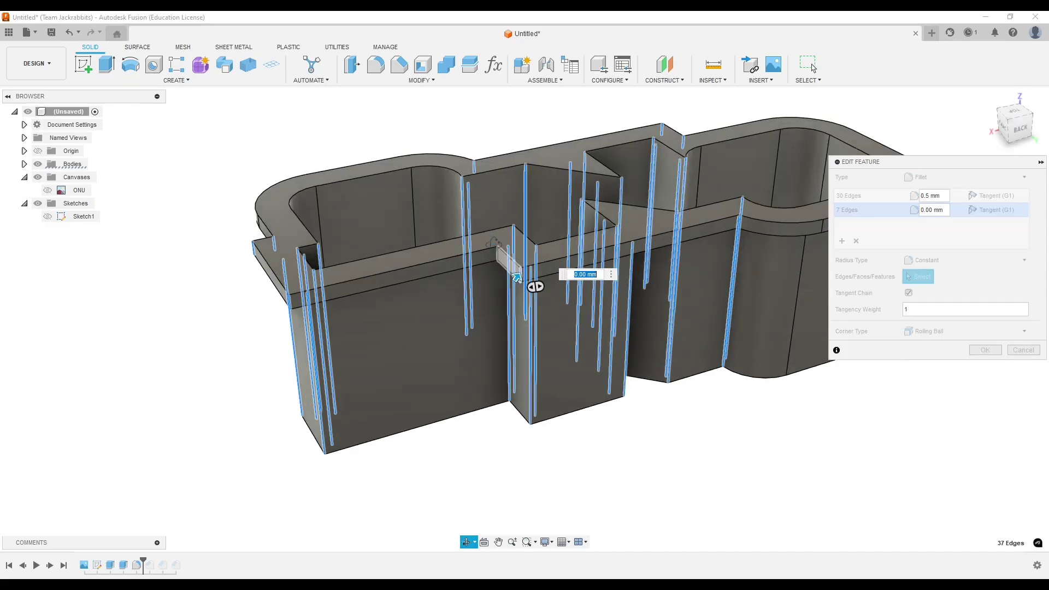
scroll(498, 249, "up", 5)
left_click(484, 250)
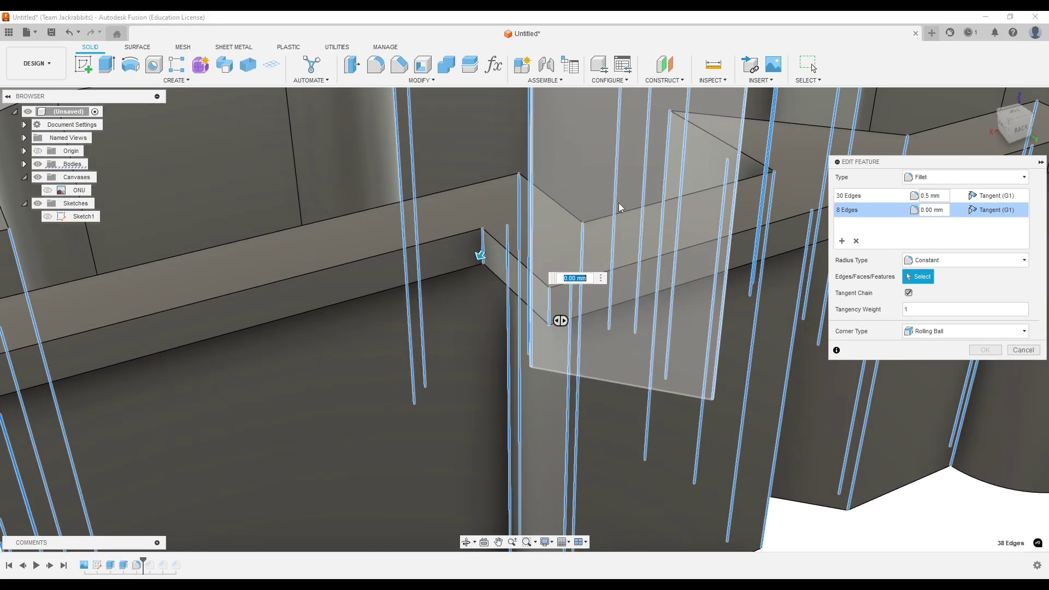
type(".5")
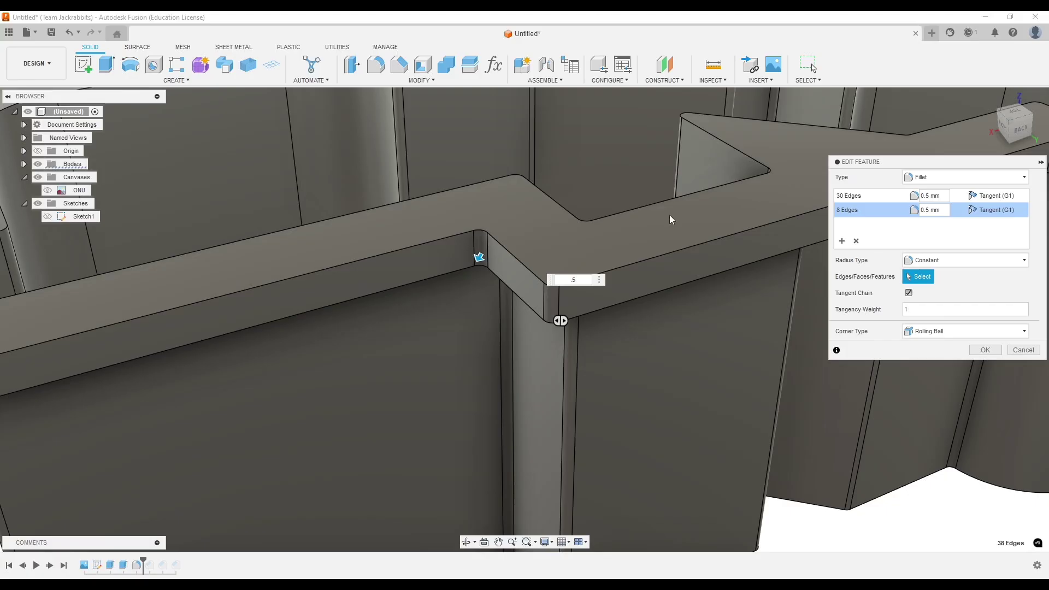
left_click(979, 351)
Step: Roll the design history forward past all three chamfers, then check and reapply the last rim chamfer with its existing settings
scroll(510, 244, "down", 10)
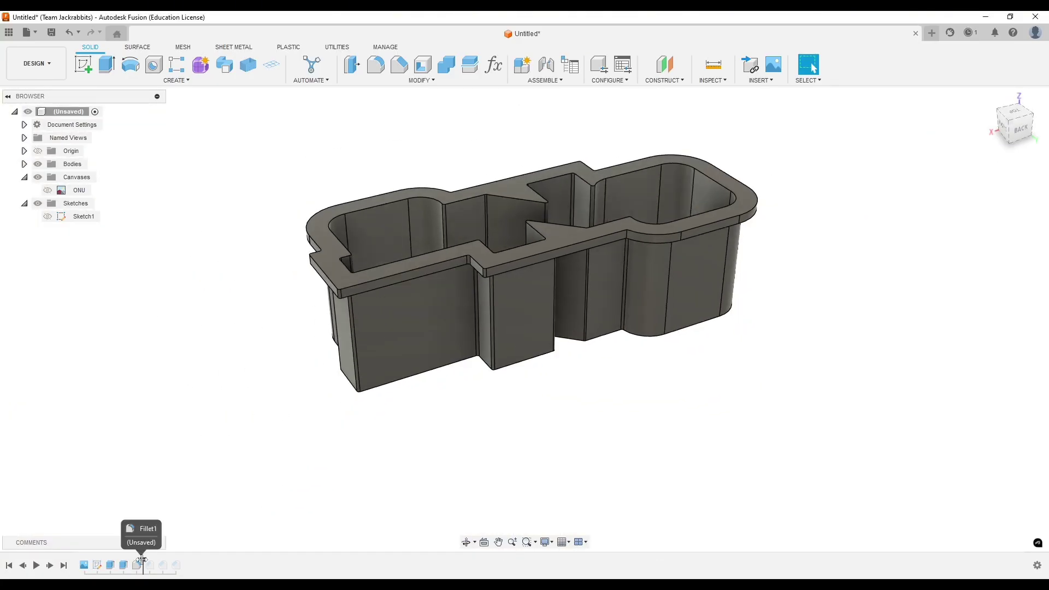
left_click_drag(144, 561, 185, 559)
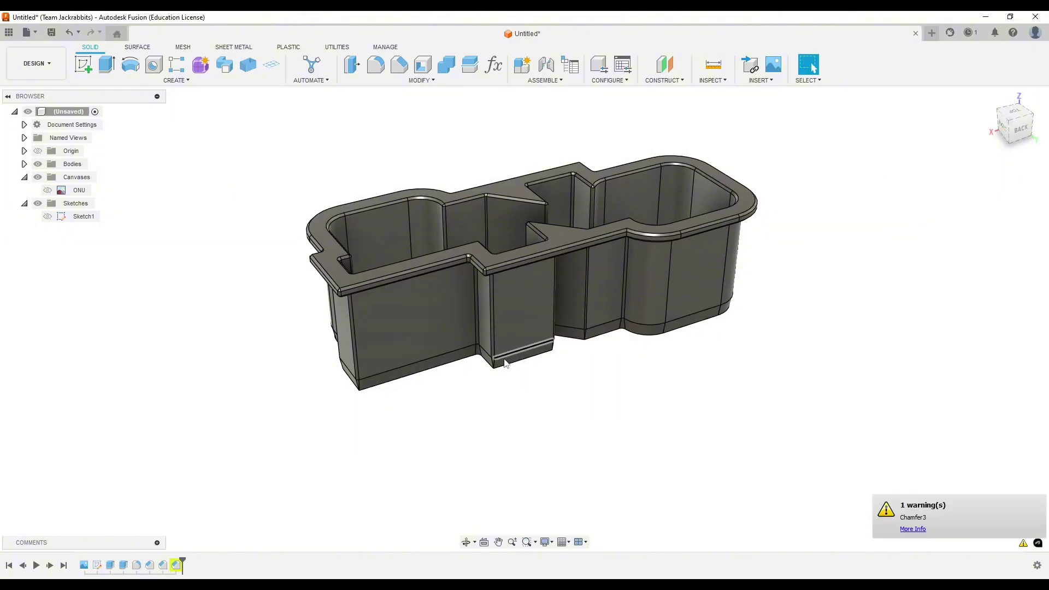
double_click(176, 565)
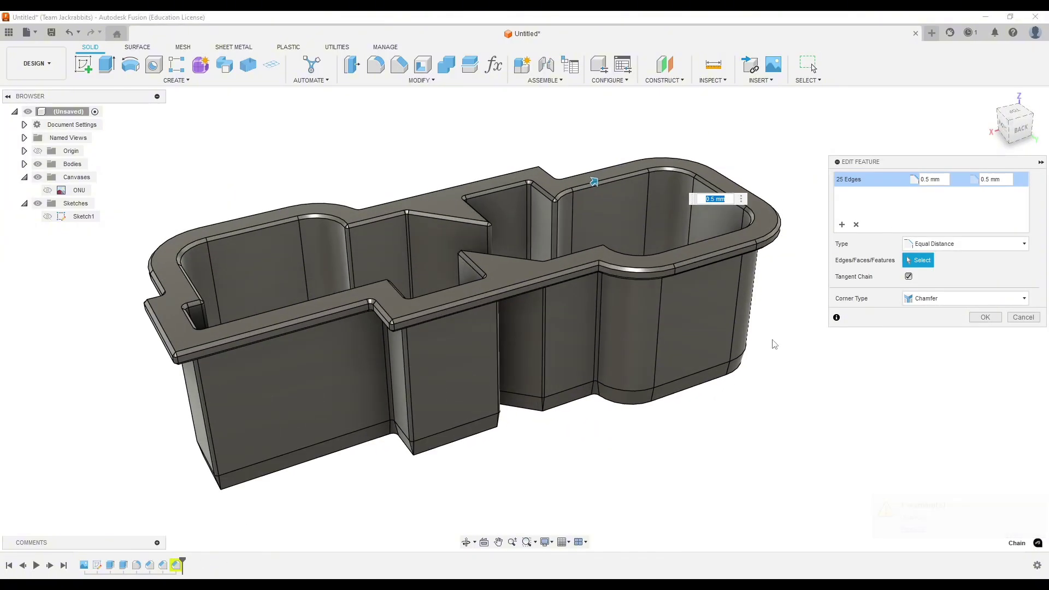
middle_click_drag(699, 153, 820, 273, "shift")
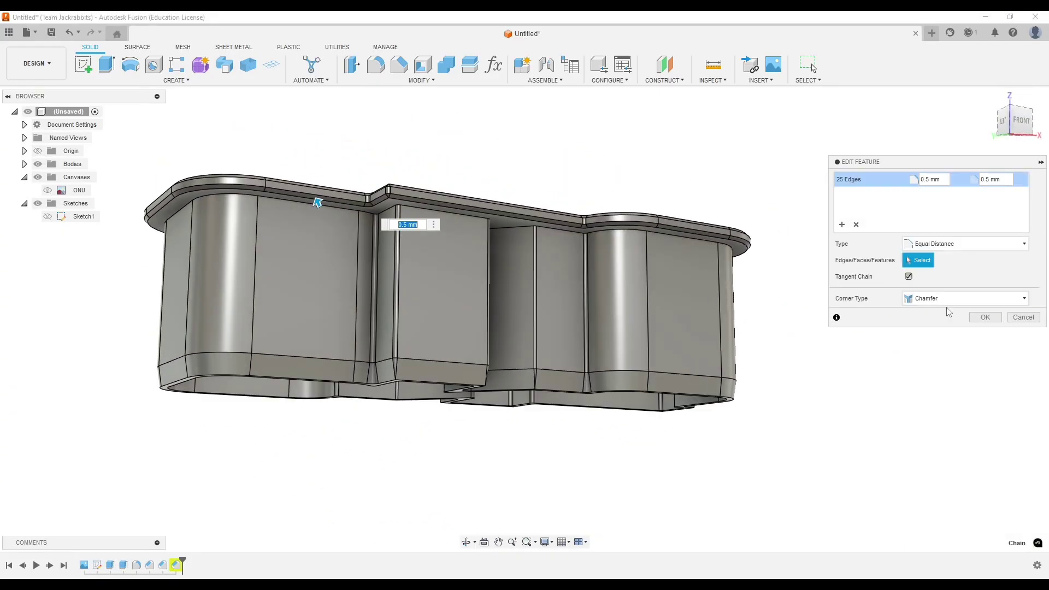
left_click(985, 317)
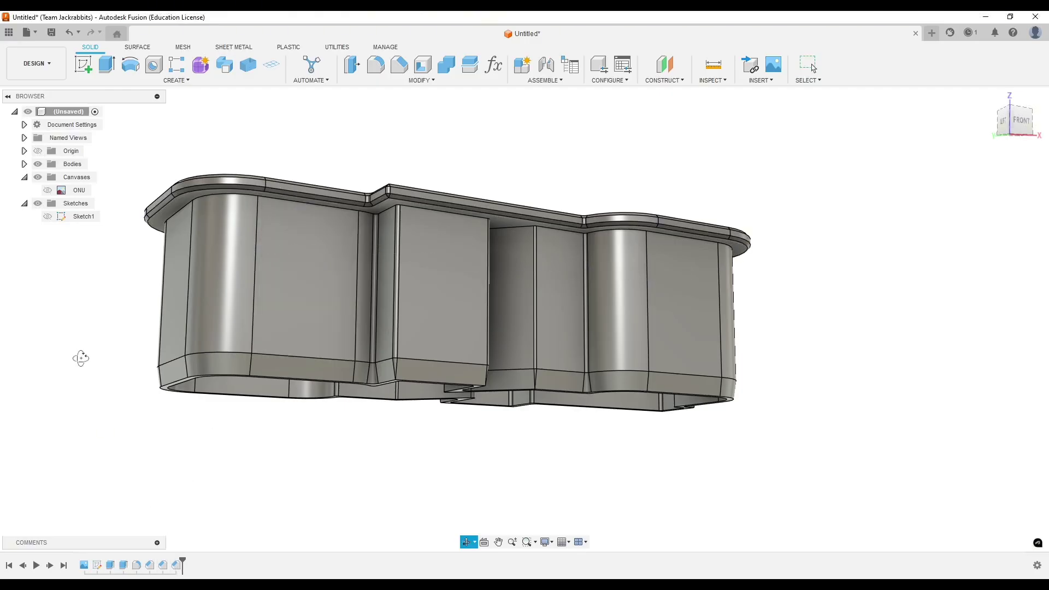
middle_click_drag(80, 358, 549, 296, "shift")
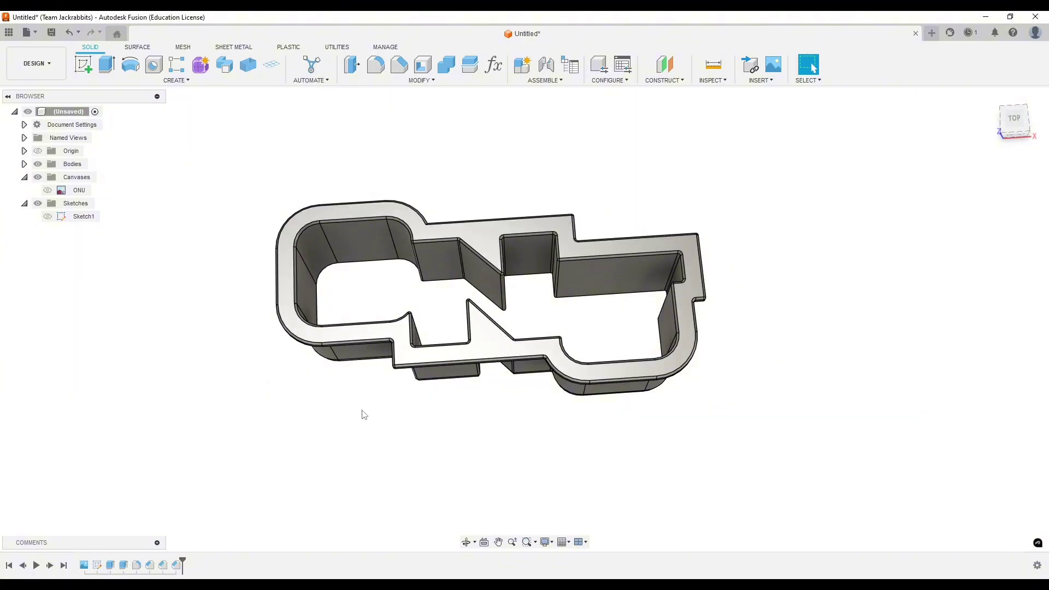
middle_click_drag(365, 414, 369, 421, "shift")
middle_click_drag(363, 401, 347, 421, "shift")
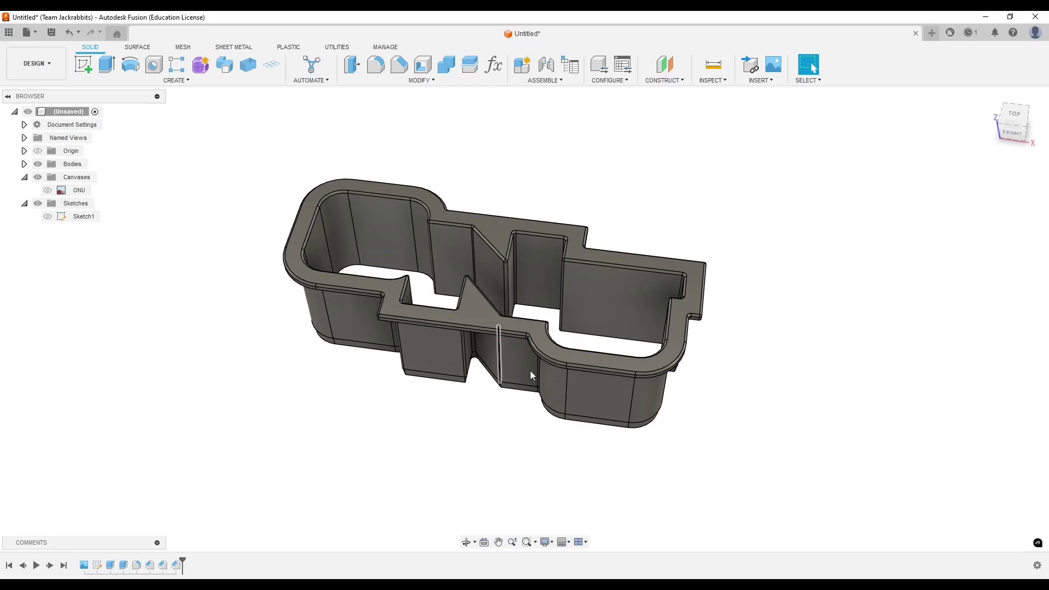
mouse_move(333, 419)
middle_mouse_down("shift")
mouse_move(348, 400)
mouse_move(398, 426)
mouse_move(342, 449)
mouse_move(346, 412)
middle_mouse_up("shift")
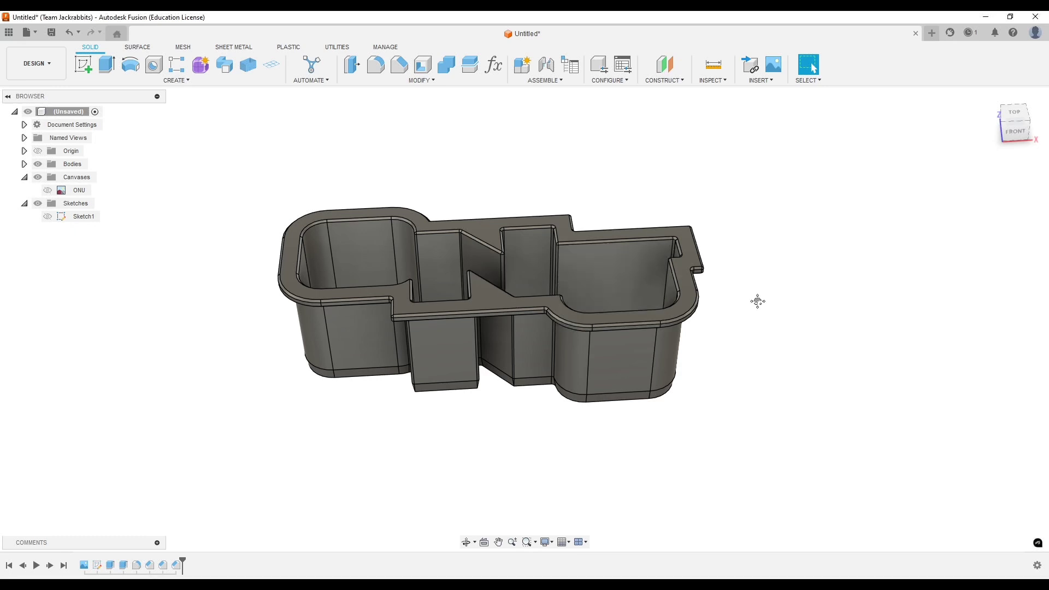
middle_click_drag(758, 301, 774, 300)
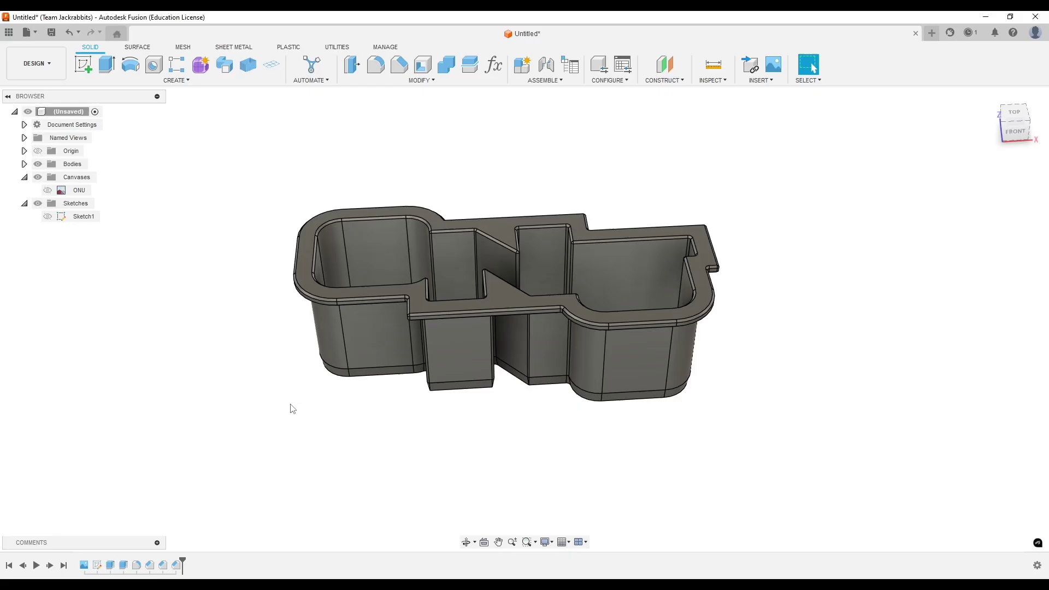